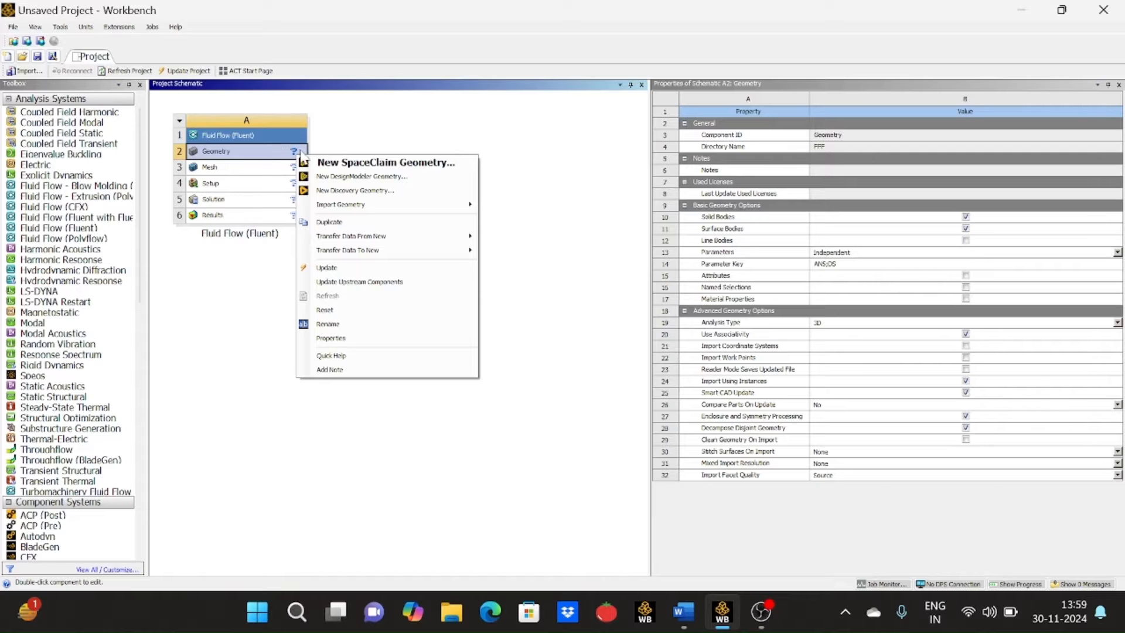
- Create a new DesignModeler geometry for the Fluid Flow (Fluent) system and set the length unit to Meter
click(364, 178)
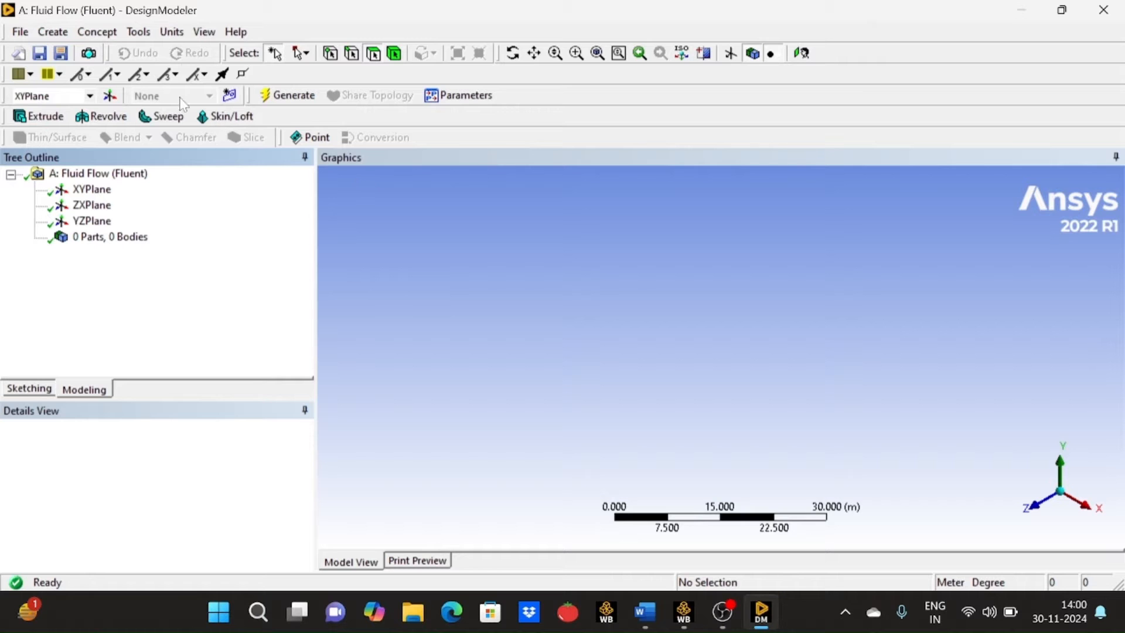
click(172, 31)
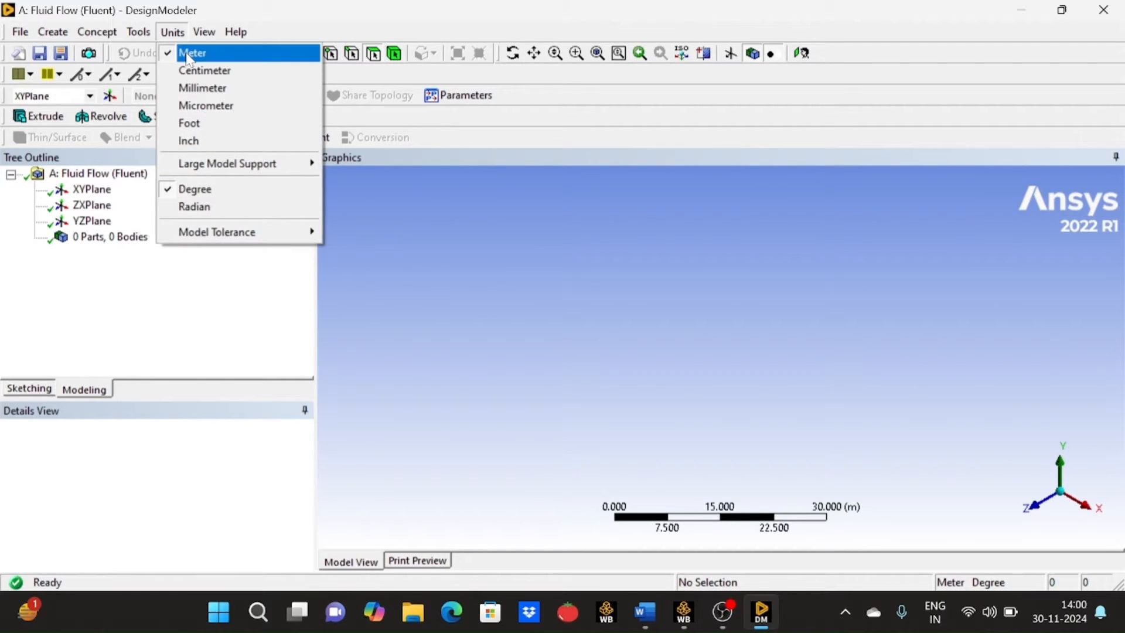
click(189, 54)
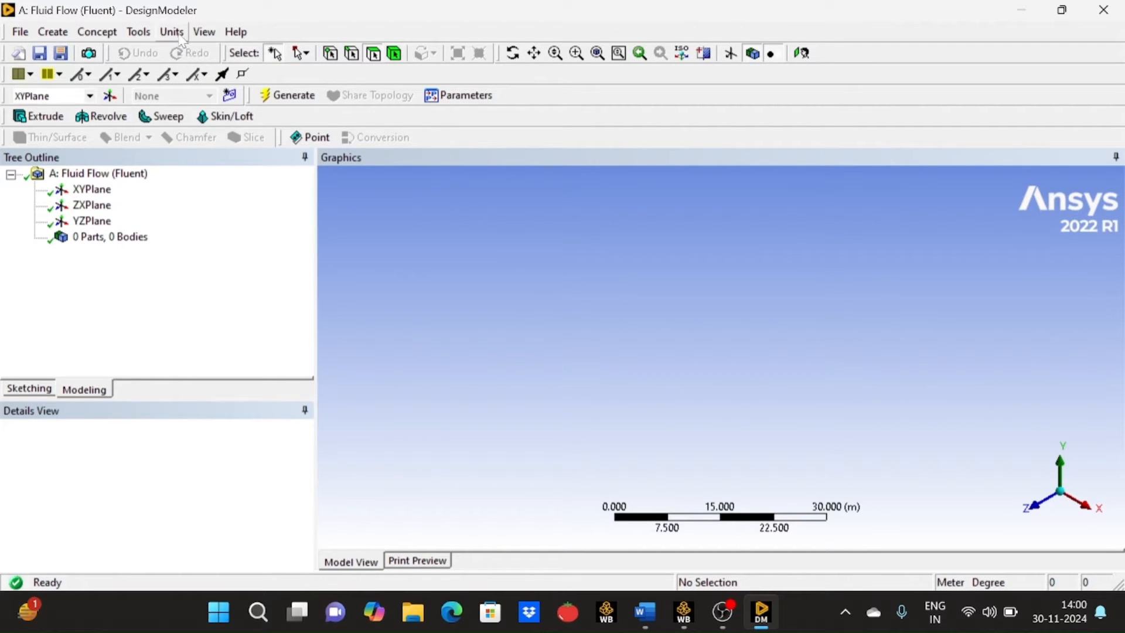
click(179, 37)
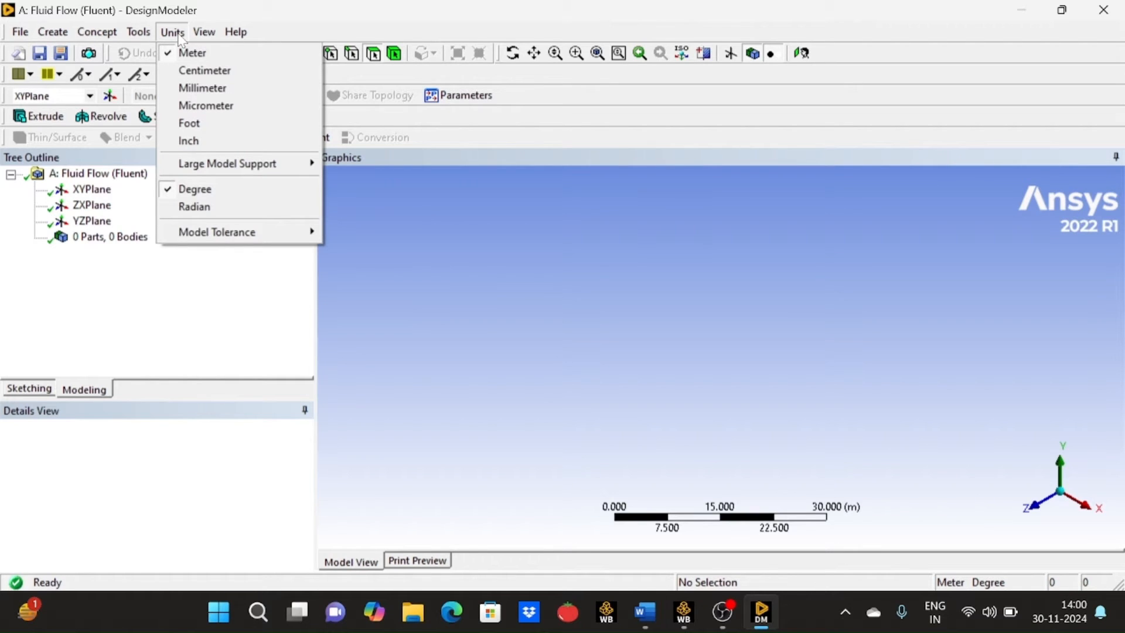
mouse_move(204, 32)
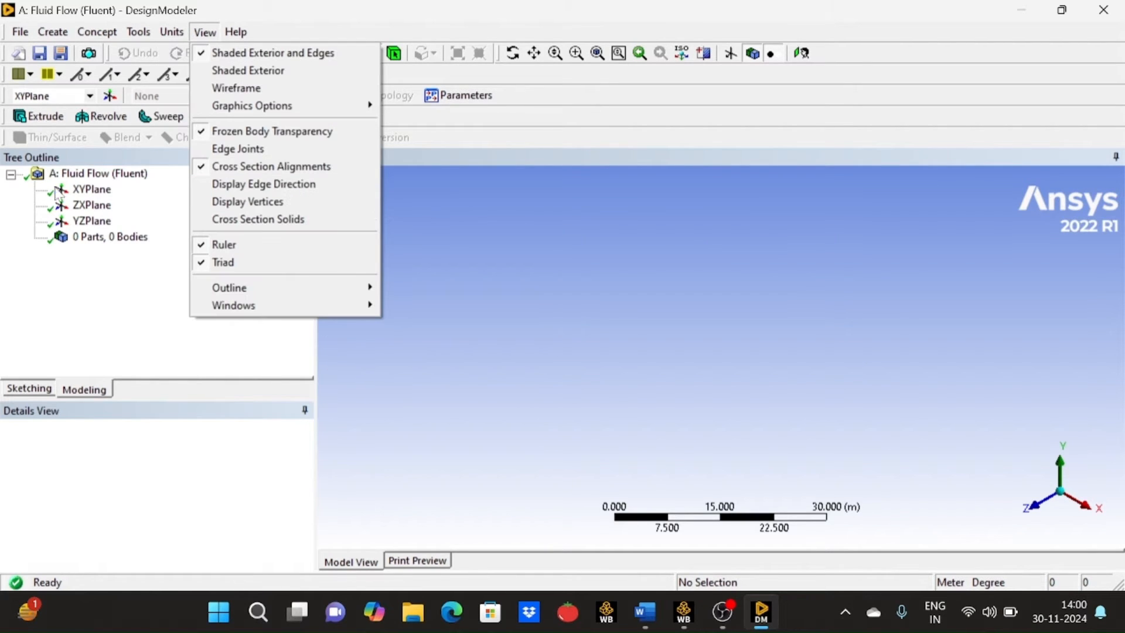
- Orient the view face-on to the XYPlane and switch to sketching on it
click(106, 193)
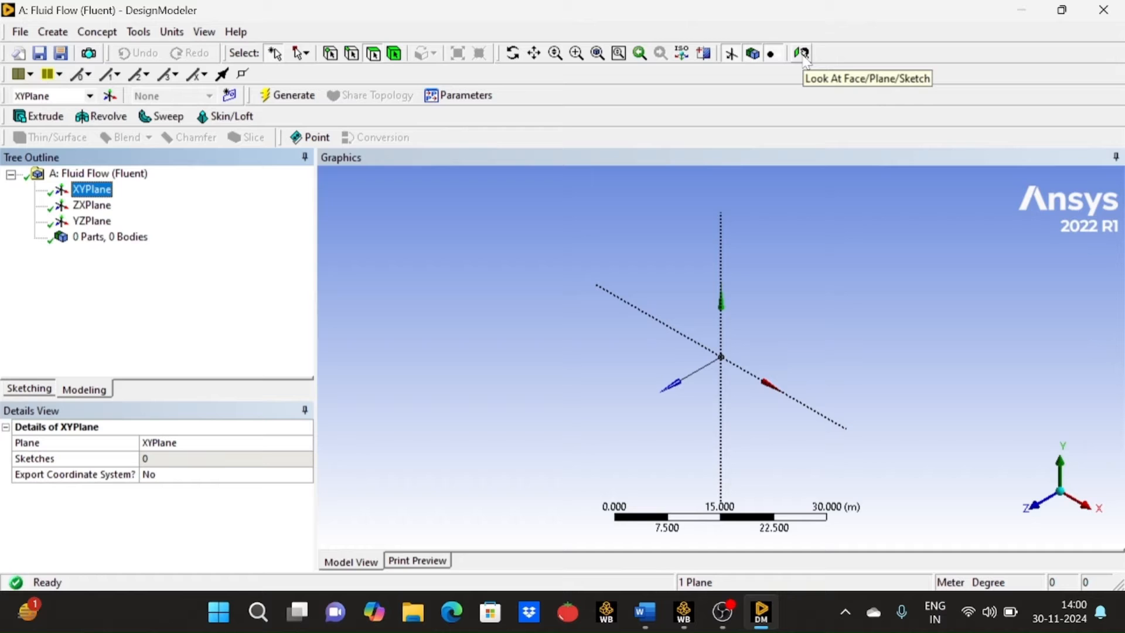
click(802, 54)
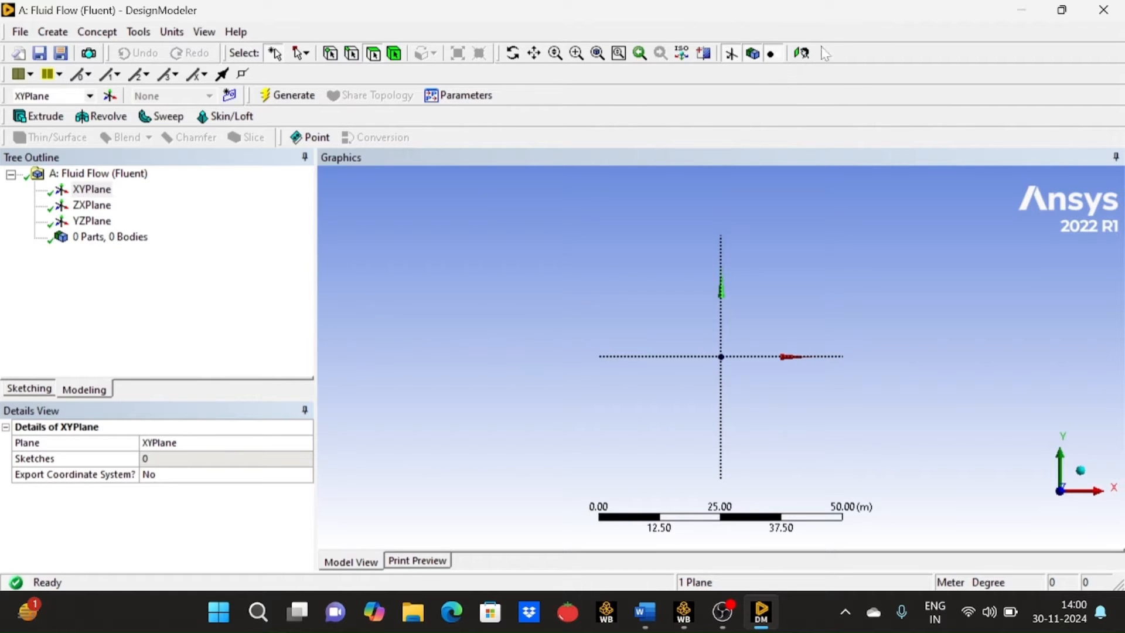
click(46, 390)
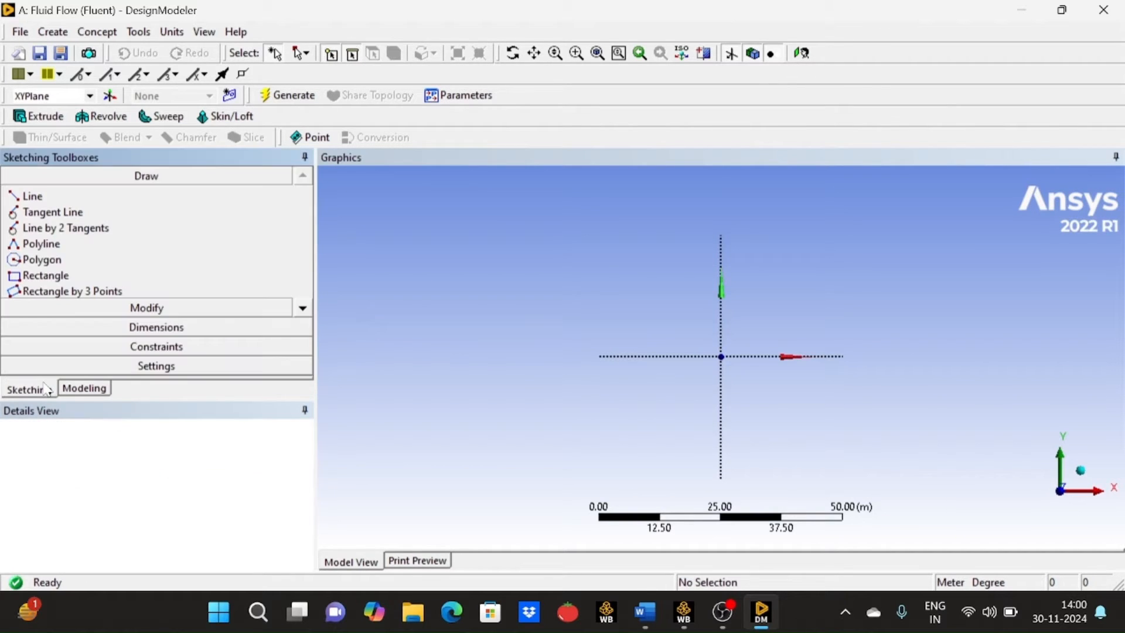
click(306, 309)
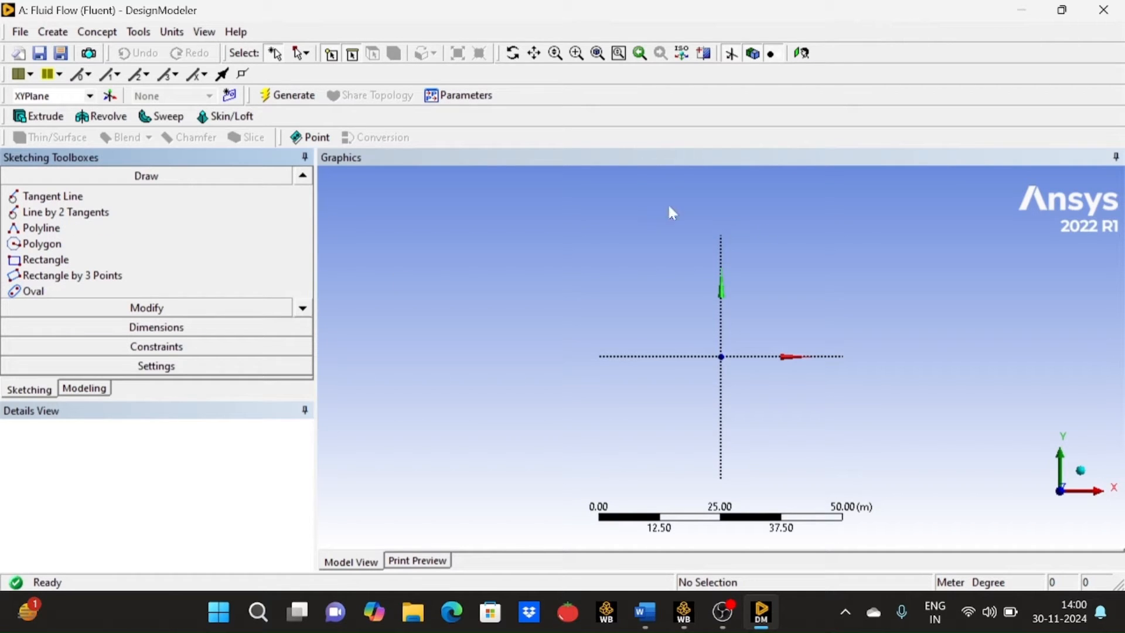
- Check the geometry parameters in the Word document and sketch a circle of about 4 m radius centred on the XYPlane origin in DesignModeler
click(645, 612)
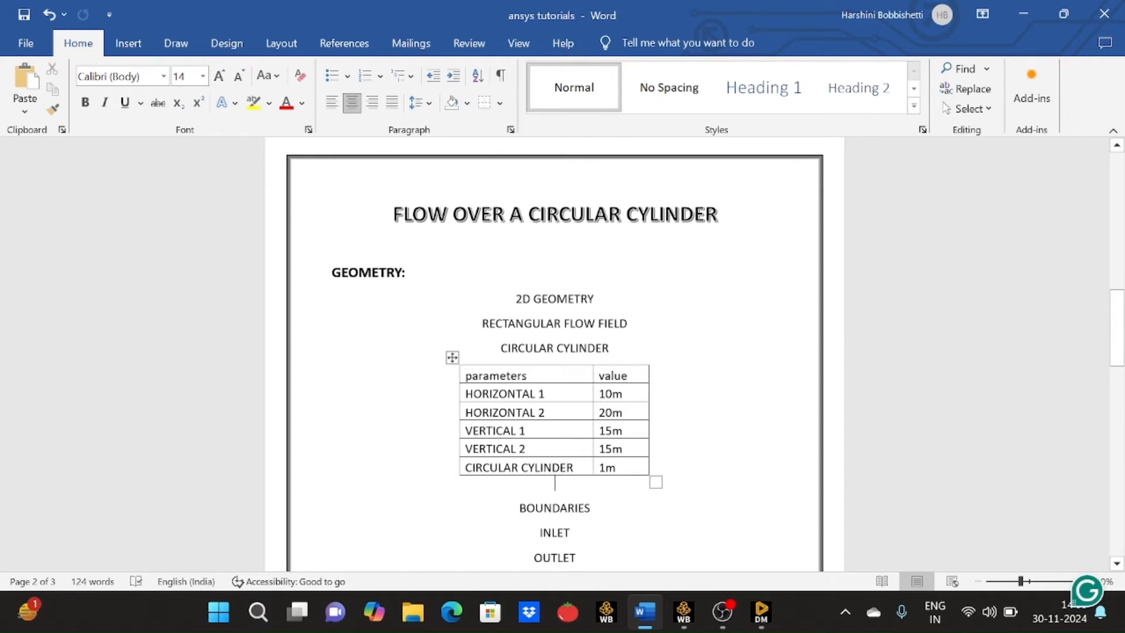
click(761, 614)
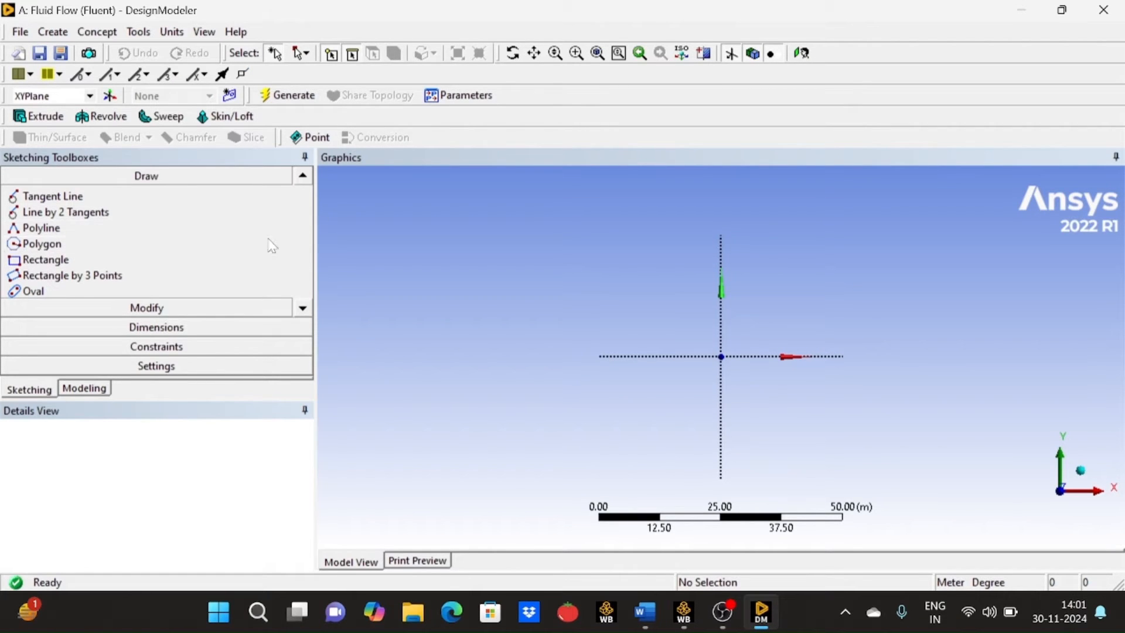
click(303, 175)
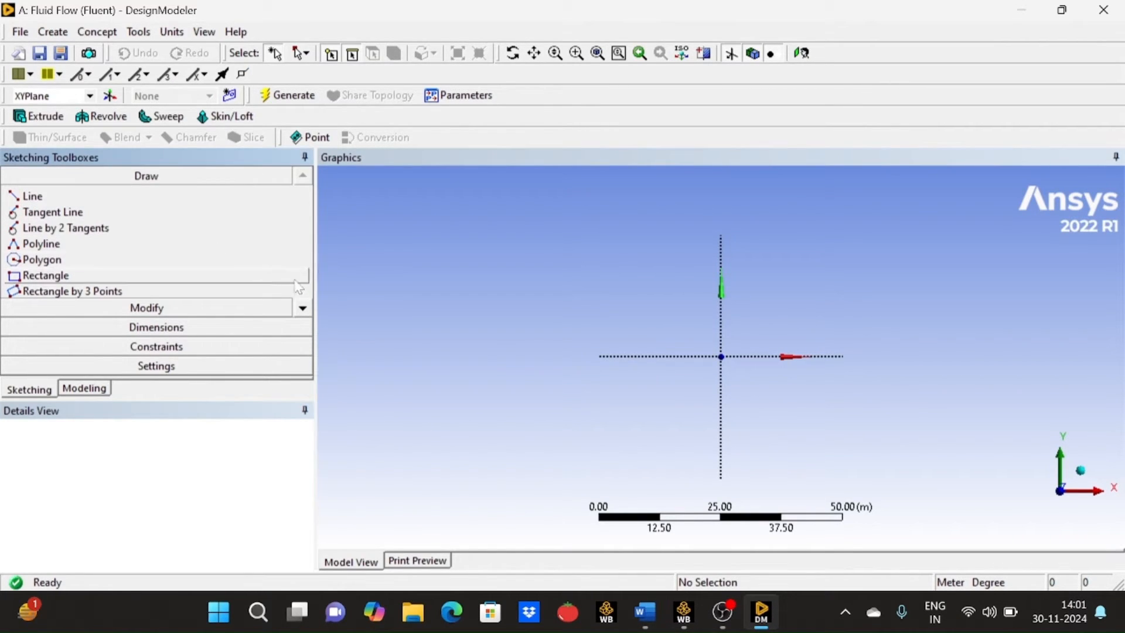
click(304, 309)
click(303, 308)
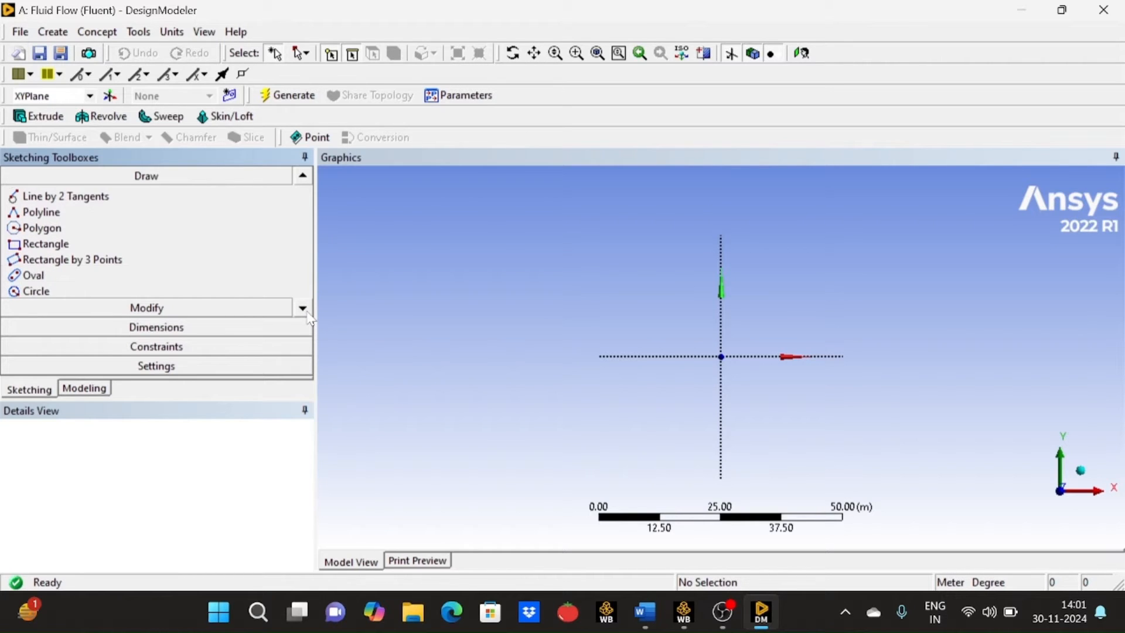
click(303, 309)
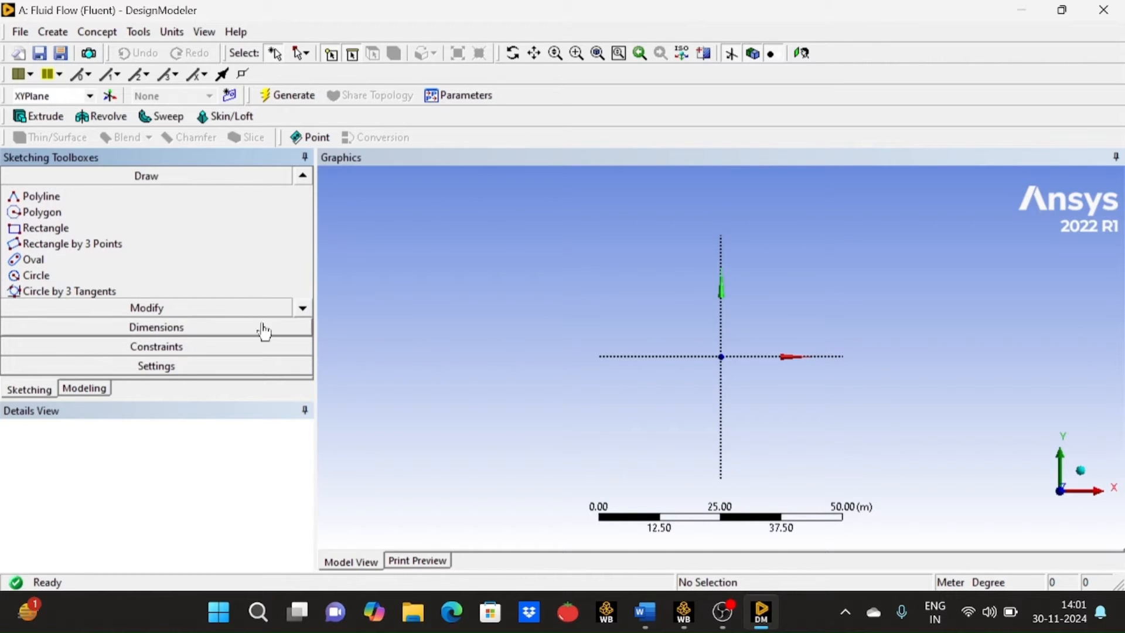
click(36, 281)
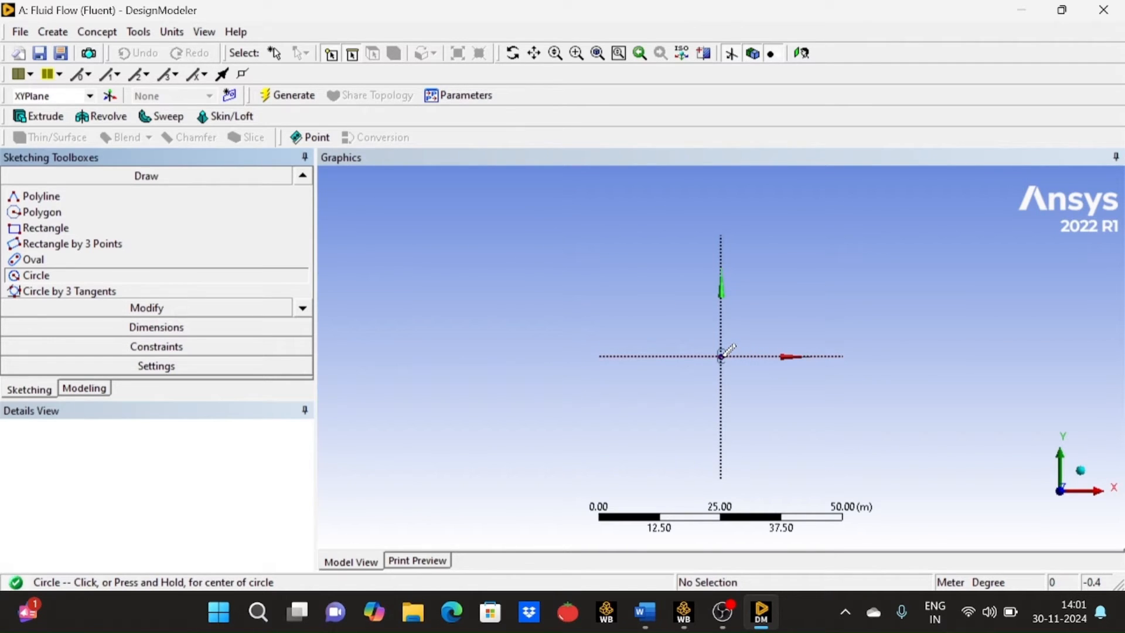
scroll(722, 356, up, 2)
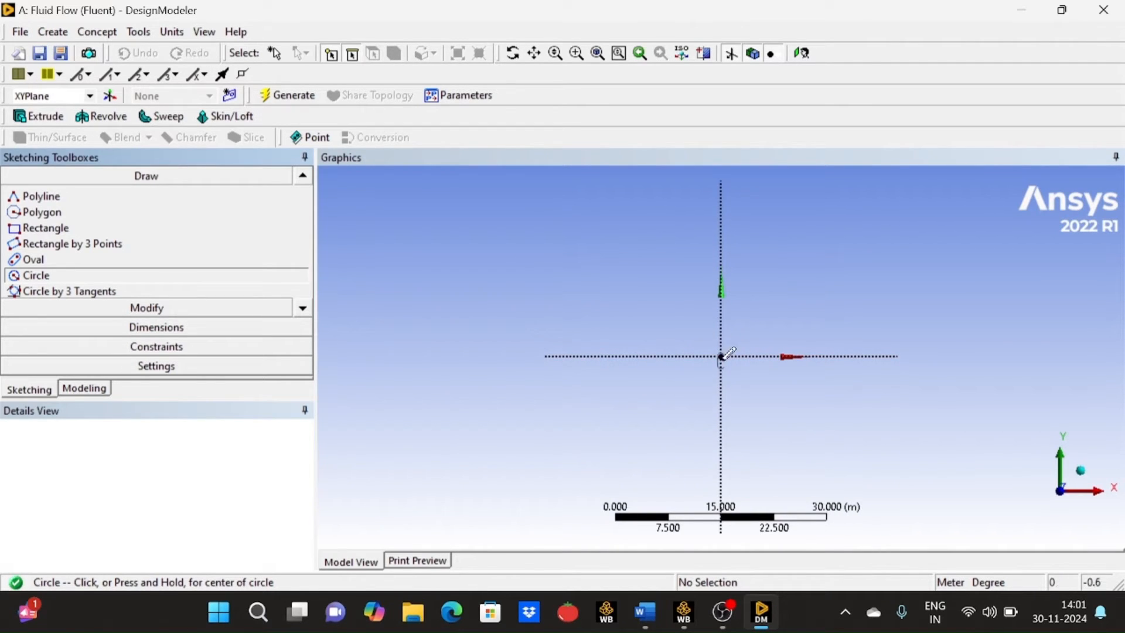
click(721, 356)
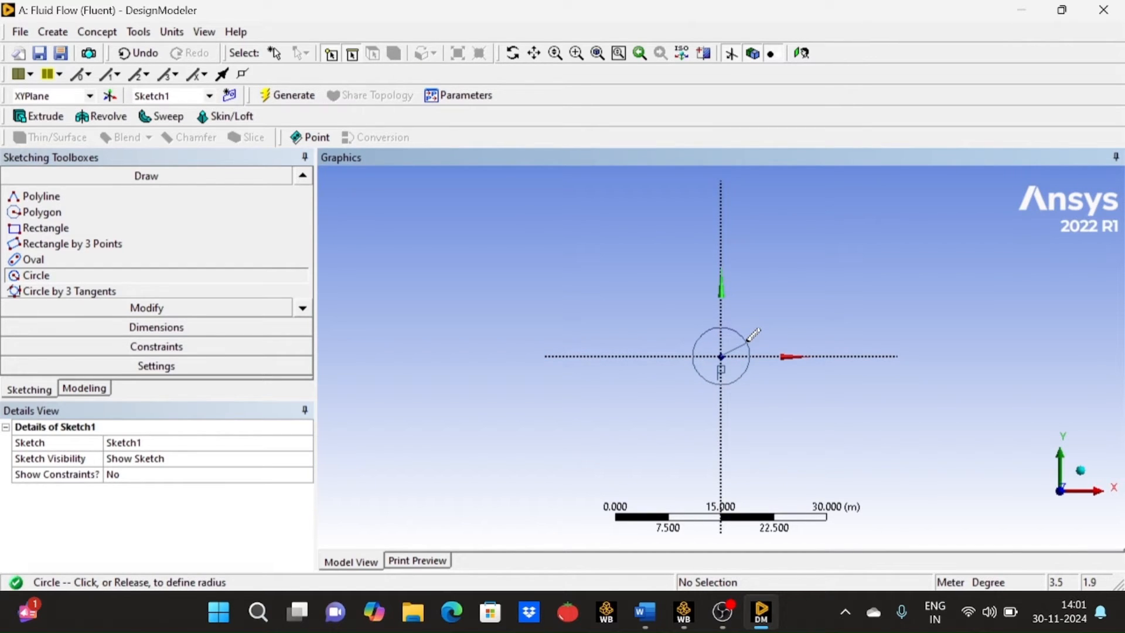
click(747, 339)
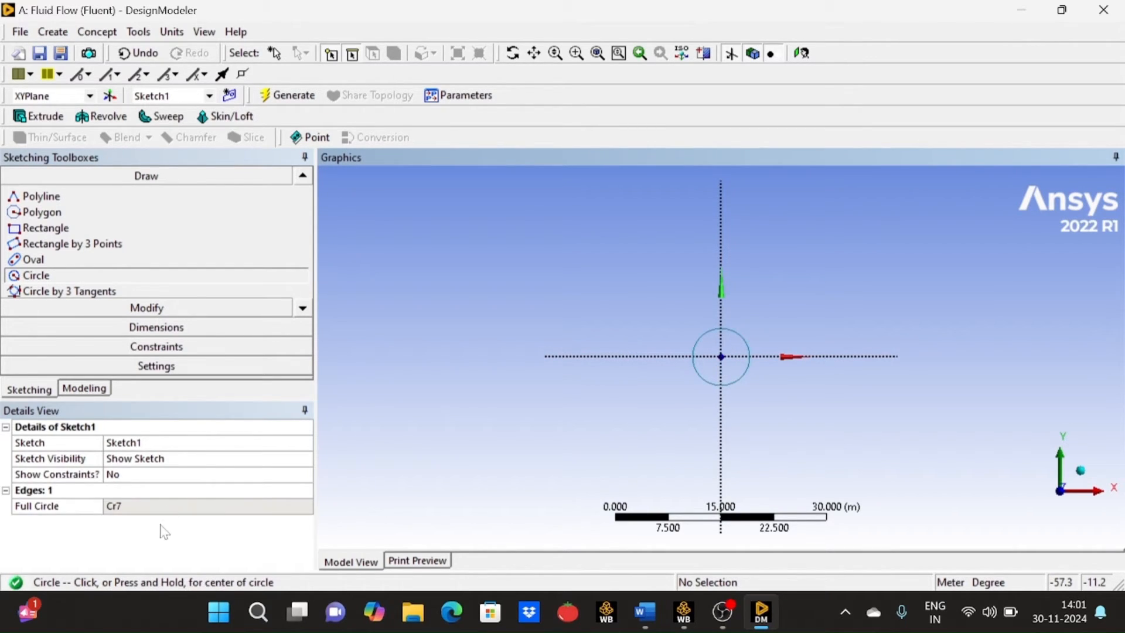
- Add a radius dimension to the circle at the origin and set it to 1 m
click(173, 327)
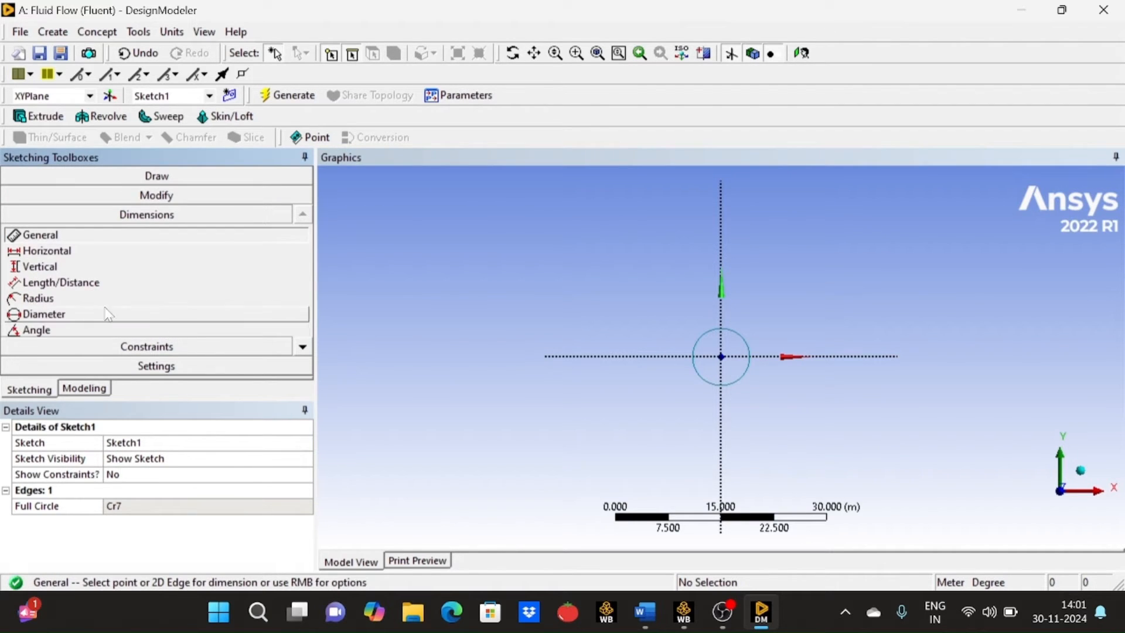
click(72, 301)
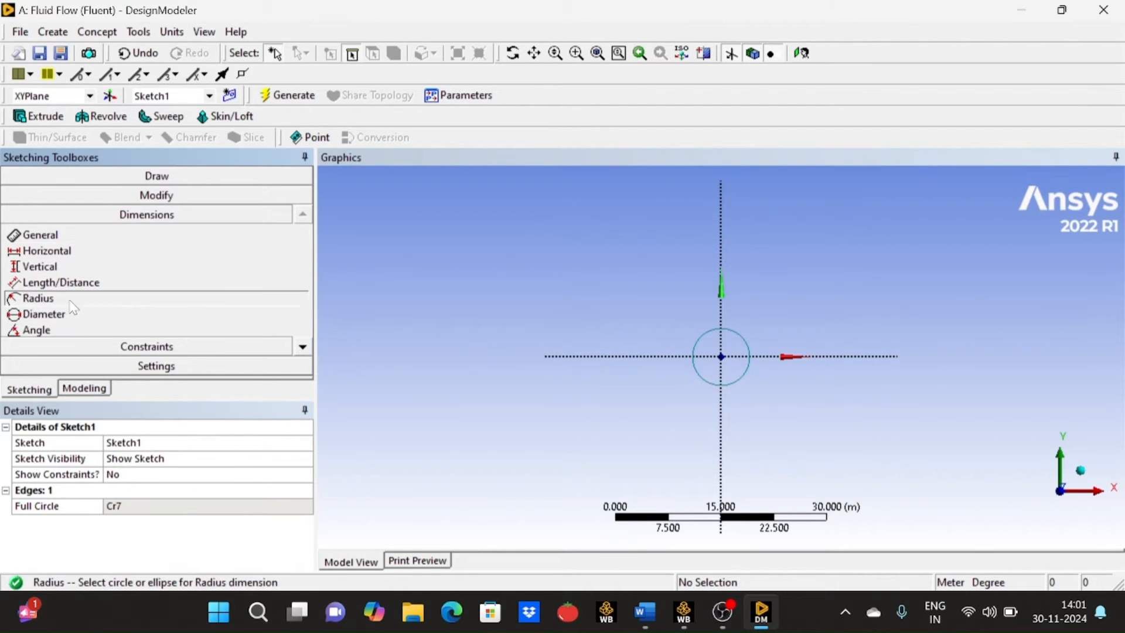
click(742, 377)
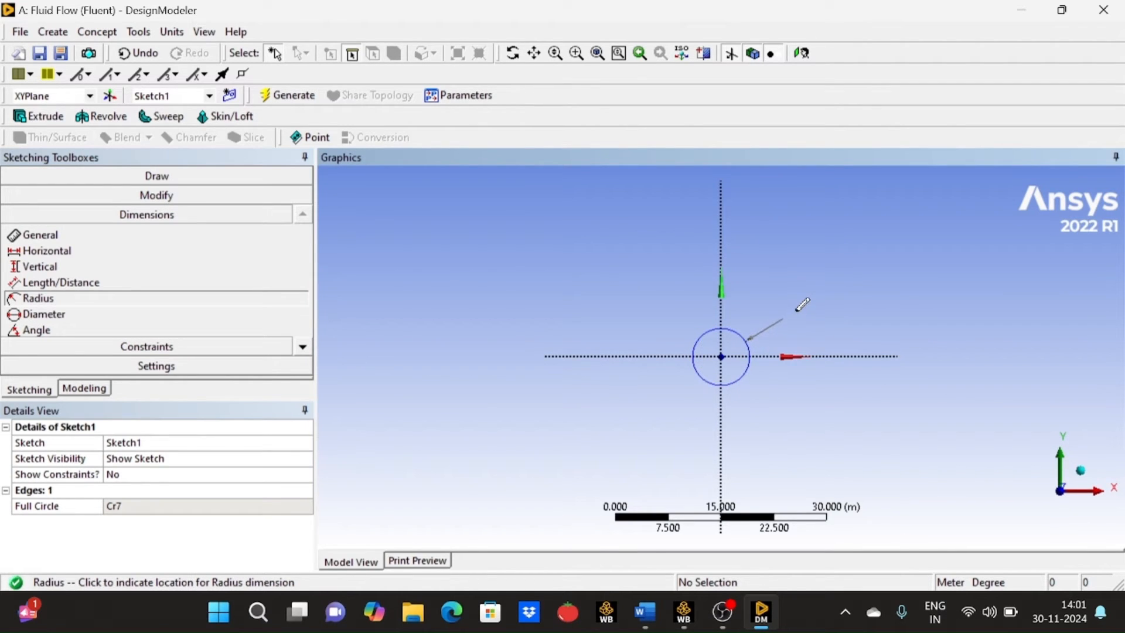
click(797, 309)
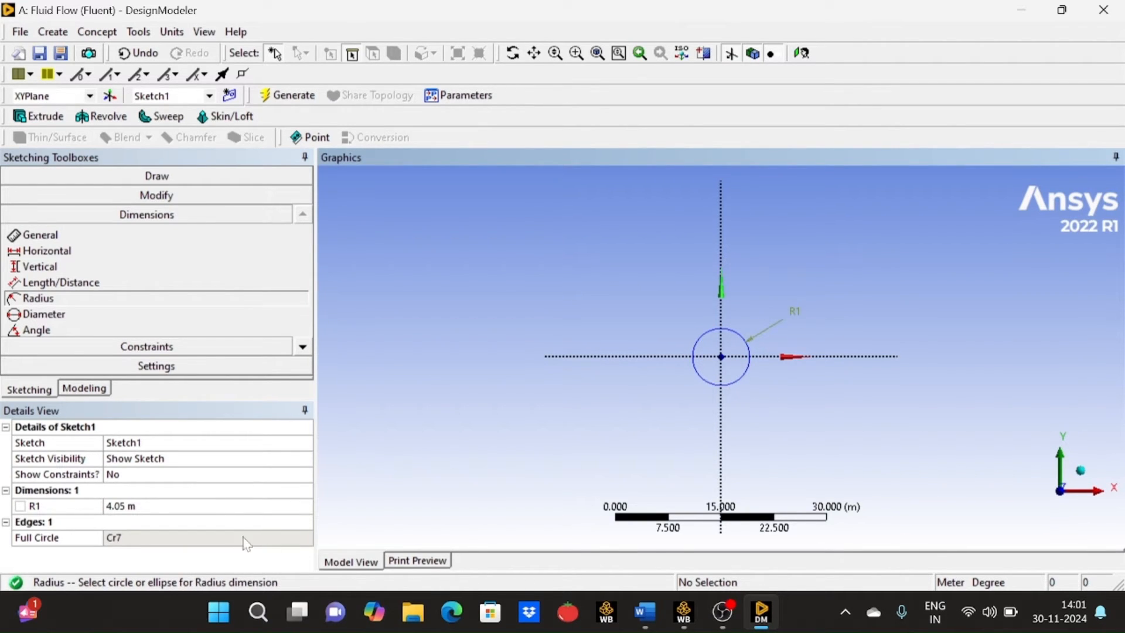
click(211, 505)
text(1)
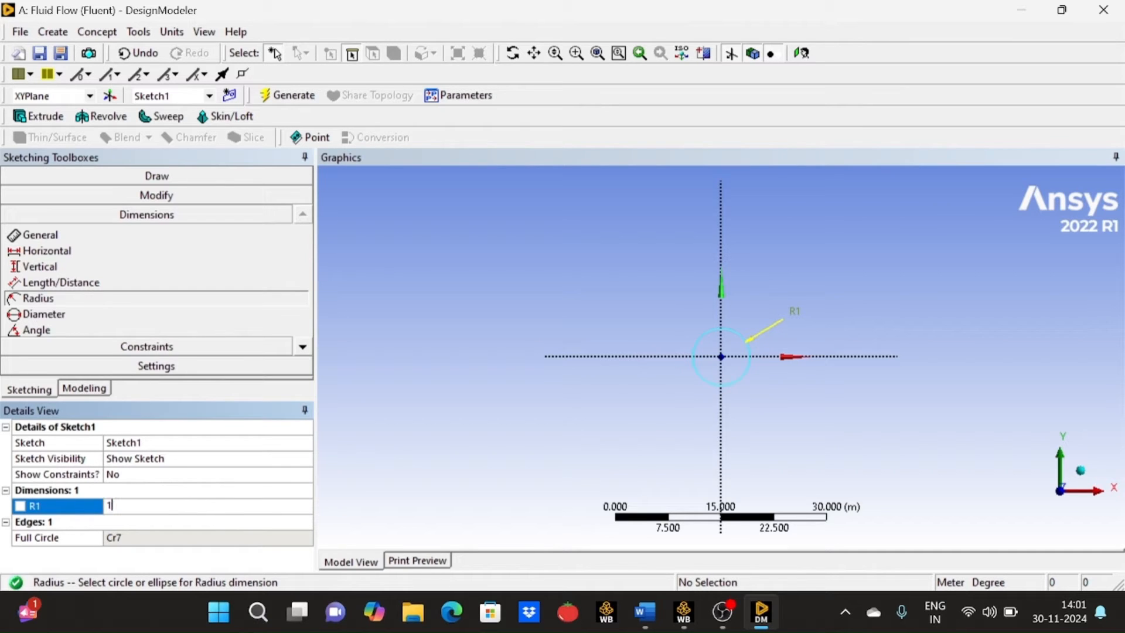
key(Return)
scroll(747, 360, up, 3)
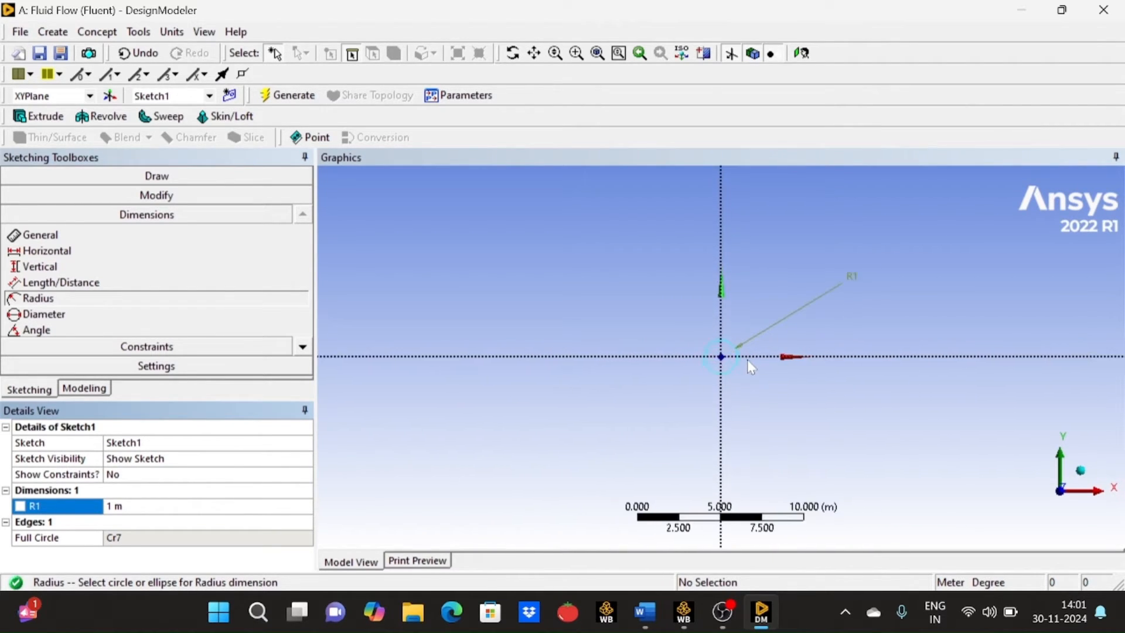
scroll(747, 360, up, 1)
scroll(747, 360, down, 1)
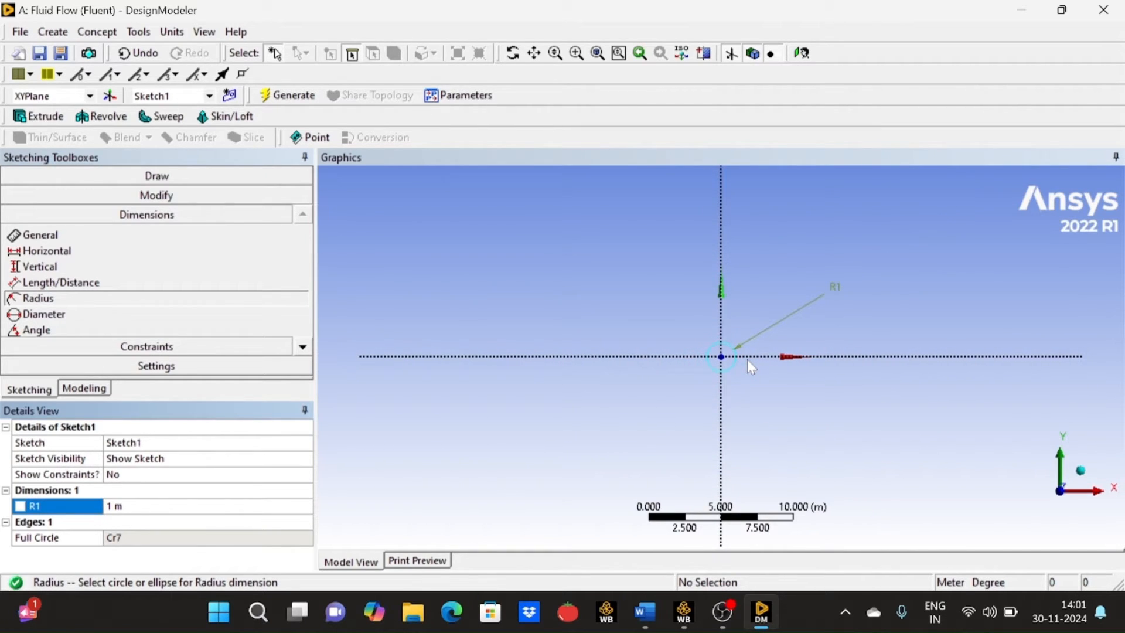
scroll(747, 360, down, 2)
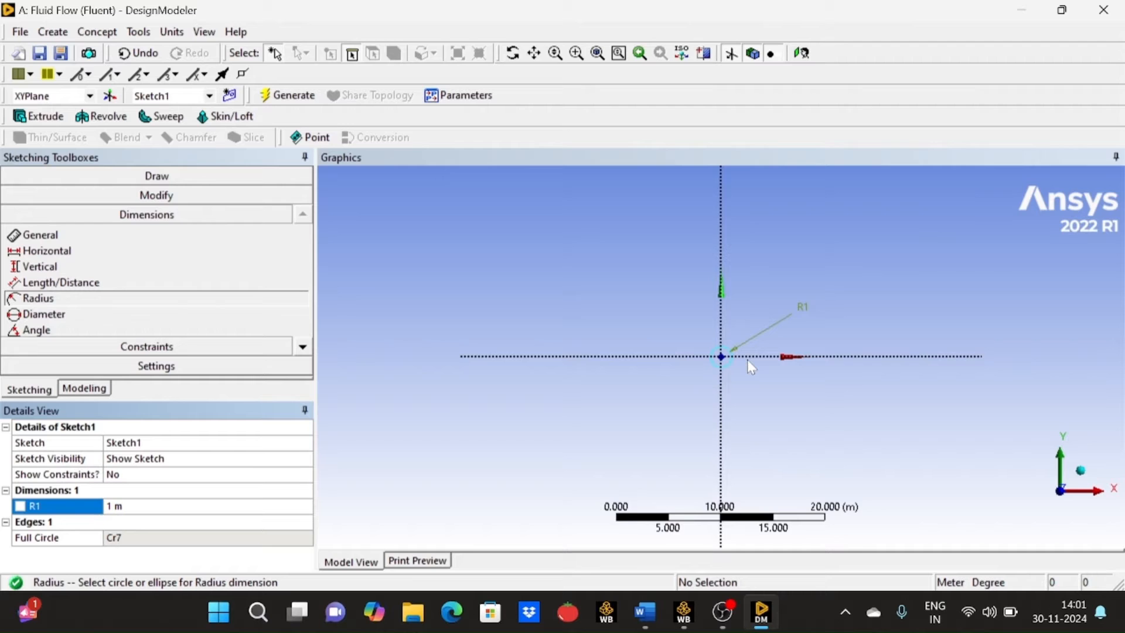
scroll(747, 360, down, 1)
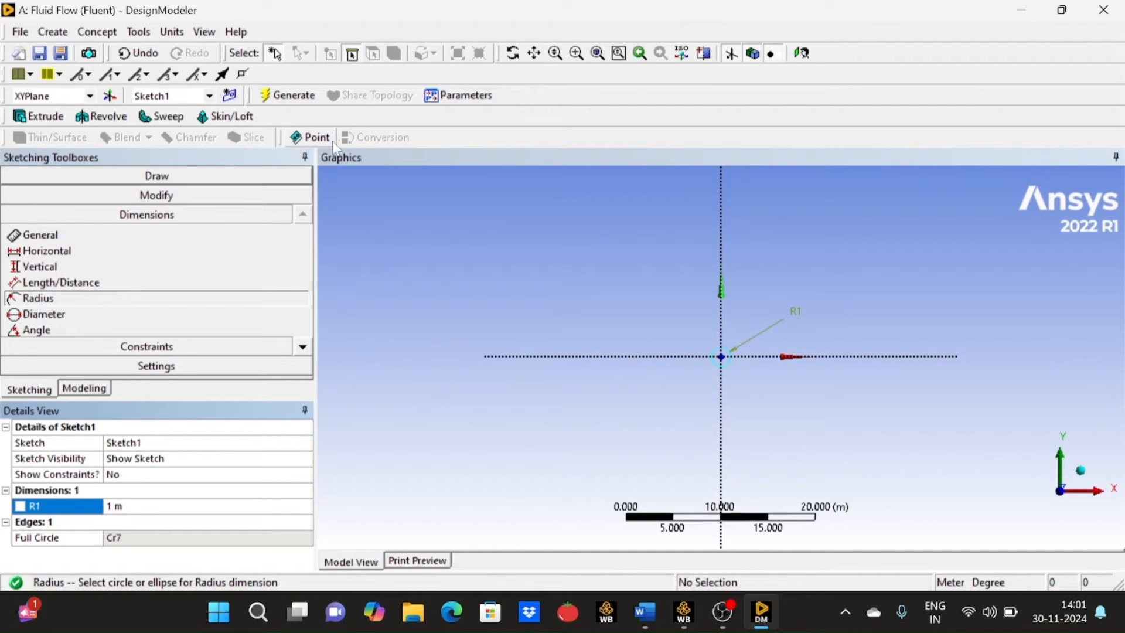
- Recheck the flow-field parameters in Word and sketch a rectangle about 20 m by 14 m around the circle in DesignModeler
click(309, 175)
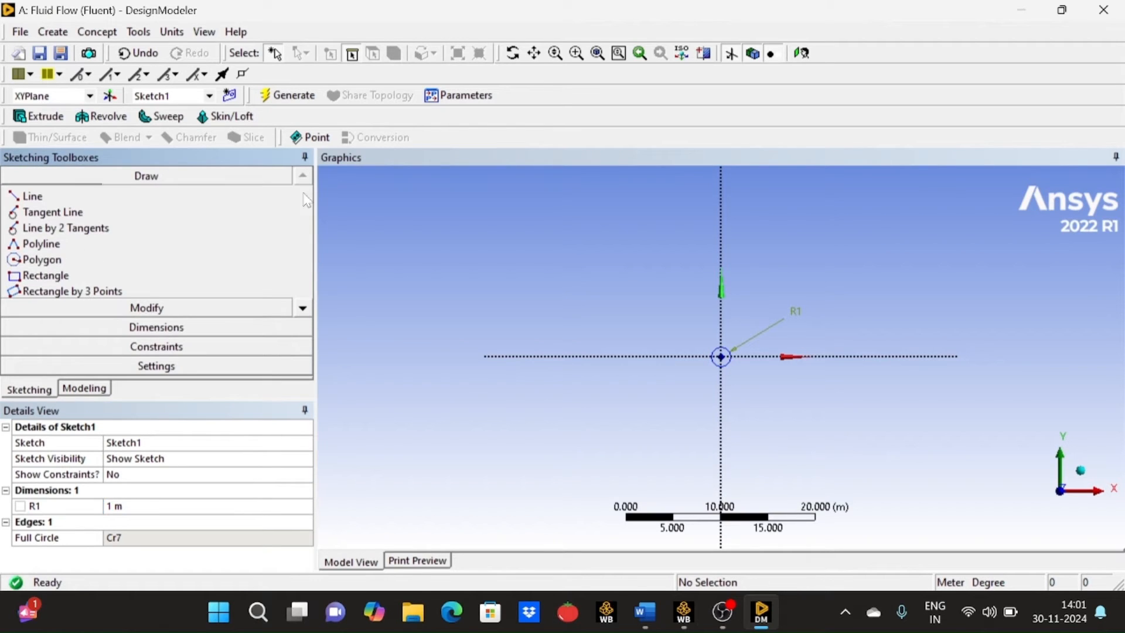
click(653, 622)
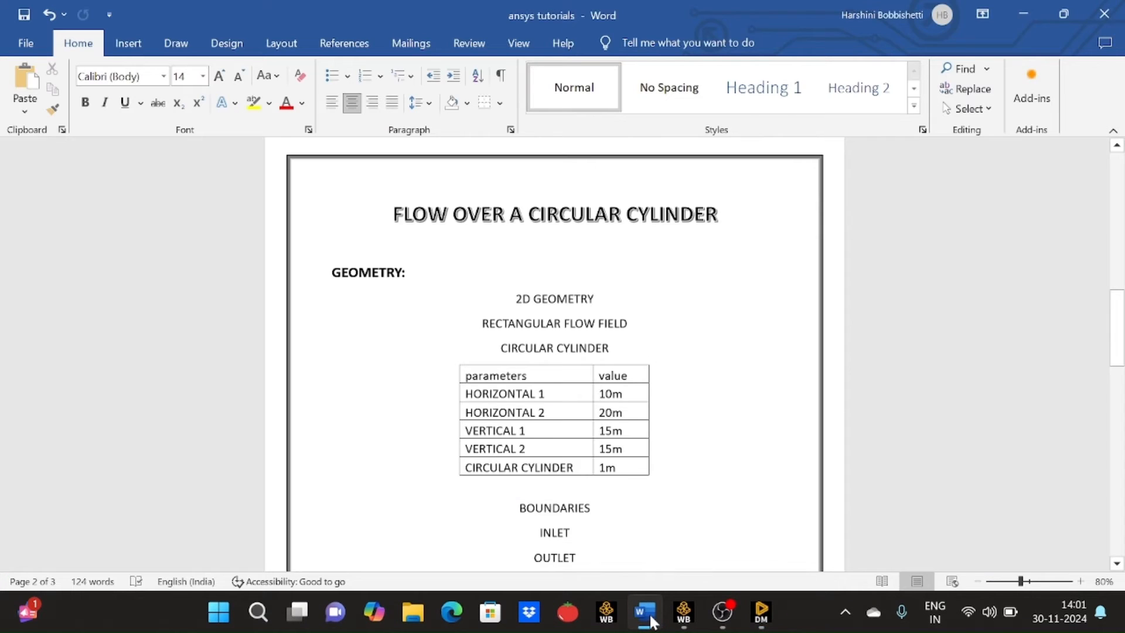
click(768, 625)
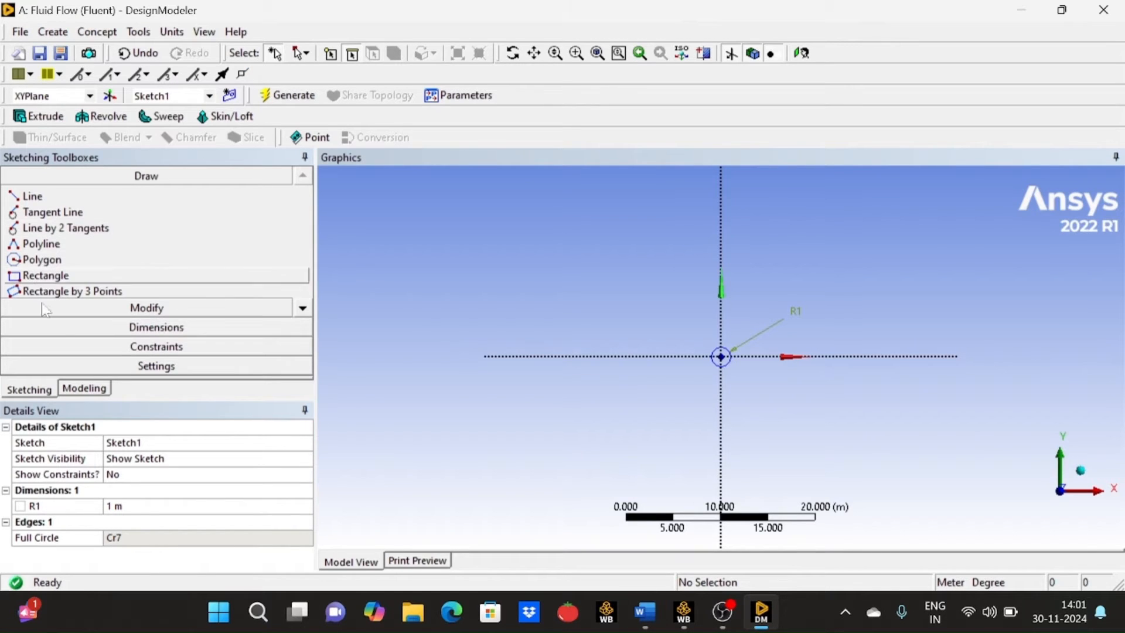
click(58, 276)
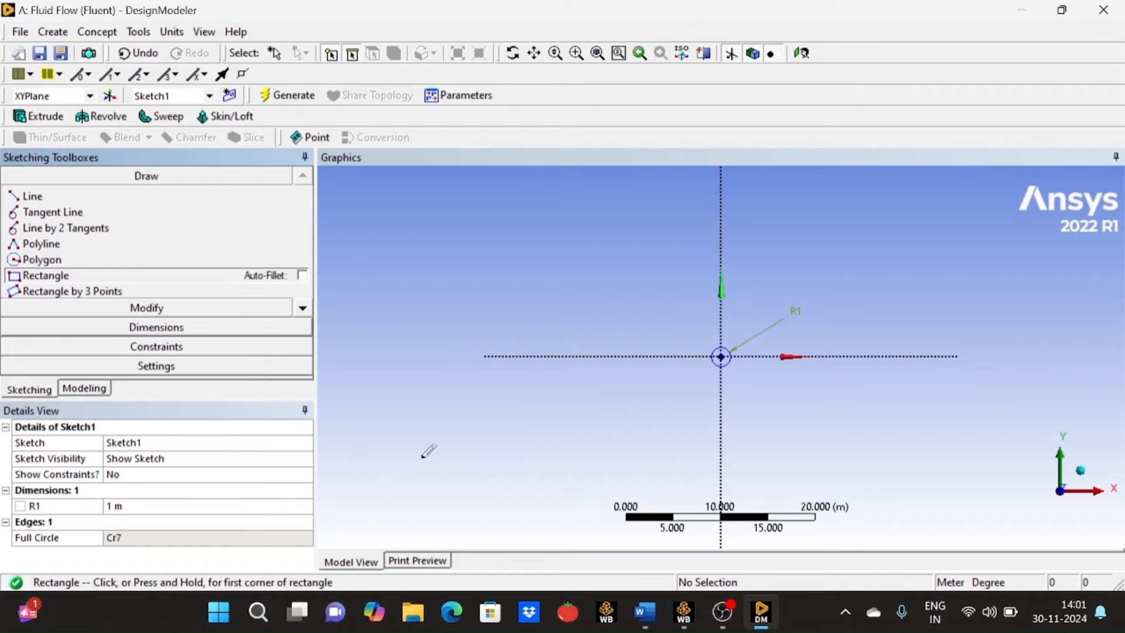
click(661, 286)
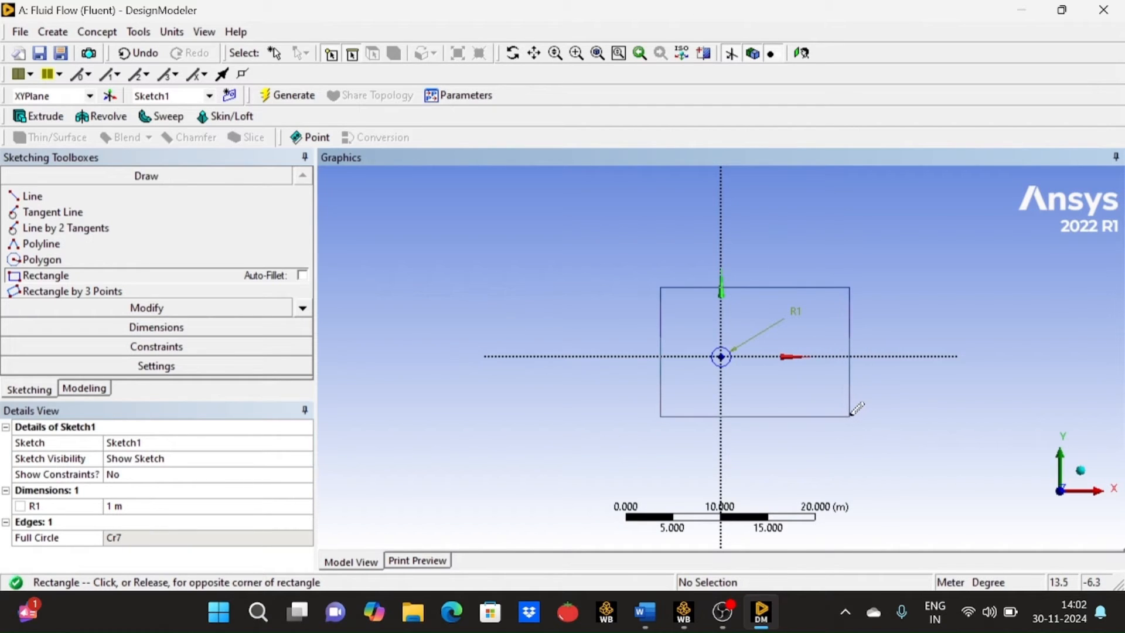
click(854, 420)
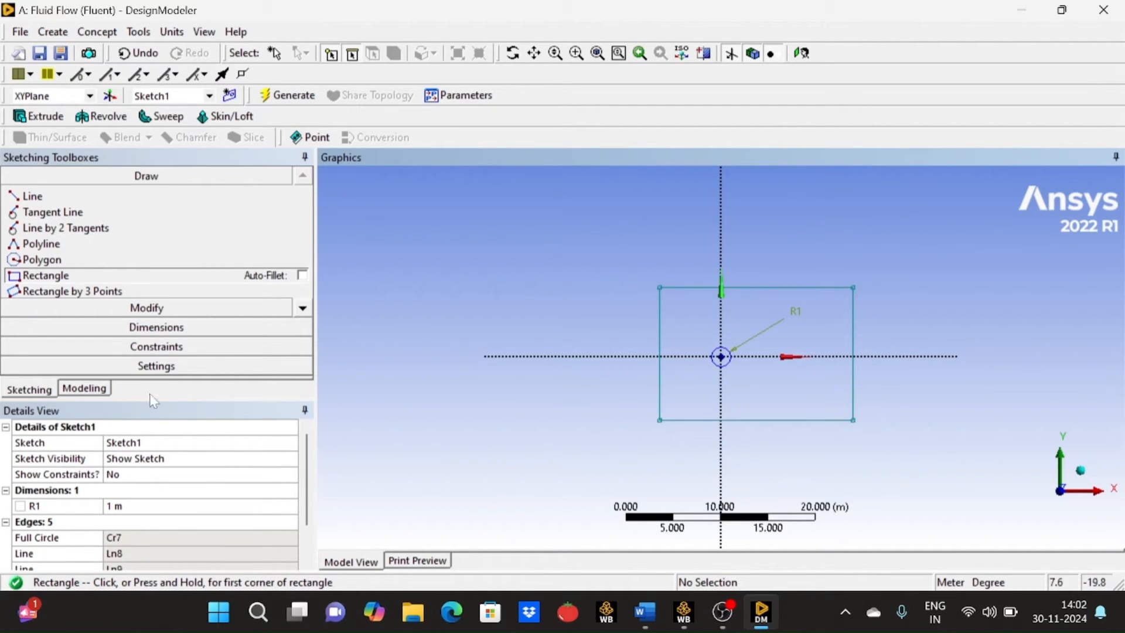
- Add horizontal dimensions from the rectangle's left and right edges to the vertical axis through the circle's centre
click(208, 329)
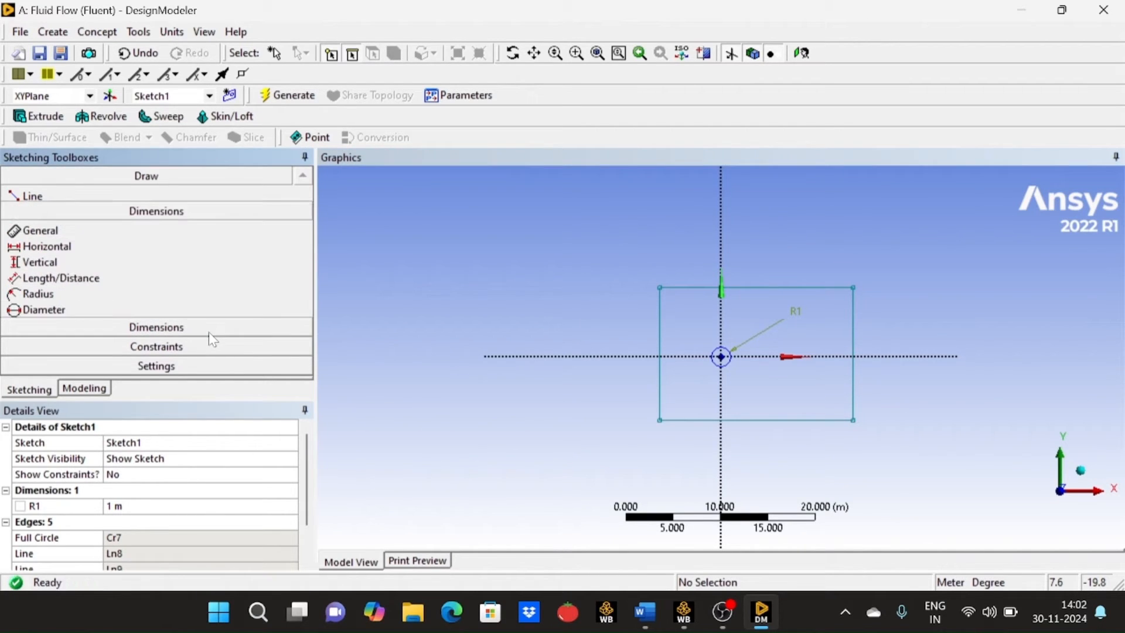
click(55, 255)
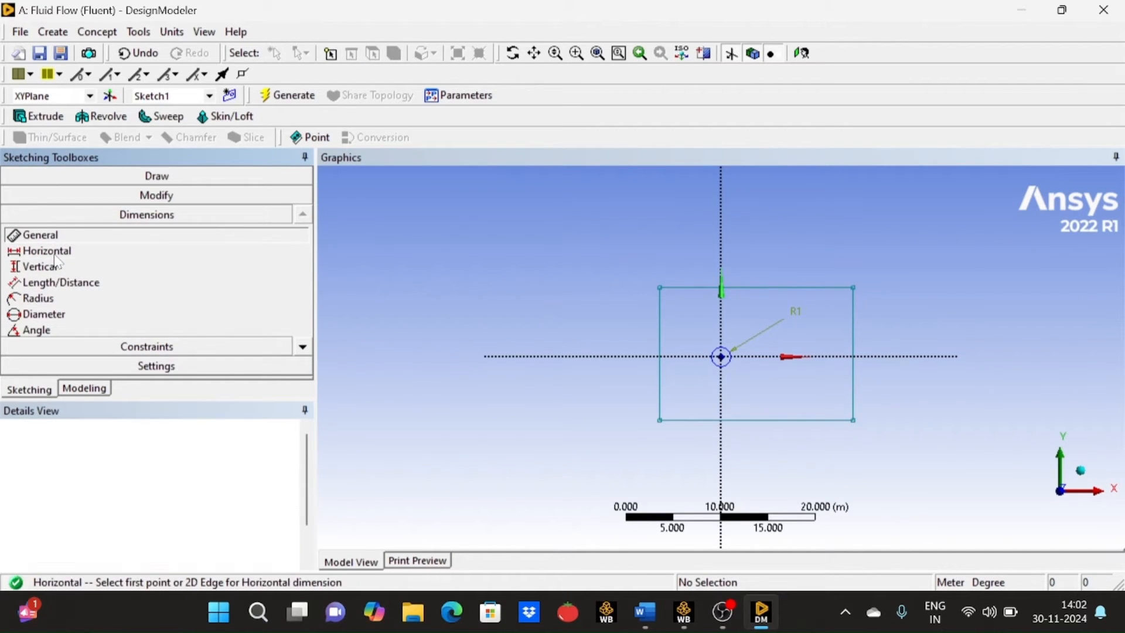
click(667, 317)
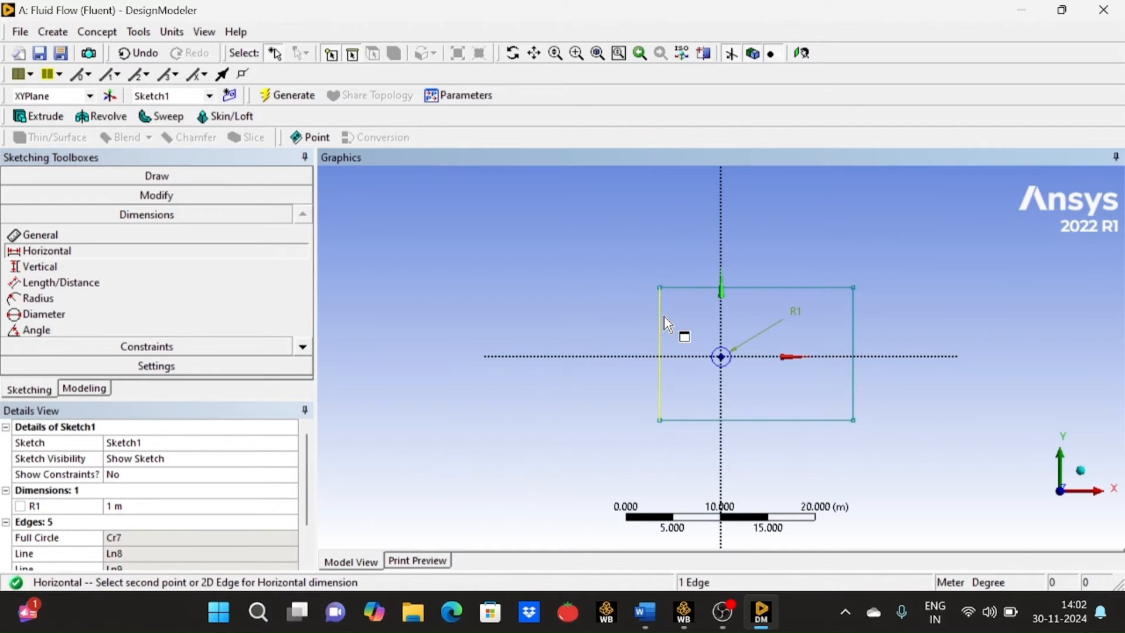
click(722, 317)
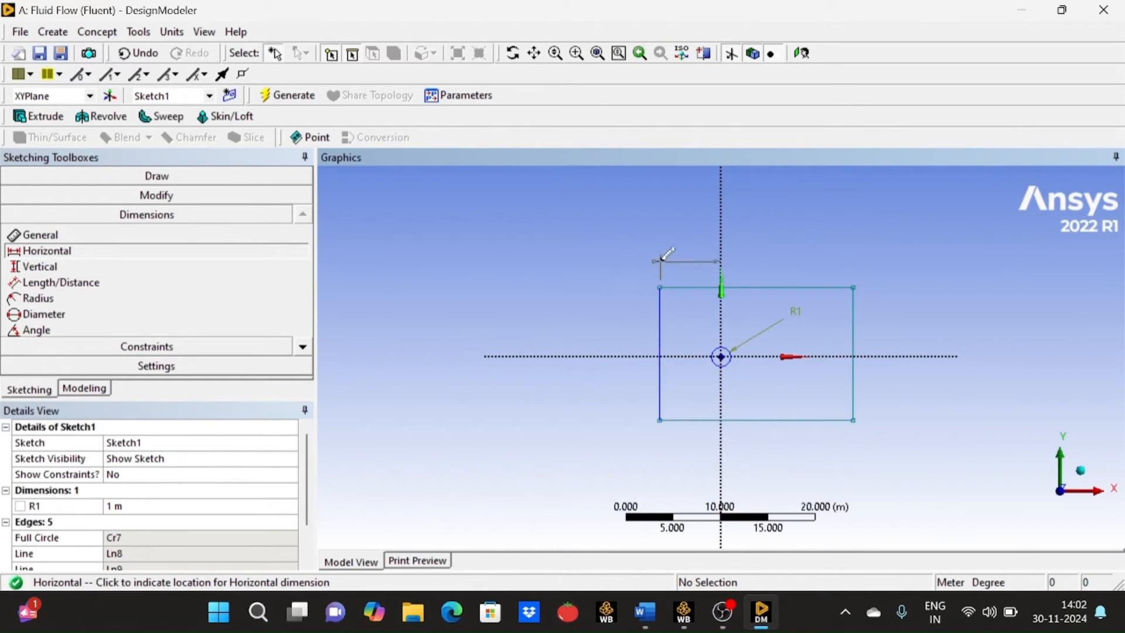
click(686, 255)
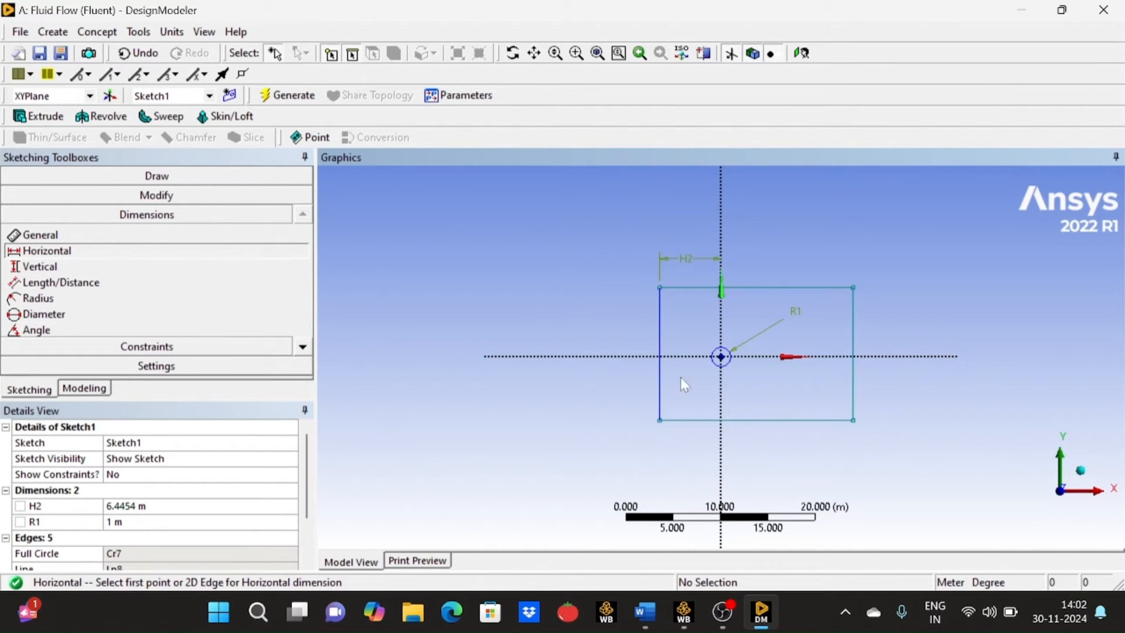
click(854, 325)
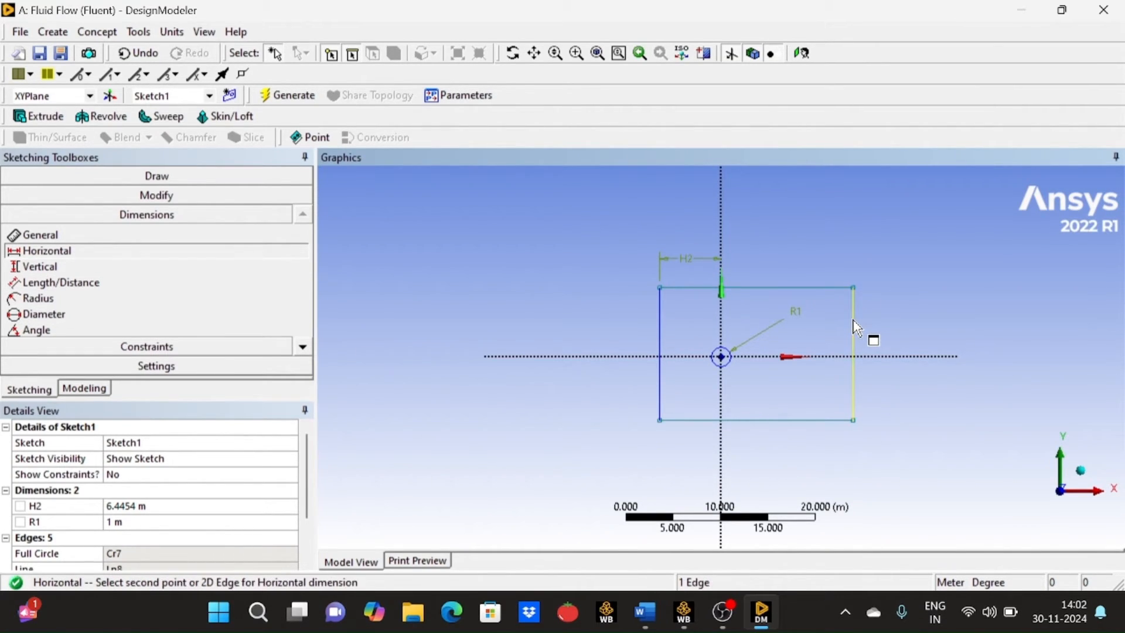
click(723, 329)
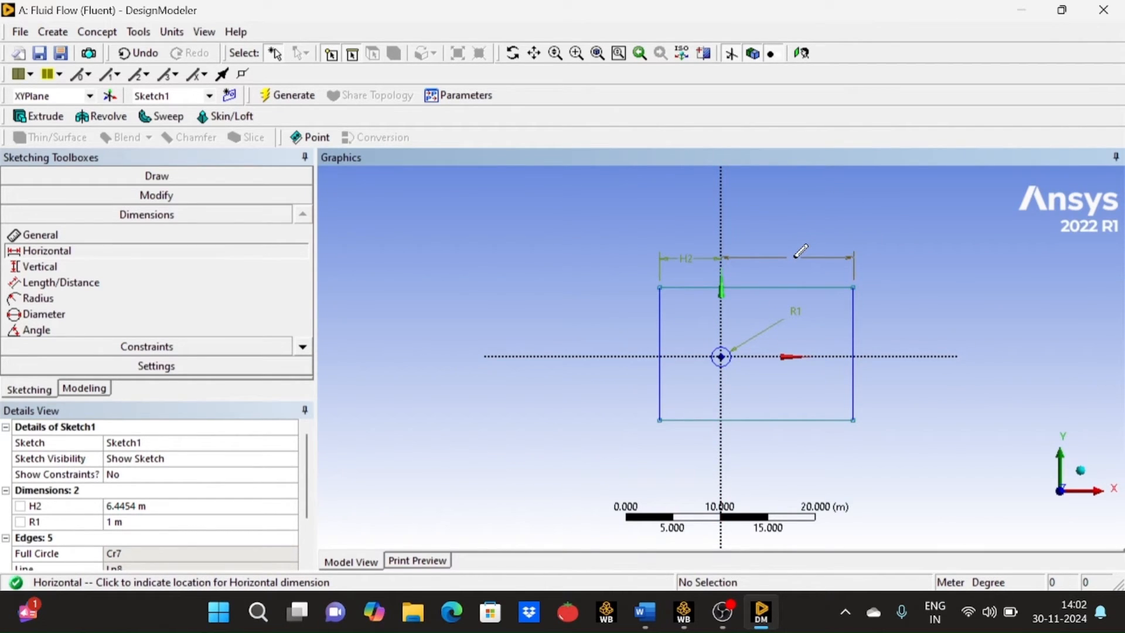
click(796, 257)
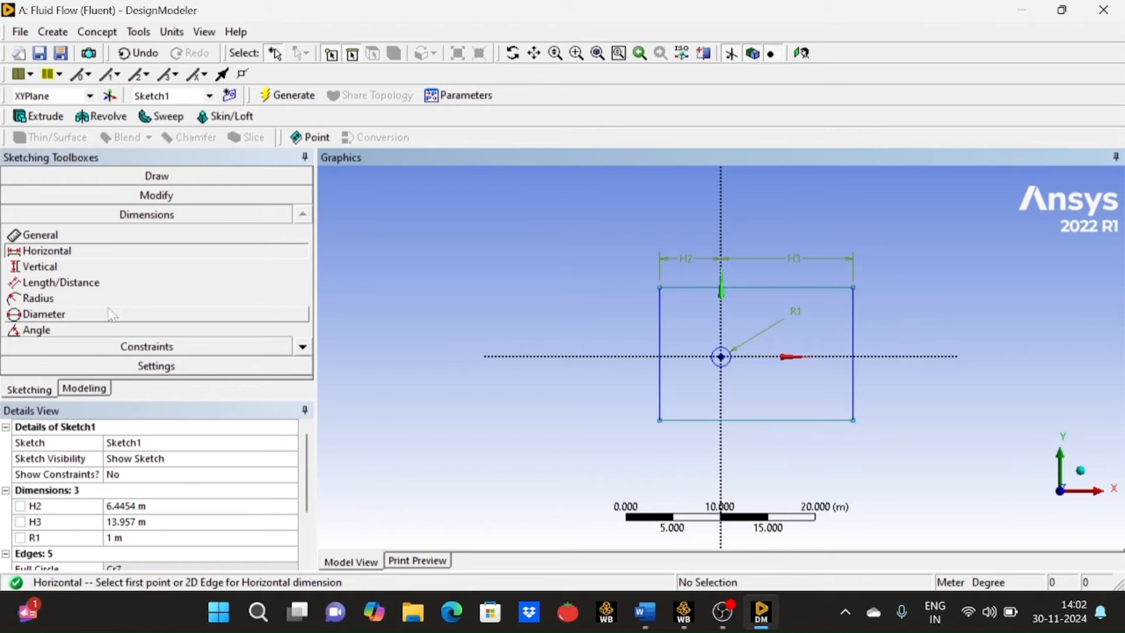
- Add vertical dimensions from the rectangle's upper and lower edges to the horizontal axis
click(105, 268)
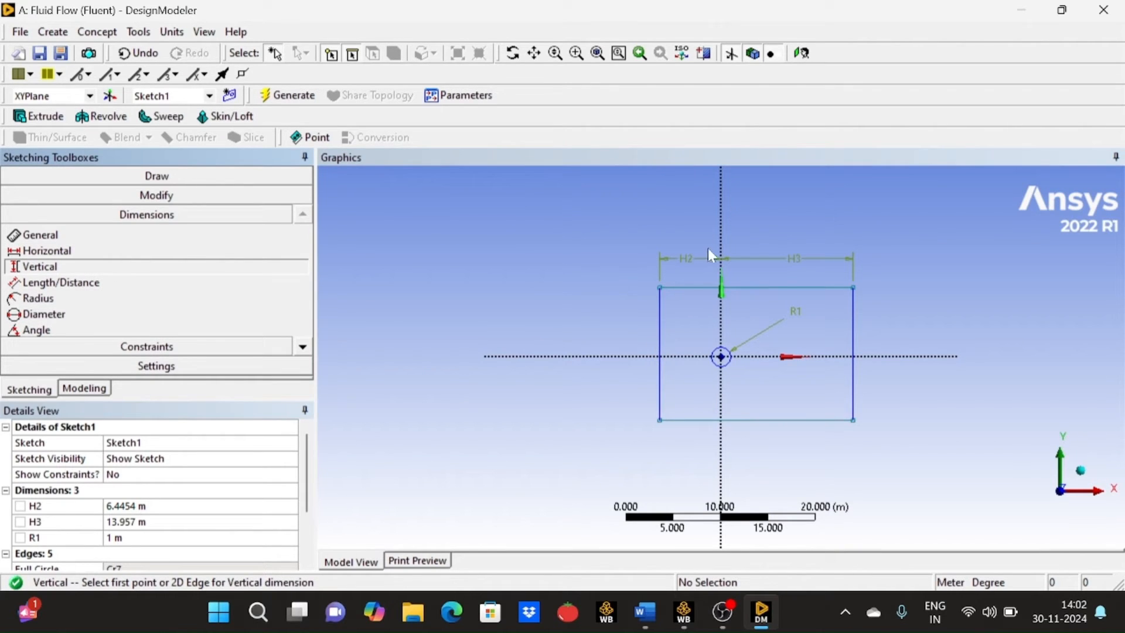
click(695, 292)
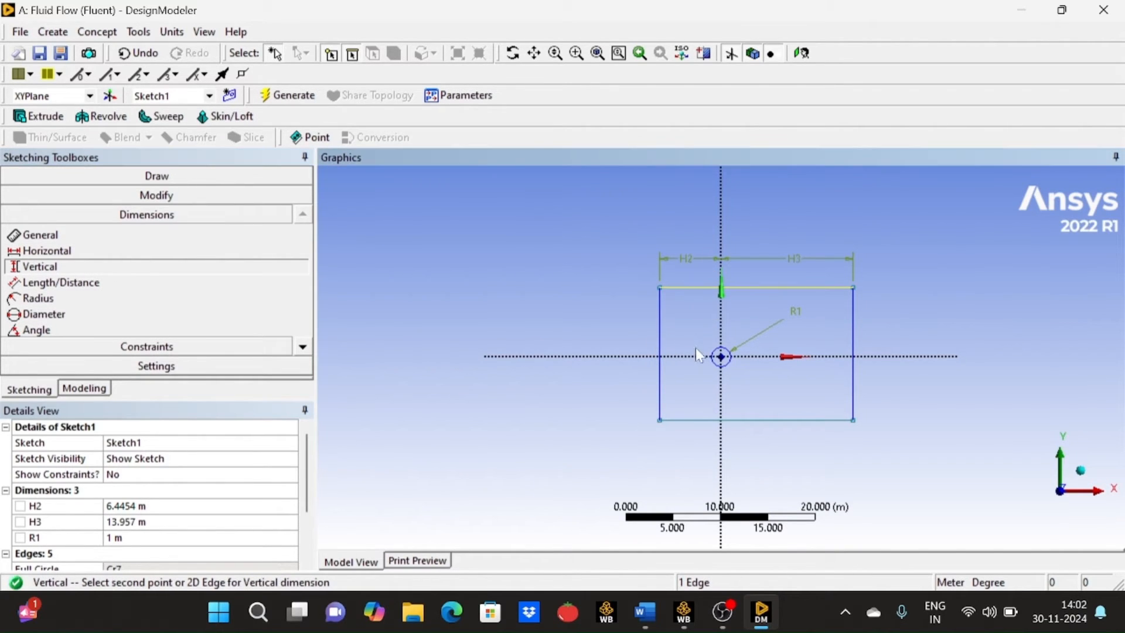
click(697, 366)
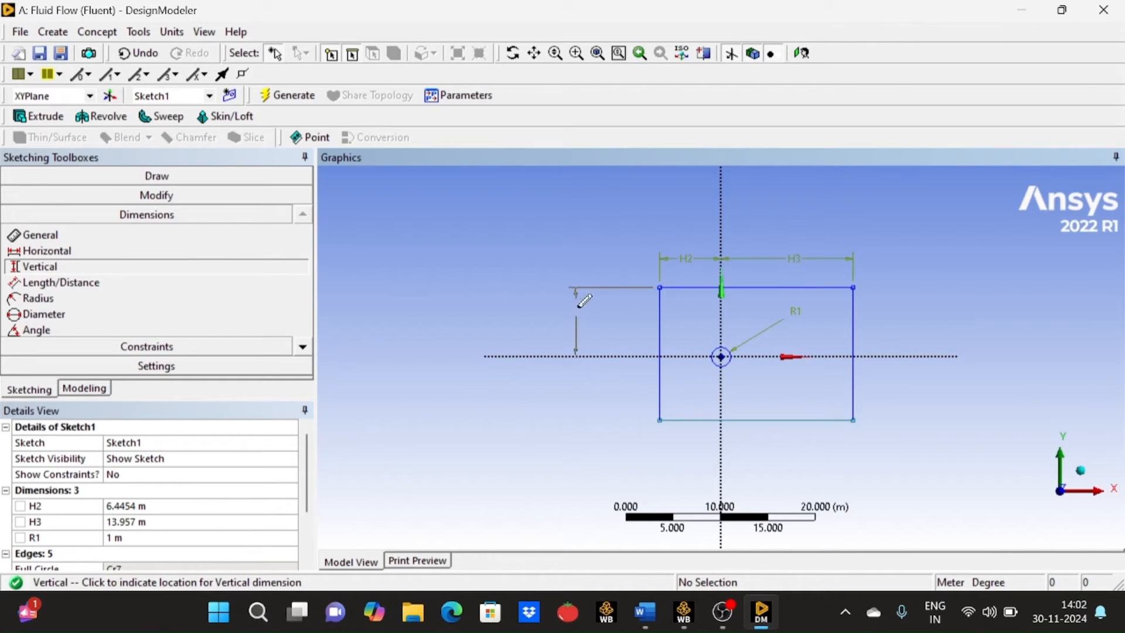
click(617, 309)
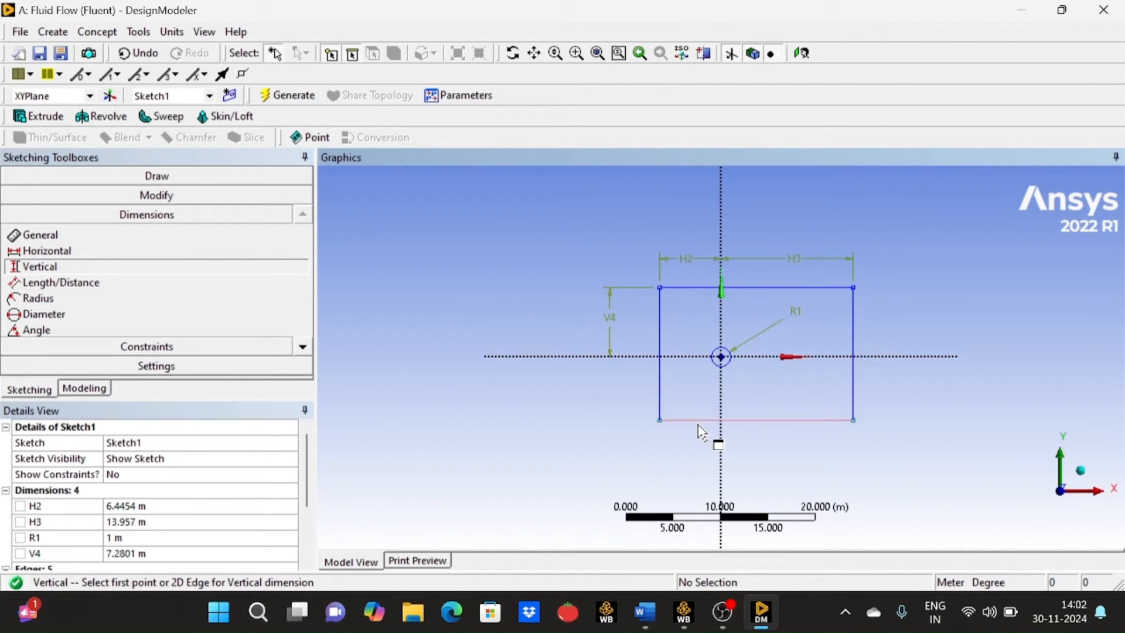
click(701, 420)
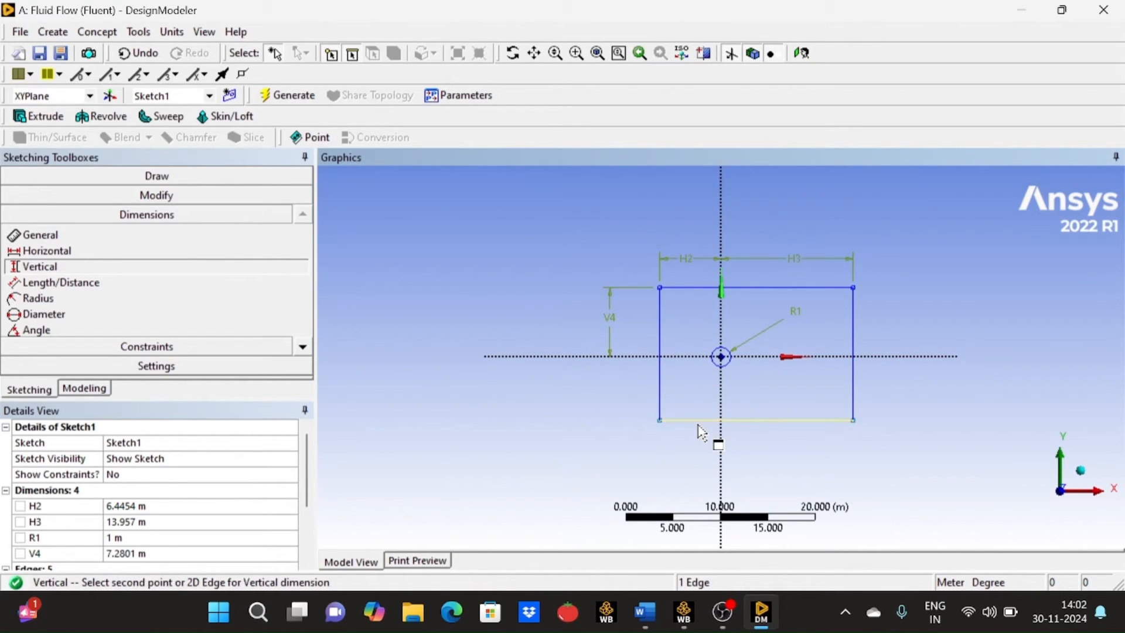
click(699, 359)
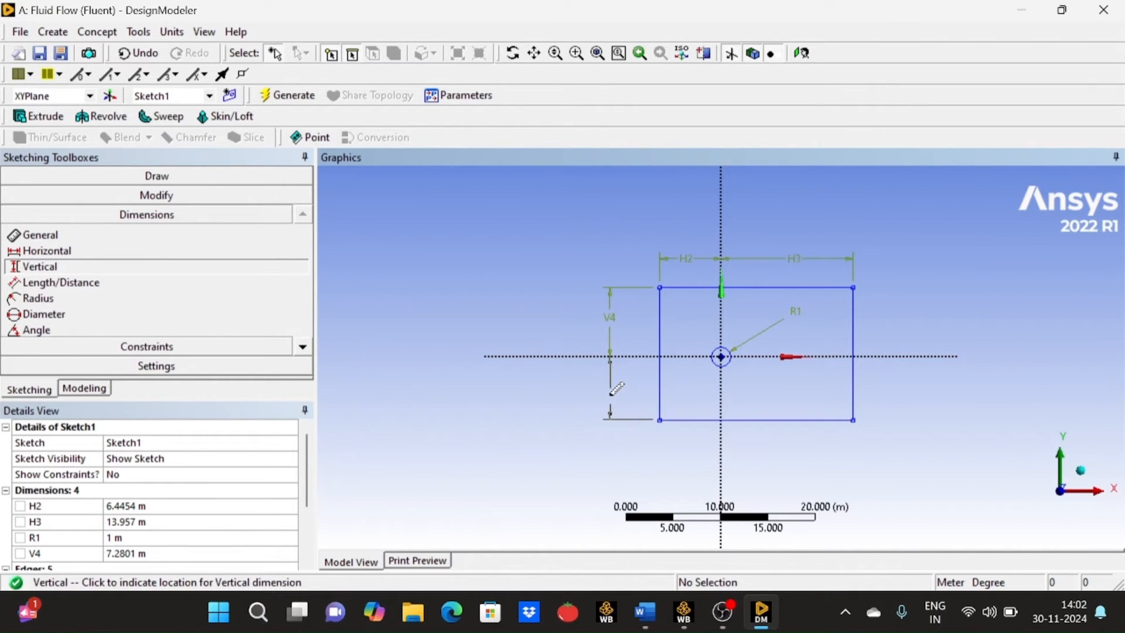
click(611, 393)
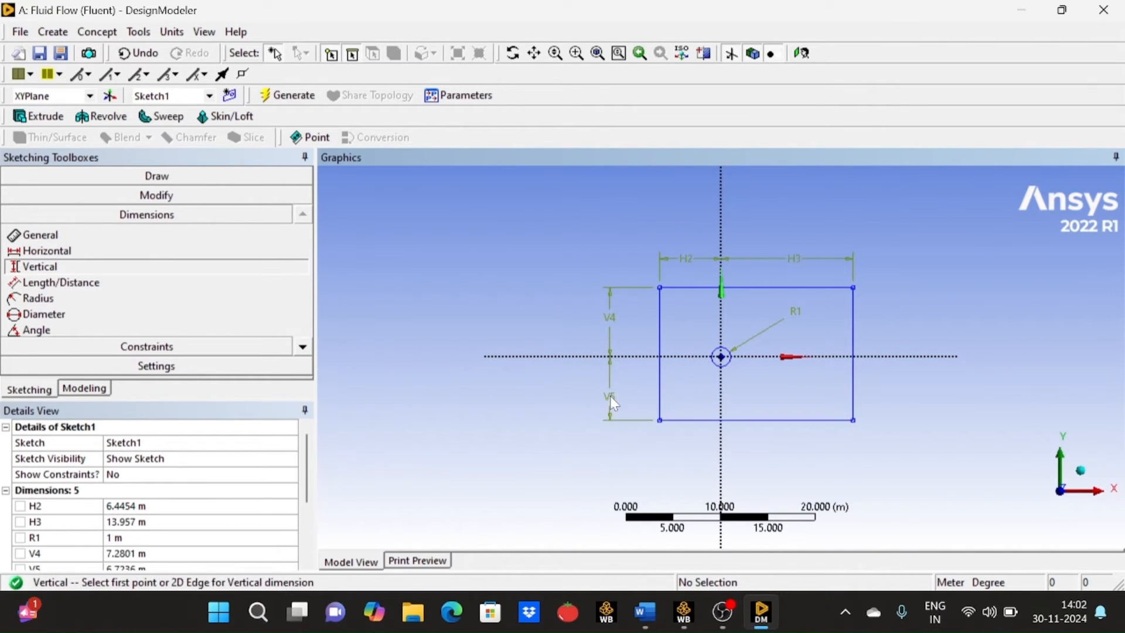
- Check the vertical parameters in the Word document and set both vertical dimensions of the rectangle to 15 m in DesignModeler
click(652, 620)
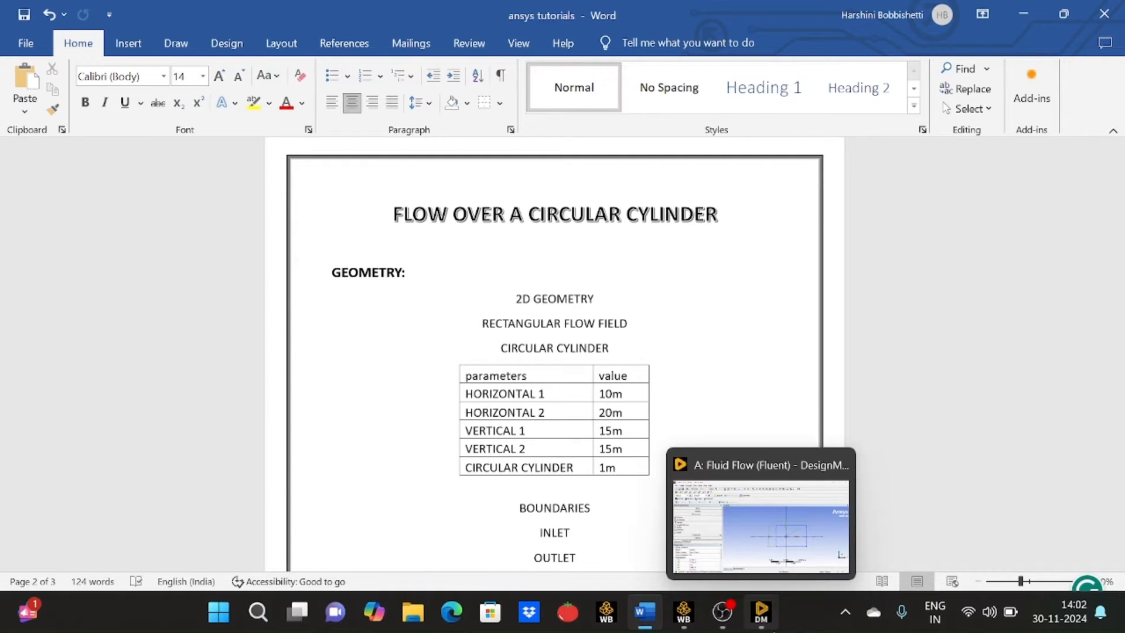
click(761, 612)
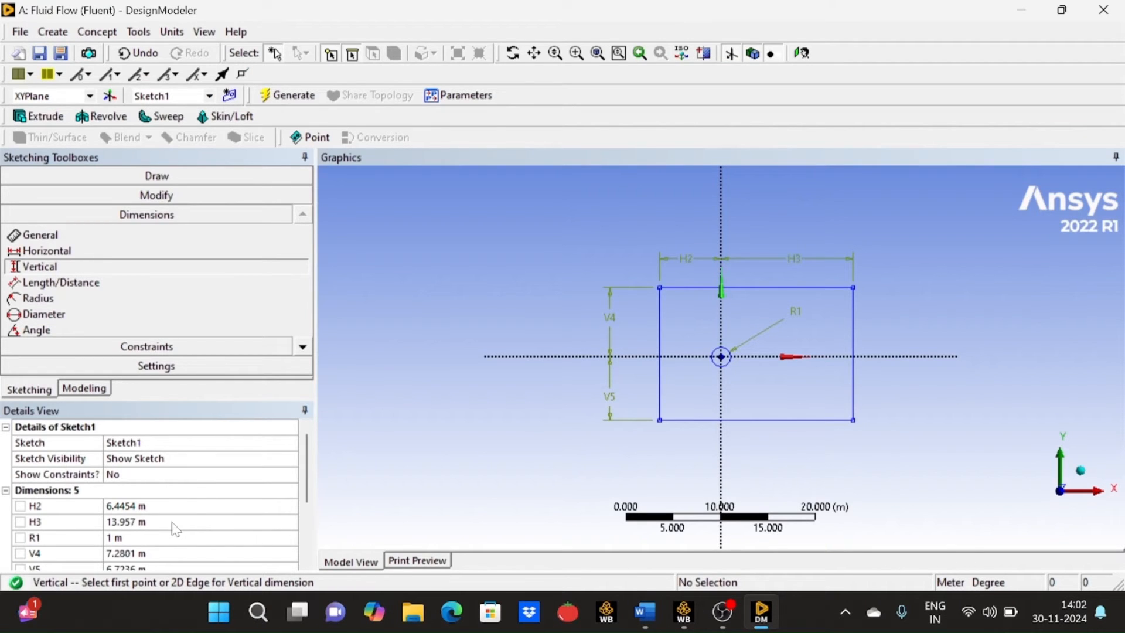
drag(311, 458, 313, 481)
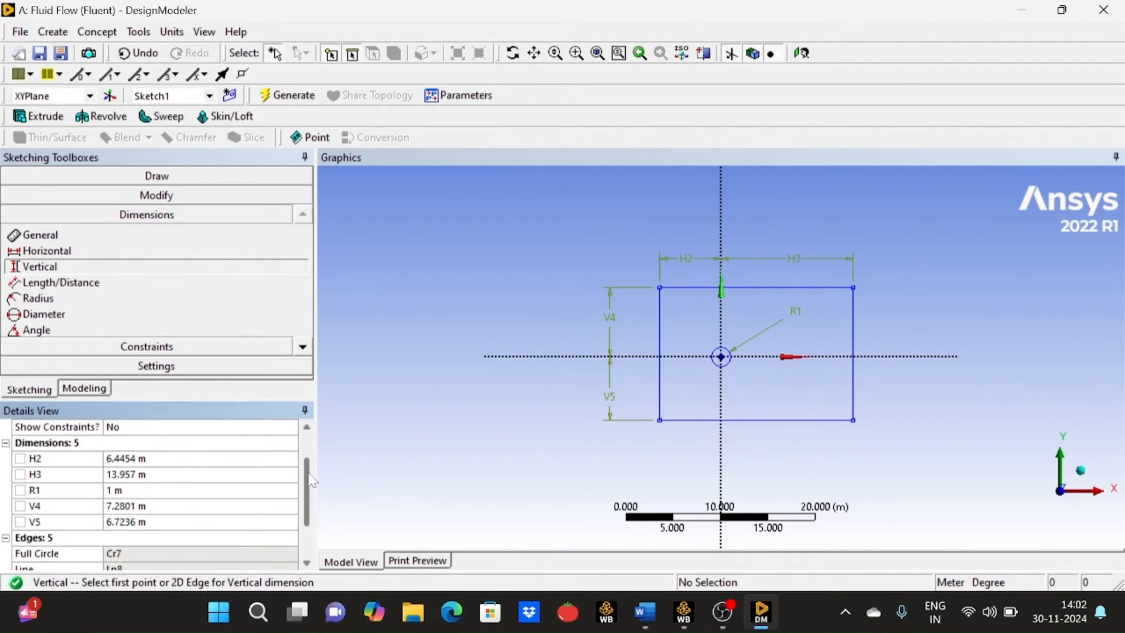
click(152, 507)
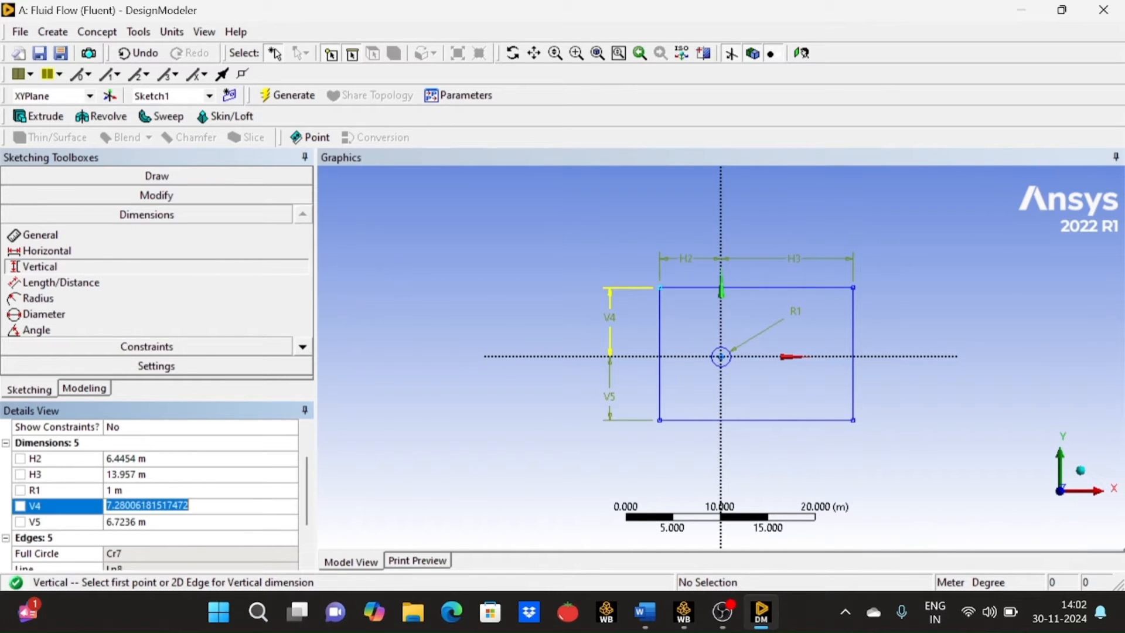
text(1)
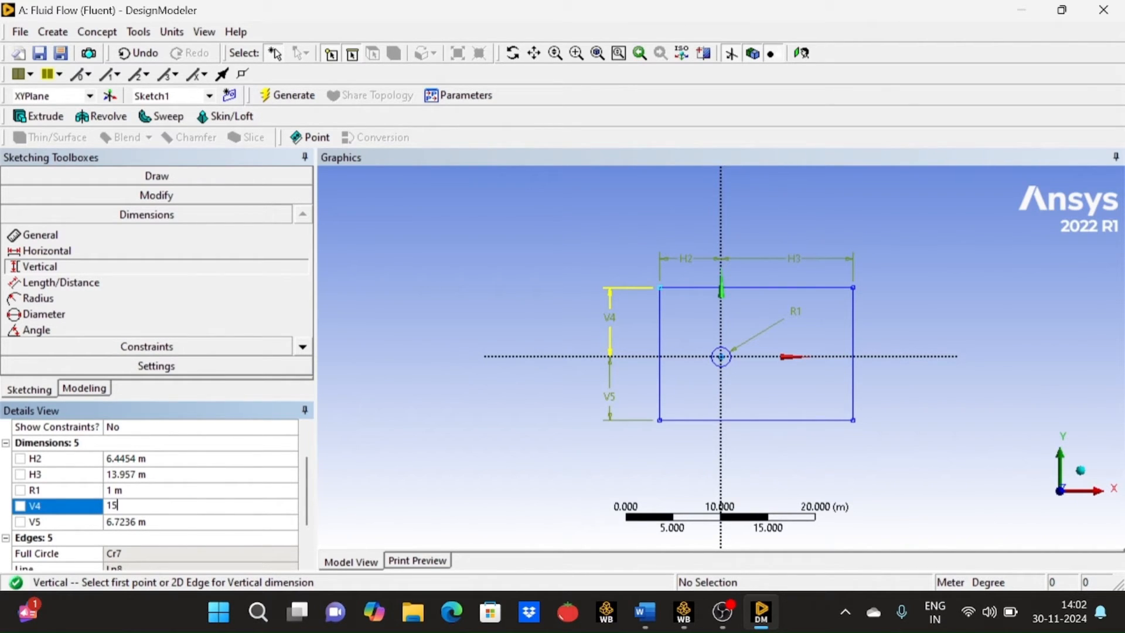
text(5)
click(159, 523)
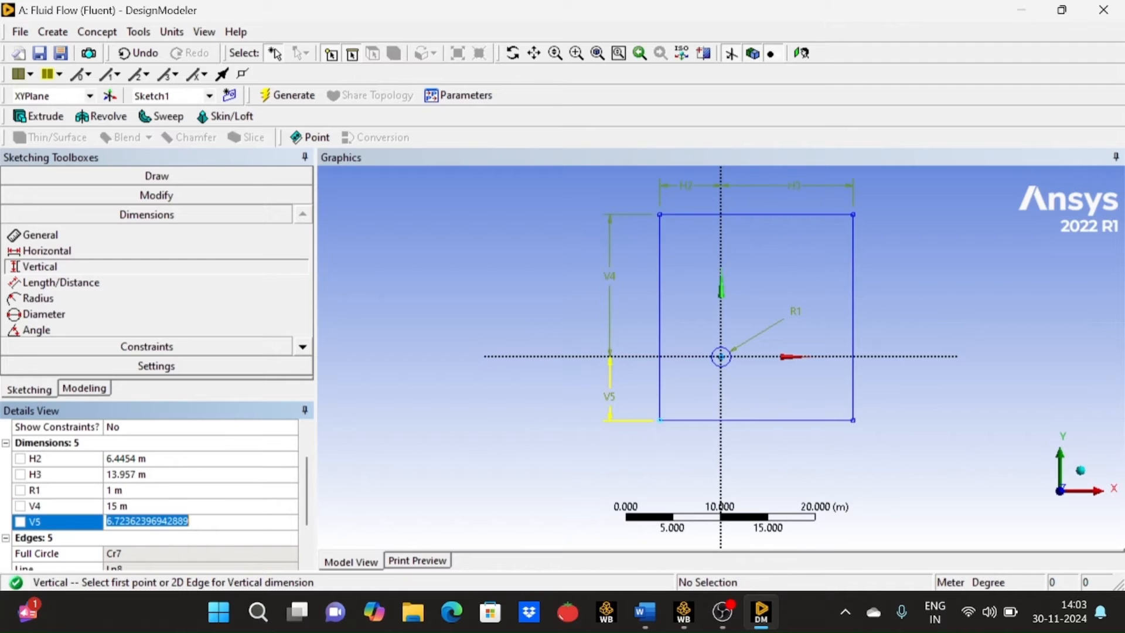
text(15)
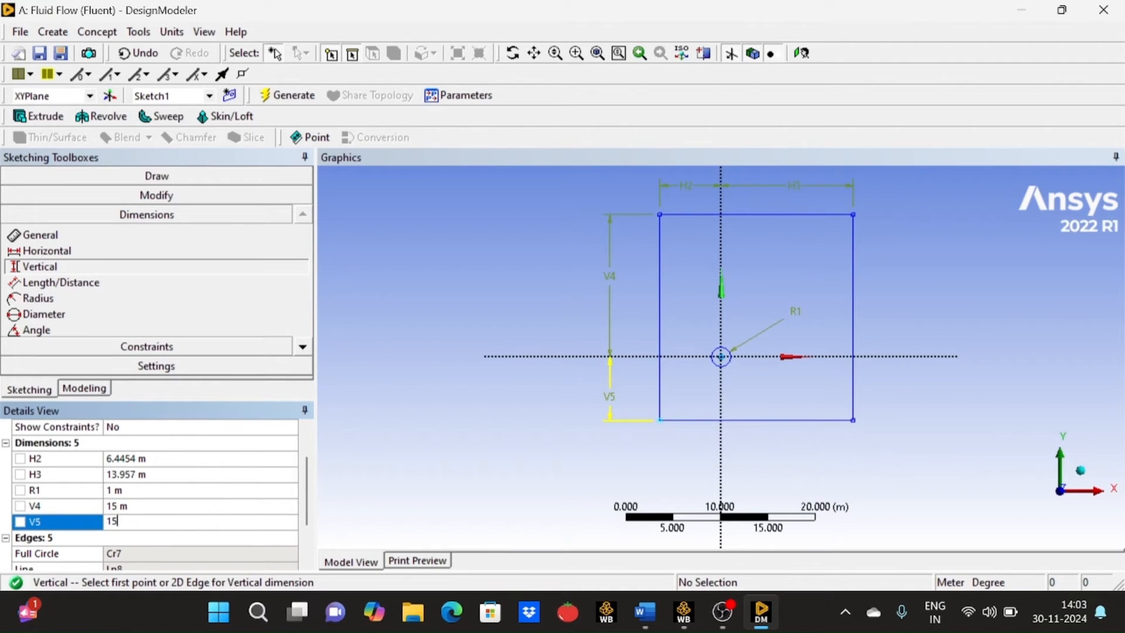
key(Return)
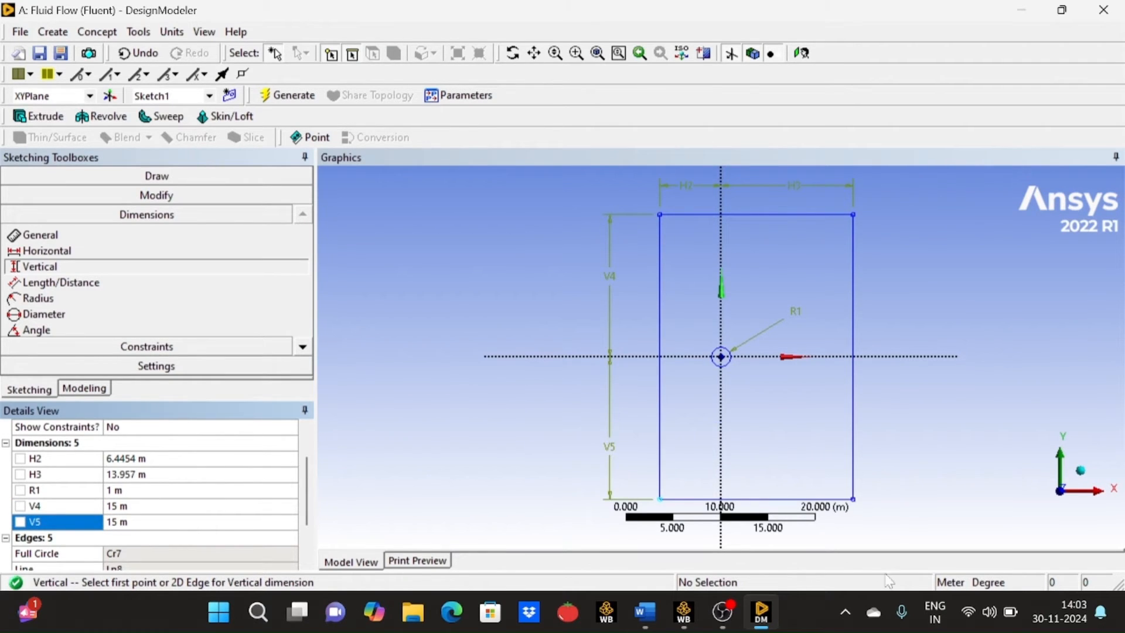
- Recheck the parameters in Word and set the rectangle's horizontal distances in DesignModeler to 10 m left and 20 m right of the vertical axis
mouse_move(761, 616)
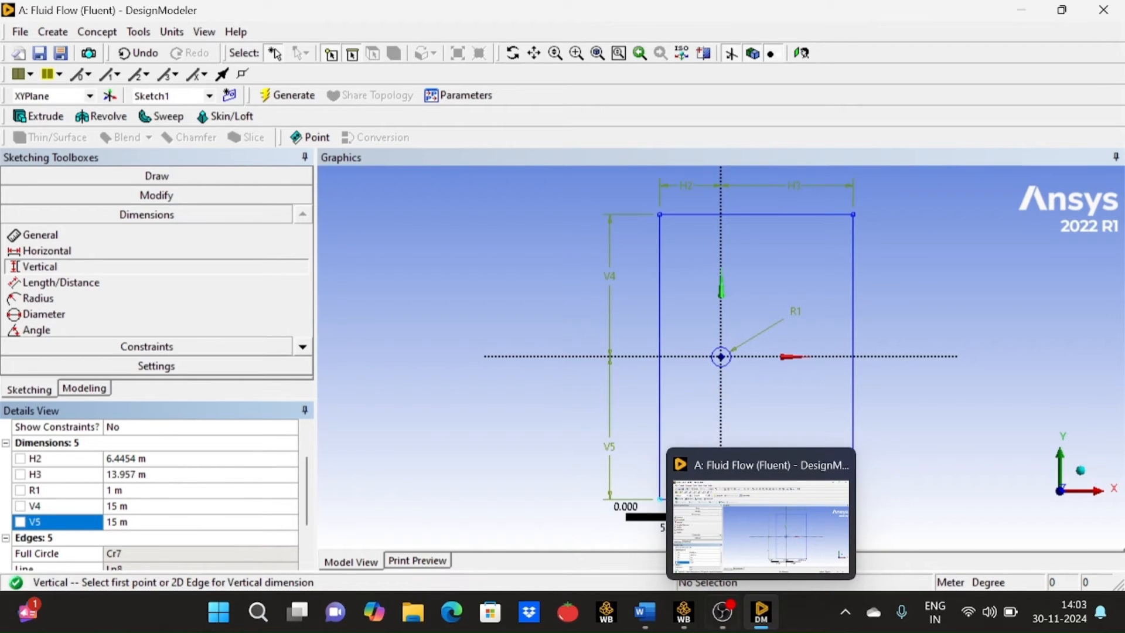
click(647, 622)
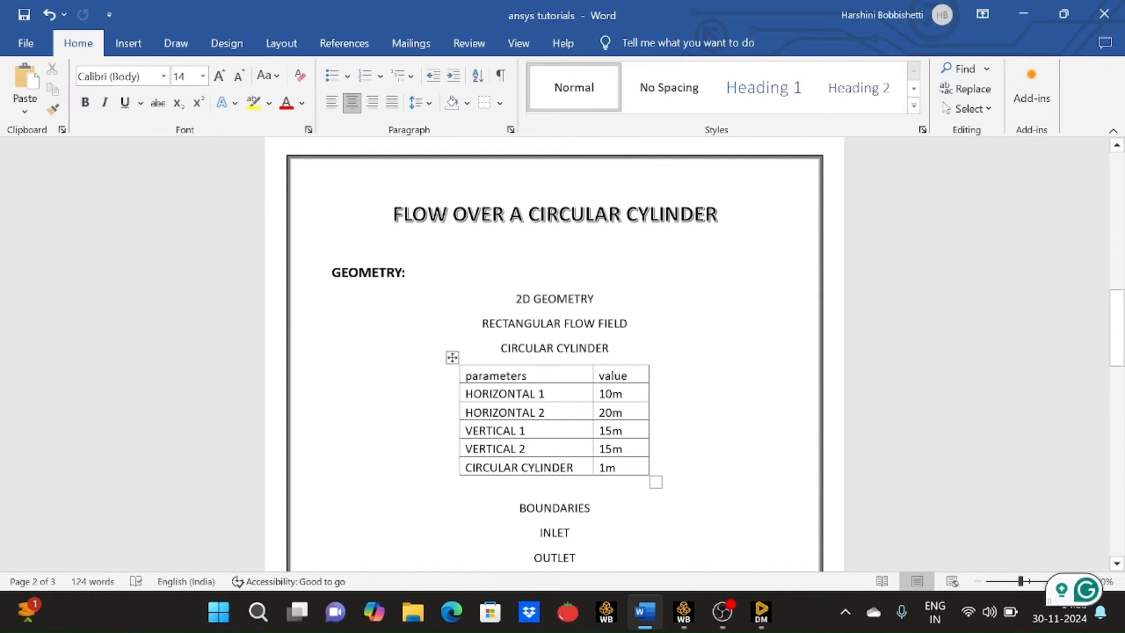
mouse_move(767, 625)
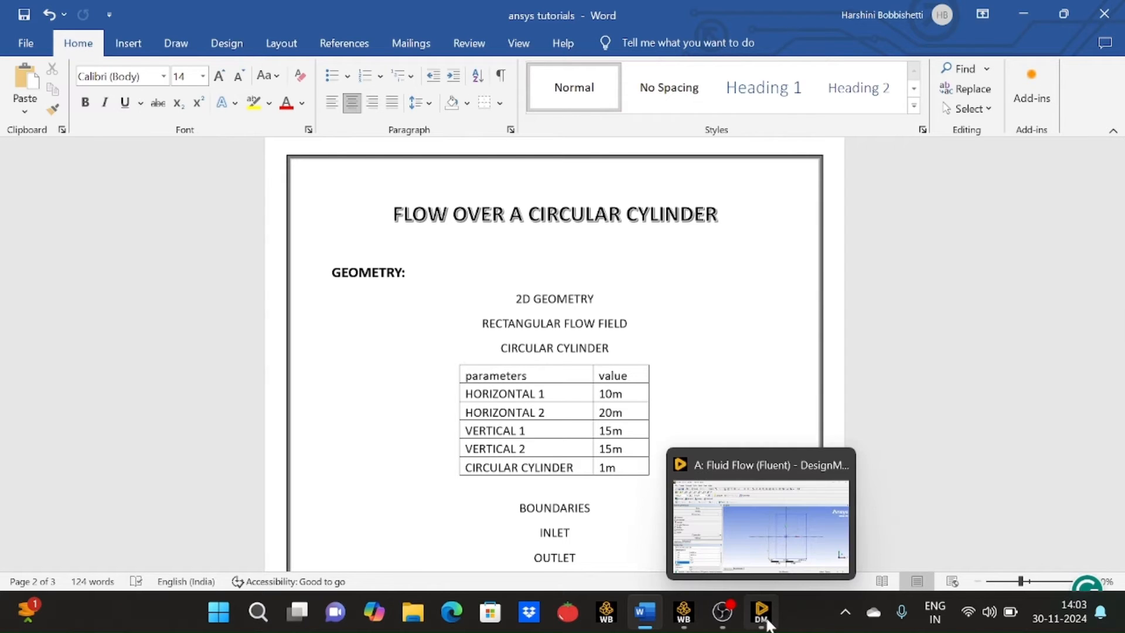
click(769, 579)
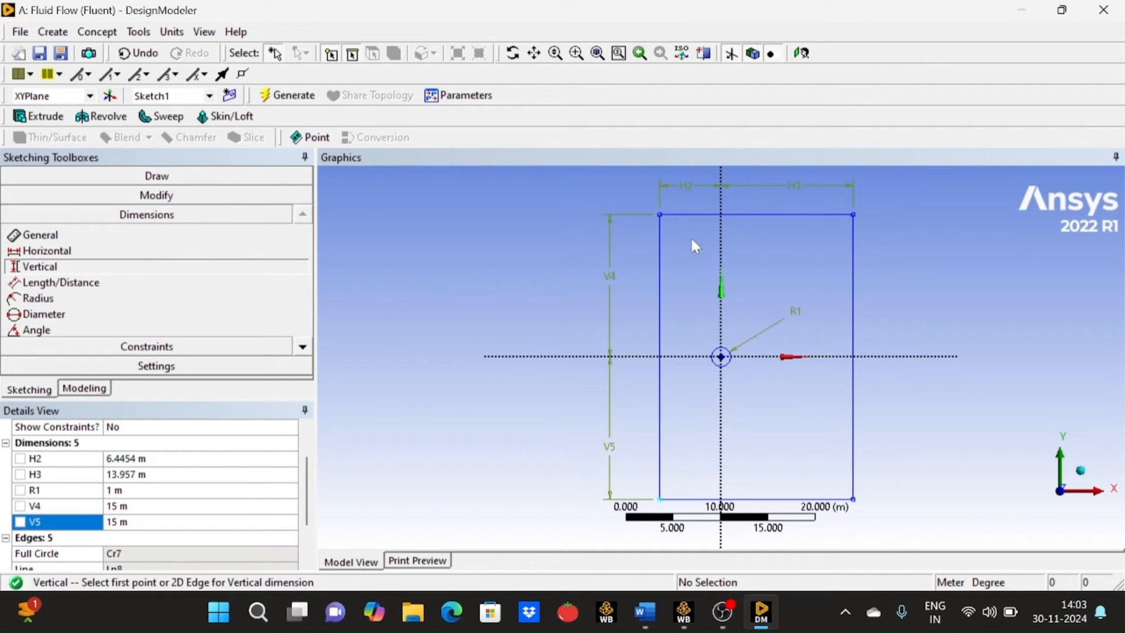
click(161, 458)
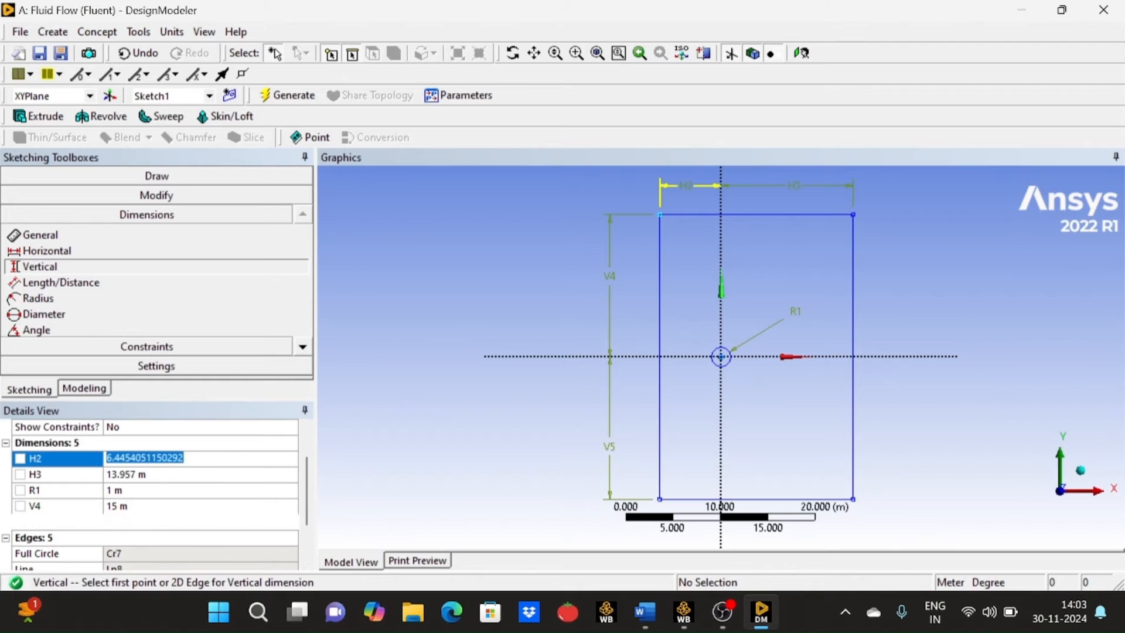
text(10)
key(Return)
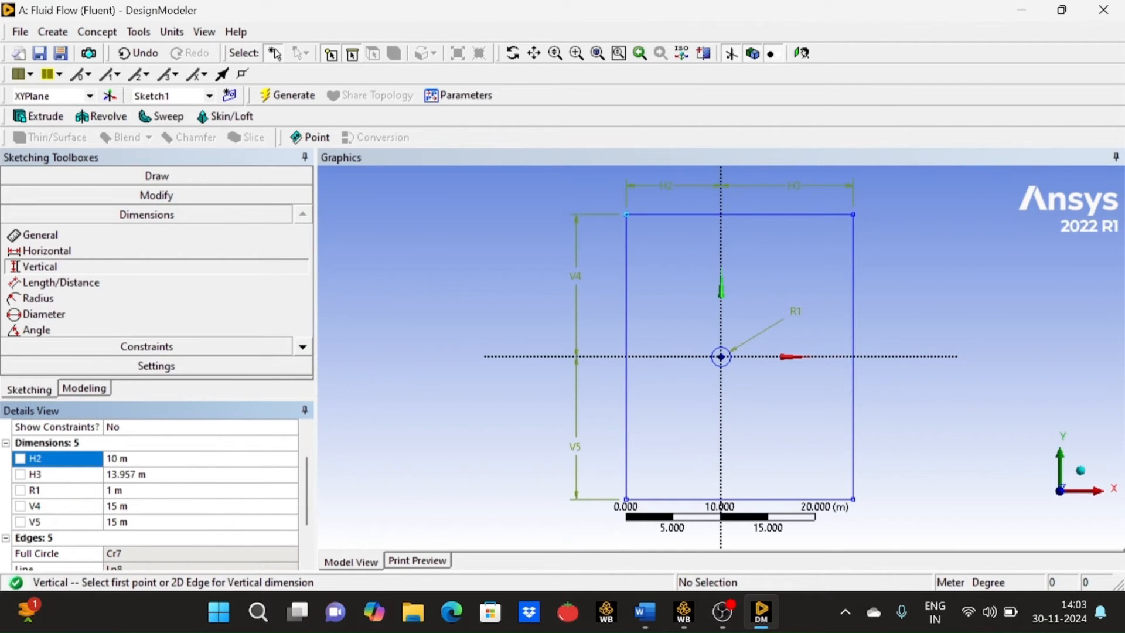
click(162, 474)
text(20)
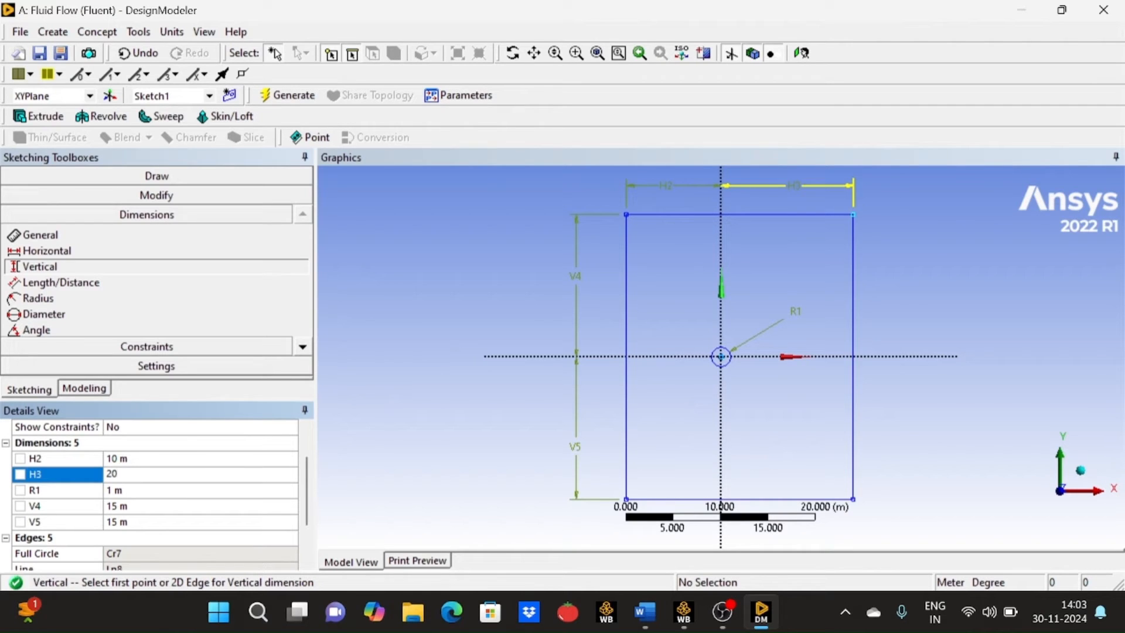
key(Return)
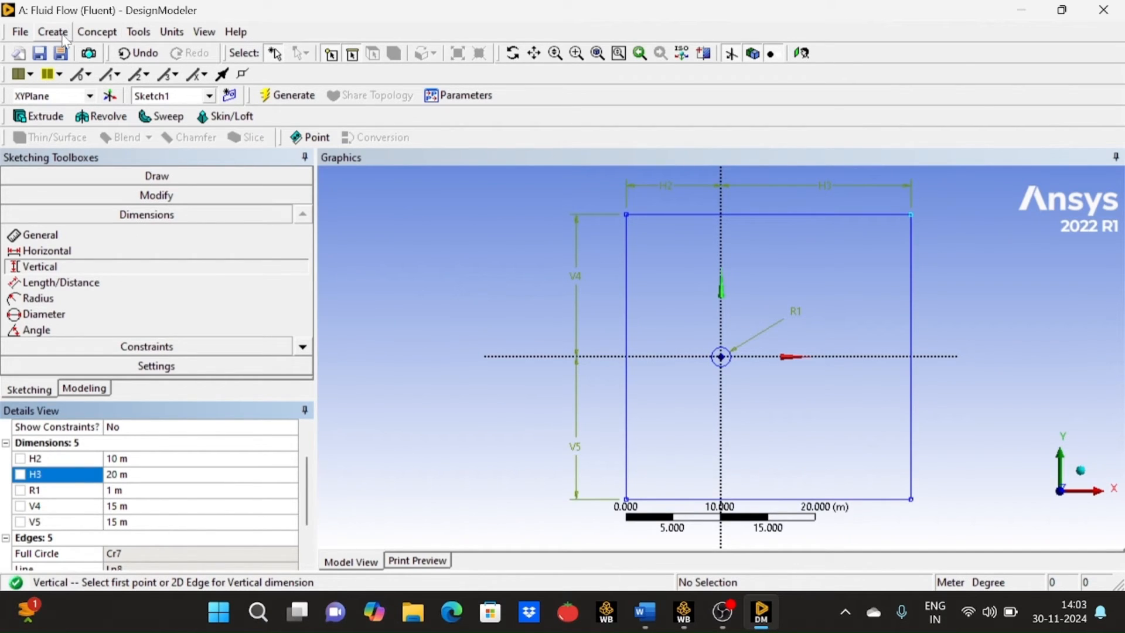
- Create and generate a surface from Sketch1 using Surfaces From Sketches, with the Add Material operation
click(93, 391)
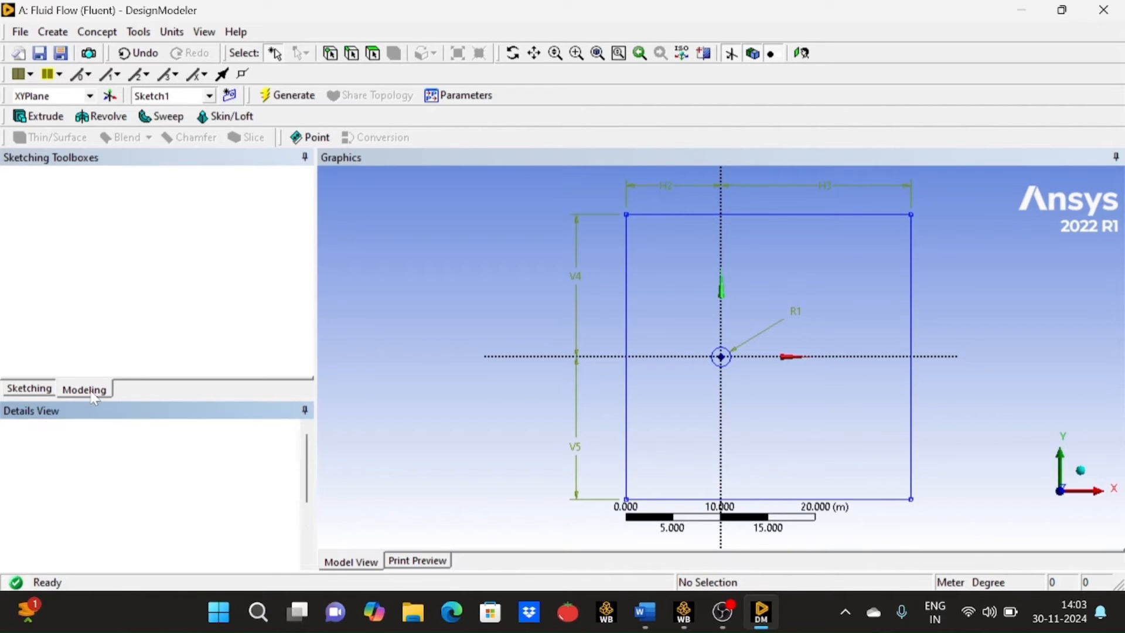
click(69, 32)
click(69, 33)
click(97, 32)
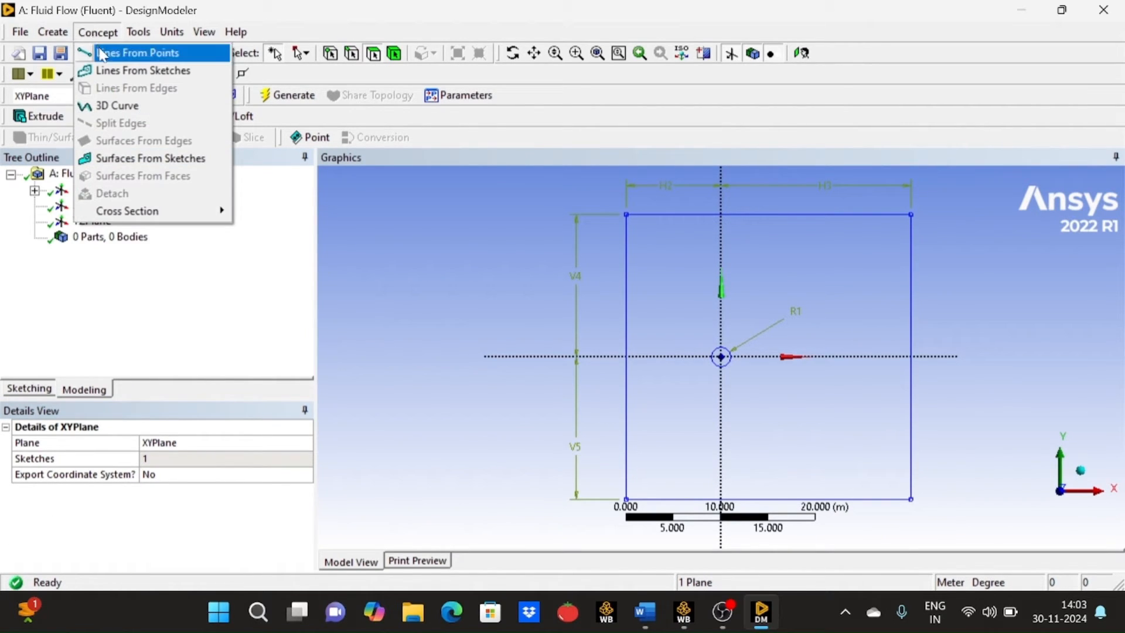
click(143, 159)
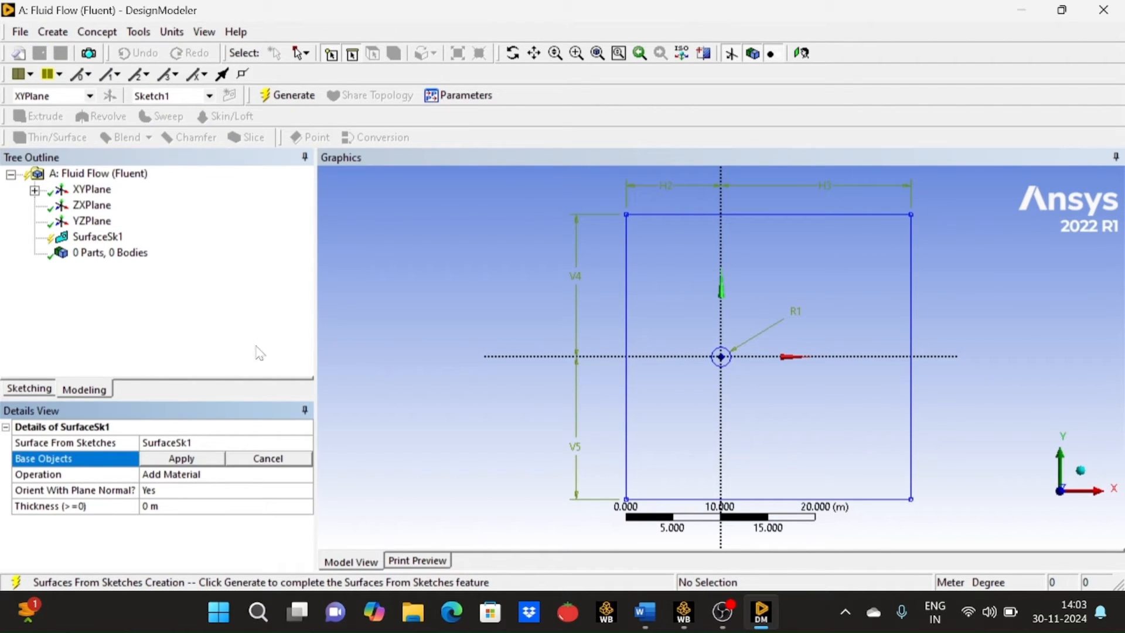
click(34, 191)
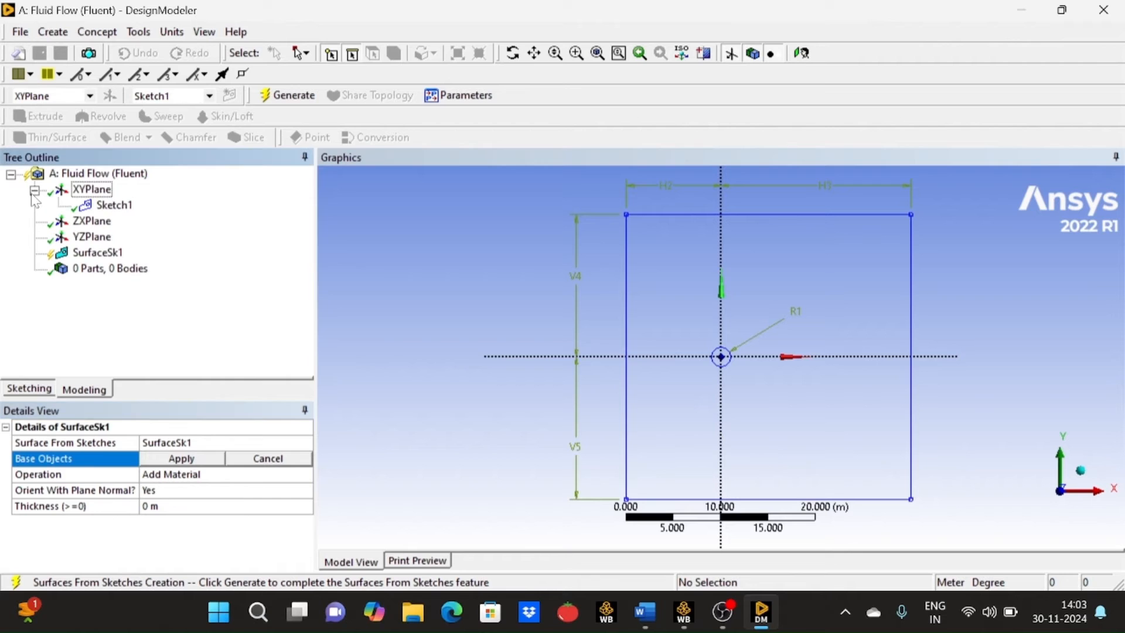
click(125, 212)
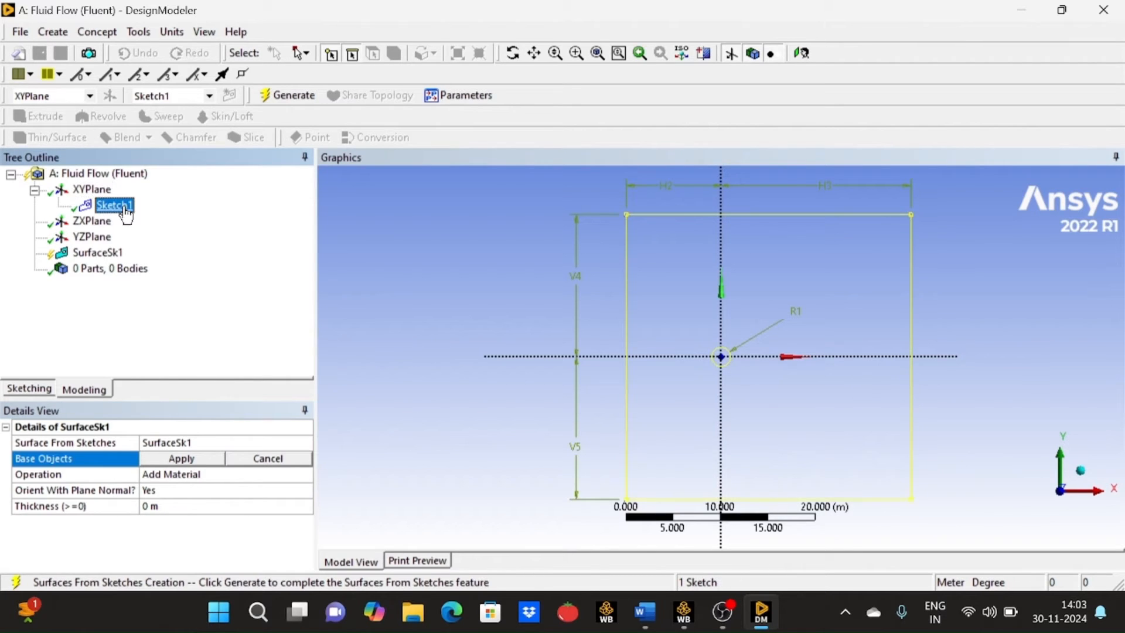
click(214, 462)
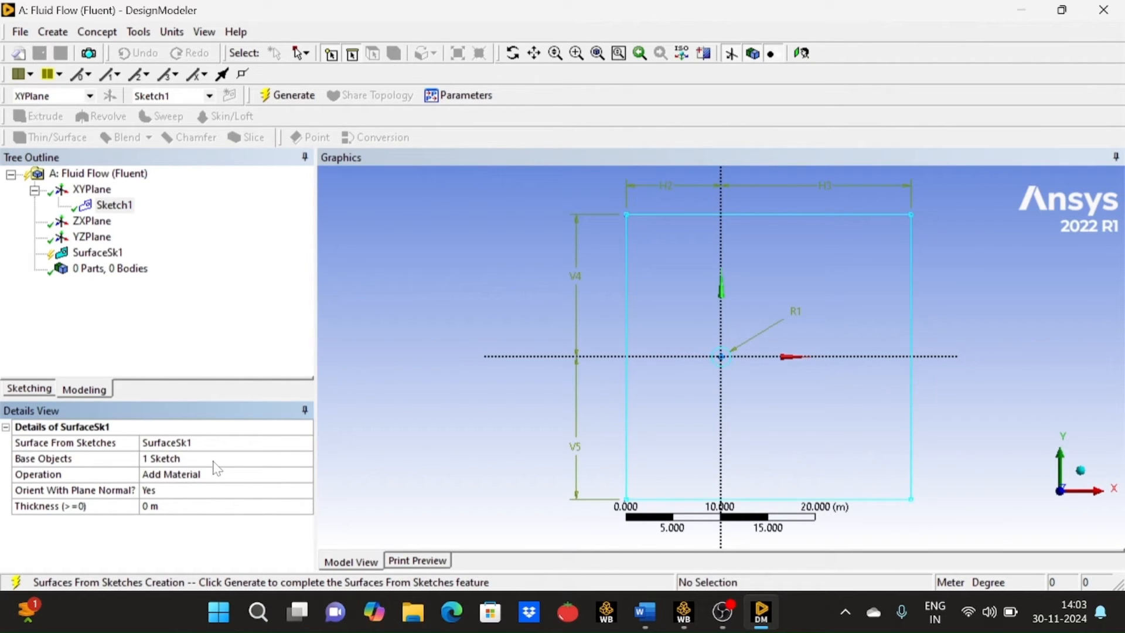
click(290, 96)
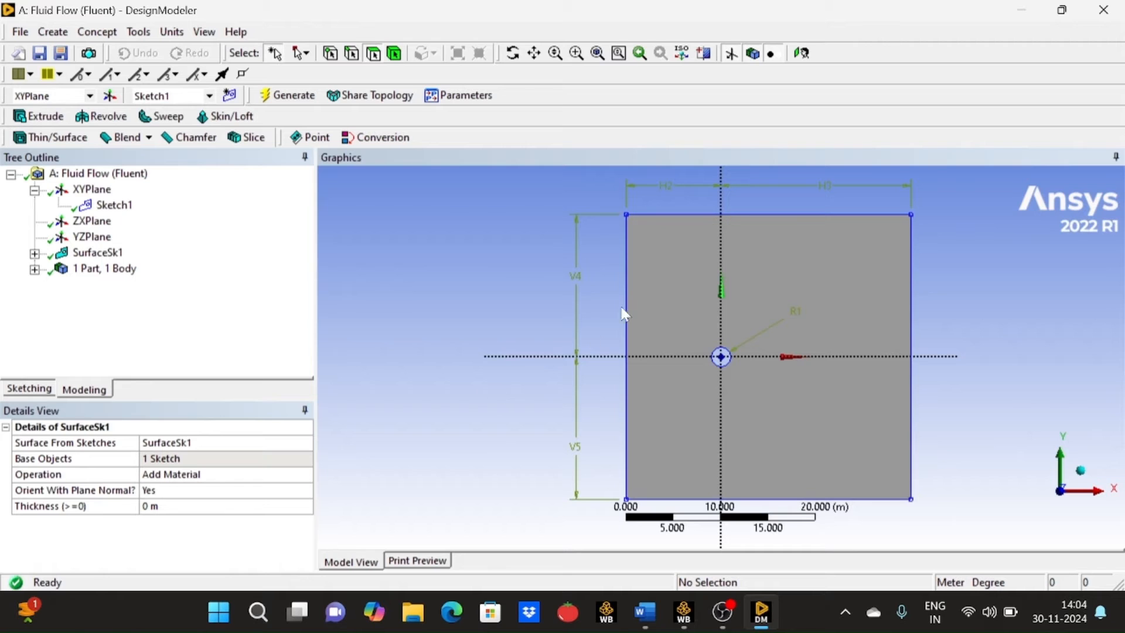
- Create a named selection called "inlet" from the surface's left vertical edge and generate it
scroll(740, 317, up, 5)
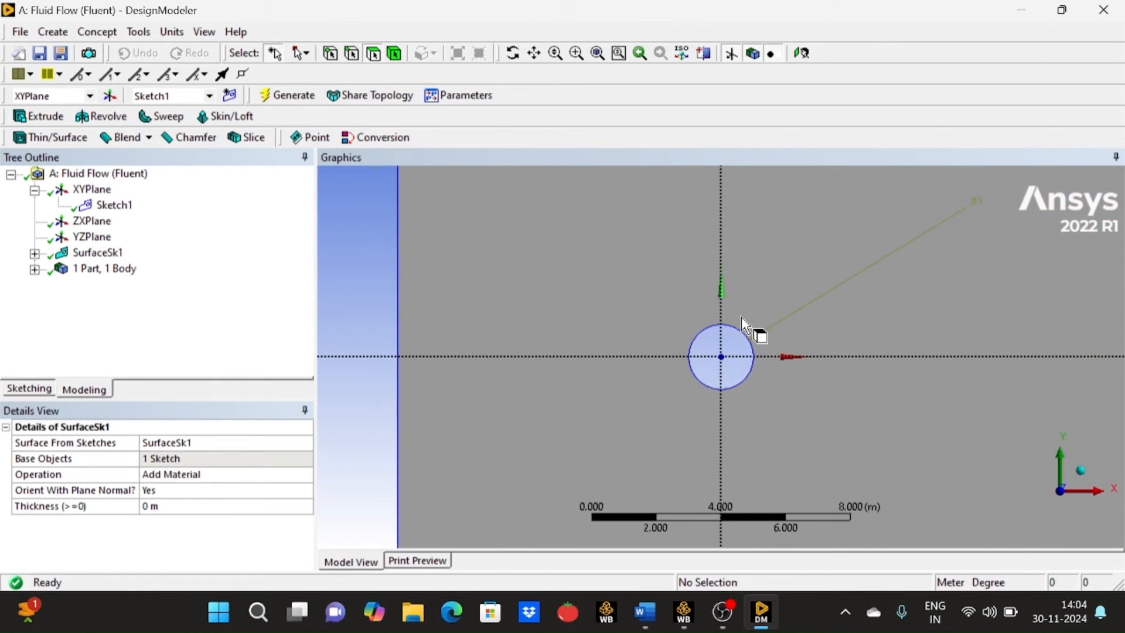
scroll(741, 316, down, 2)
scroll(740, 317, down, 3)
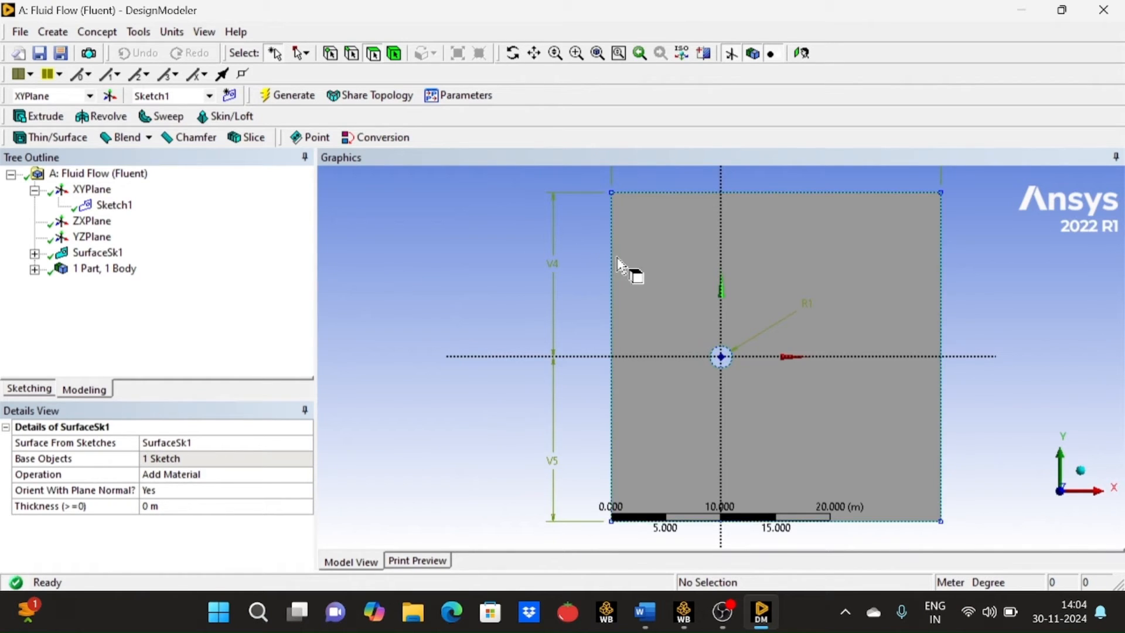
click(352, 54)
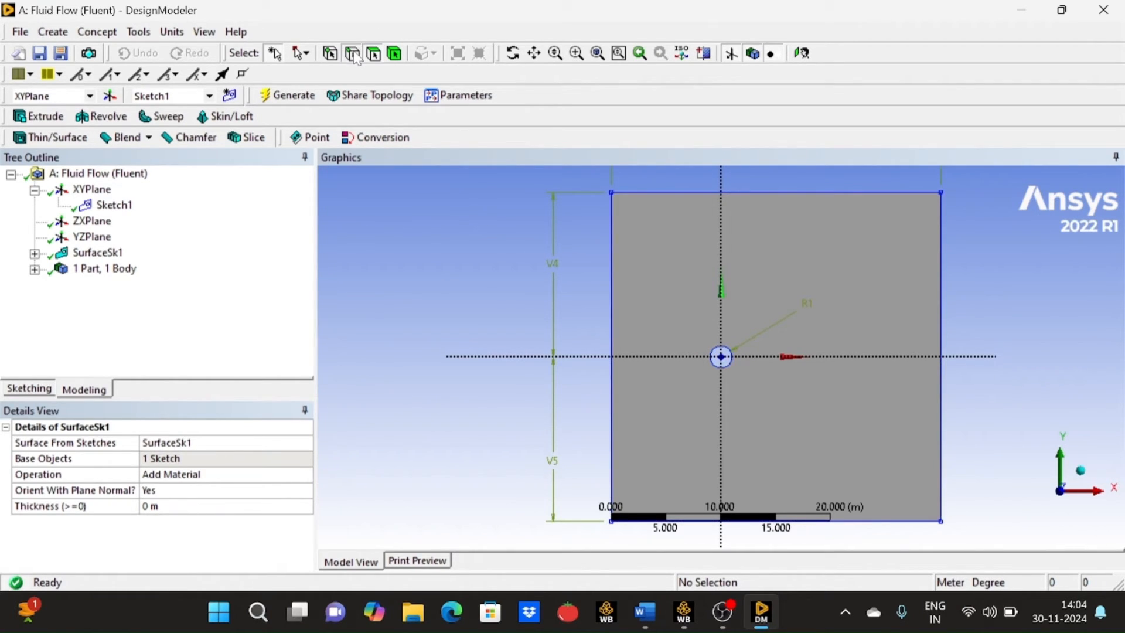
click(612, 293)
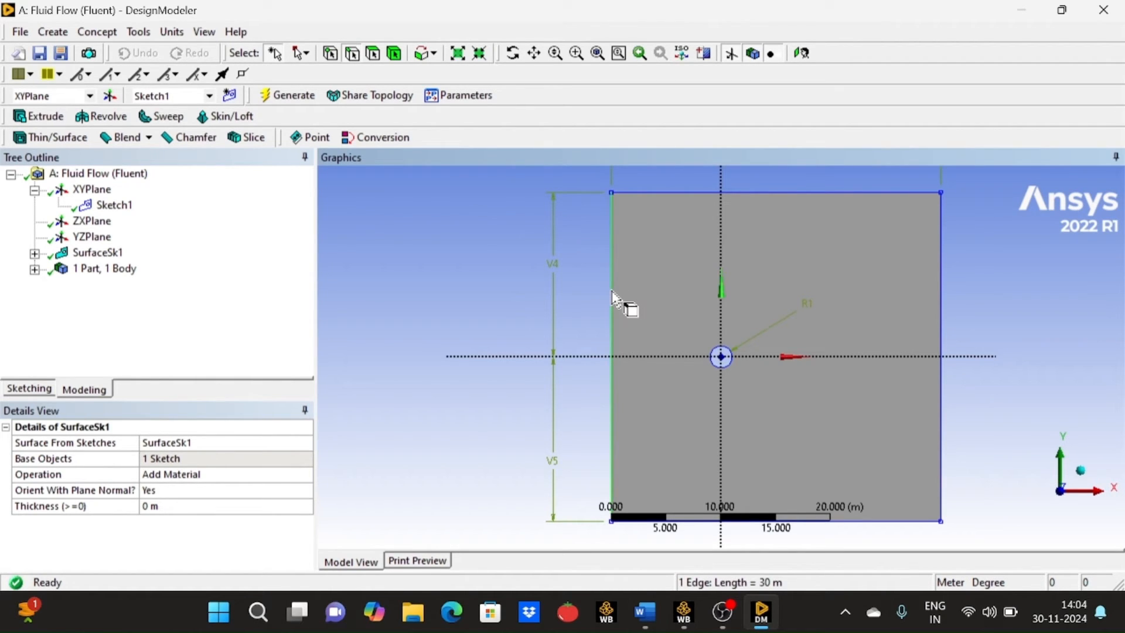
right_click(613, 295)
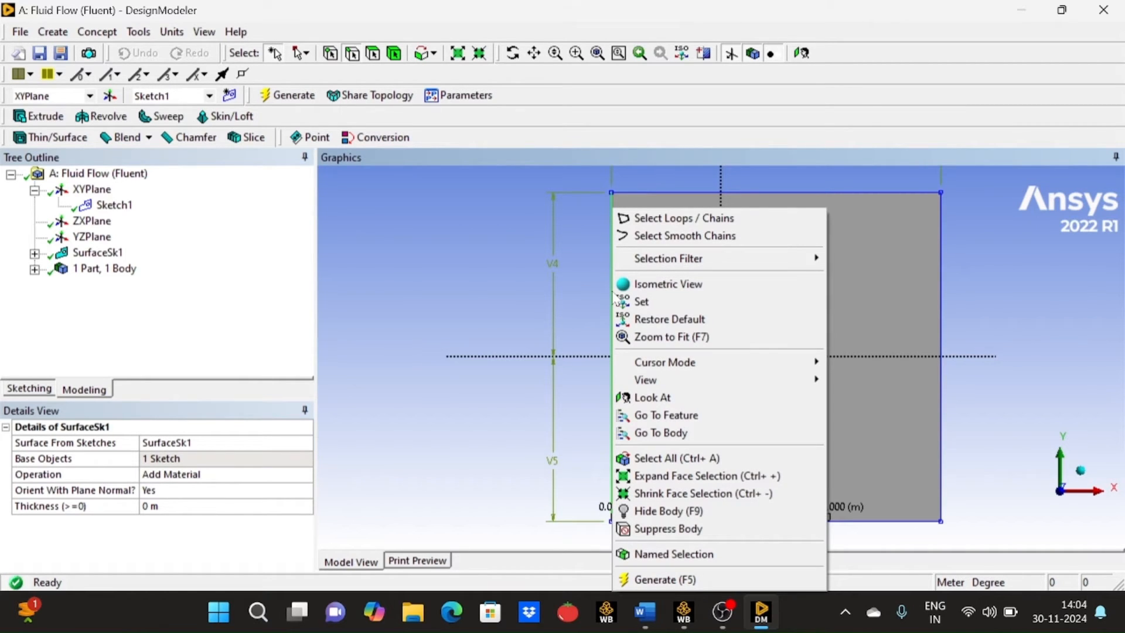
click(677, 552)
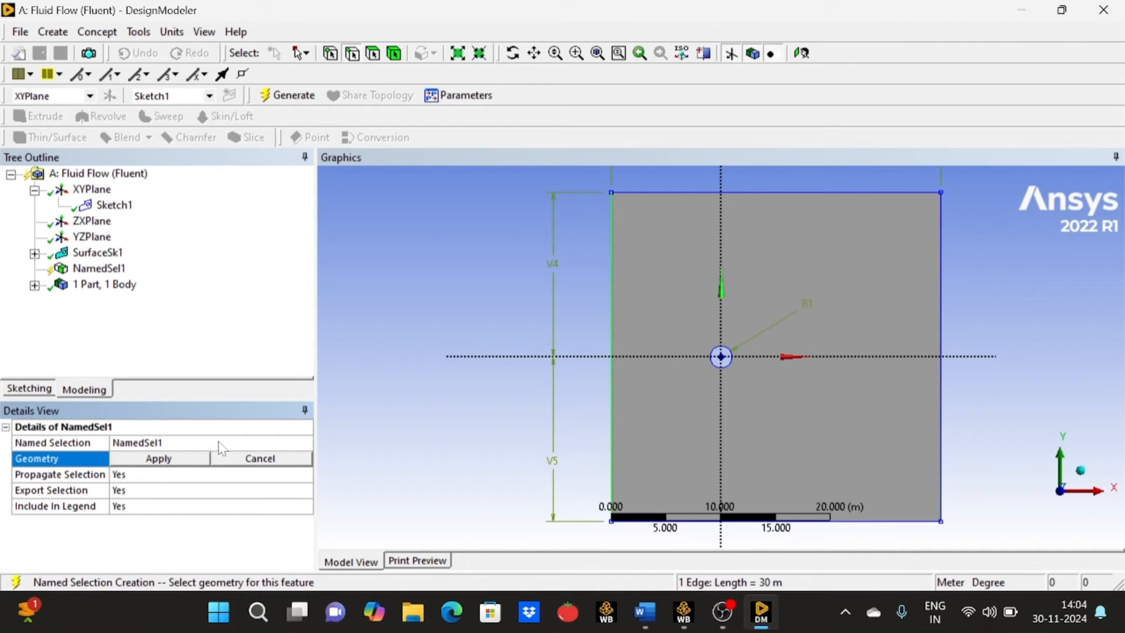
click(218, 443)
key(BackSpace)
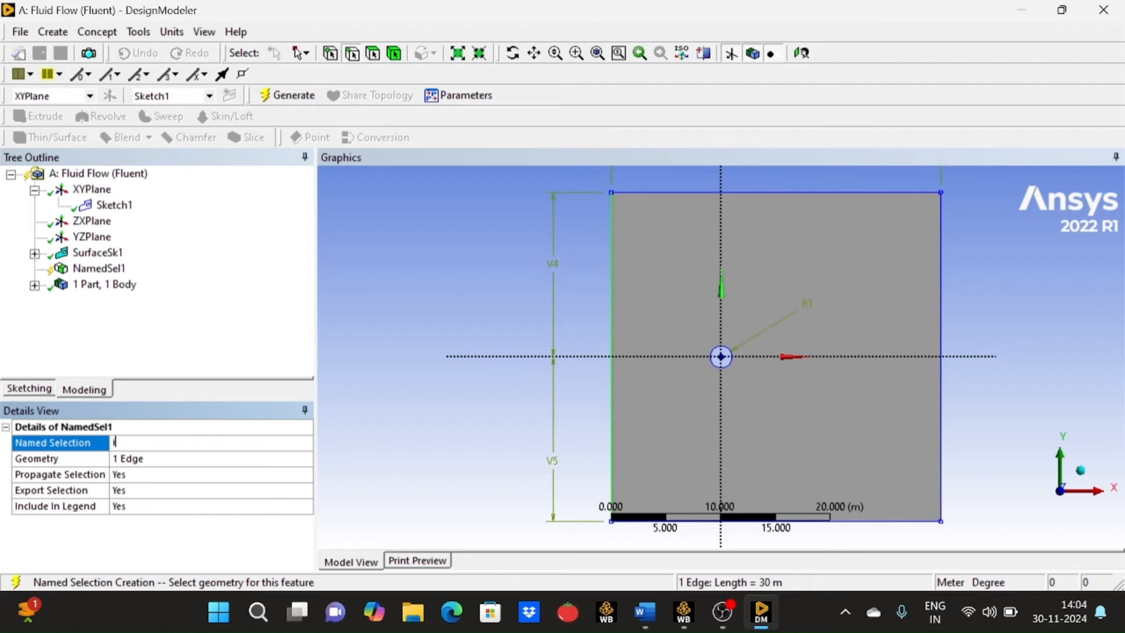
key(Return)
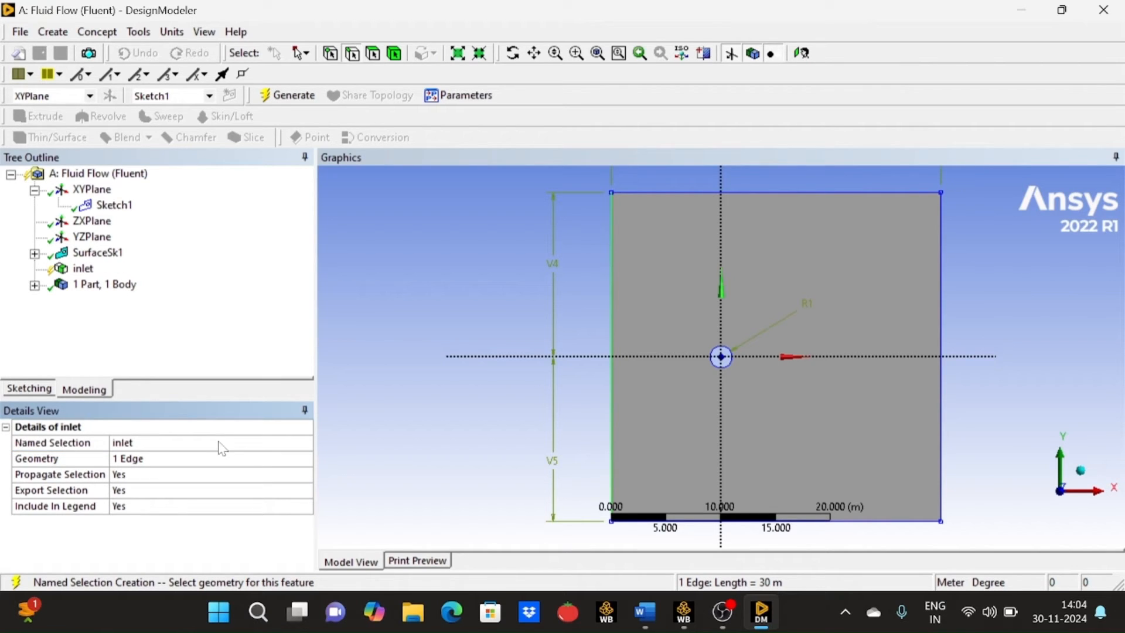
click(302, 104)
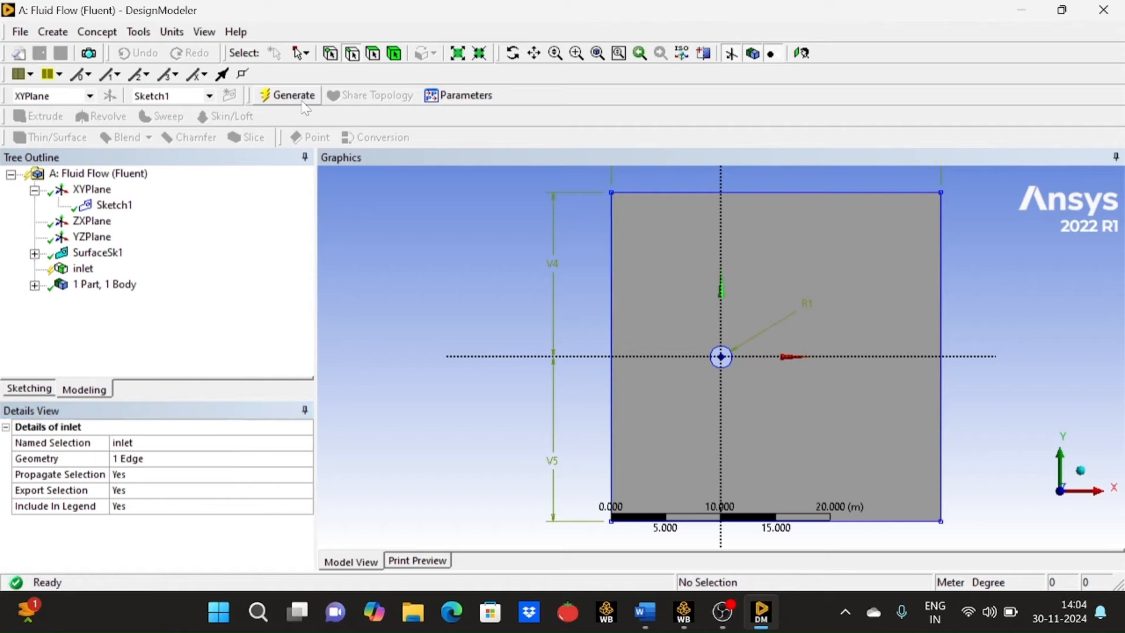
- Create a named selection called "outlet" from the surface's right vertical edge and generate it
click(941, 299)
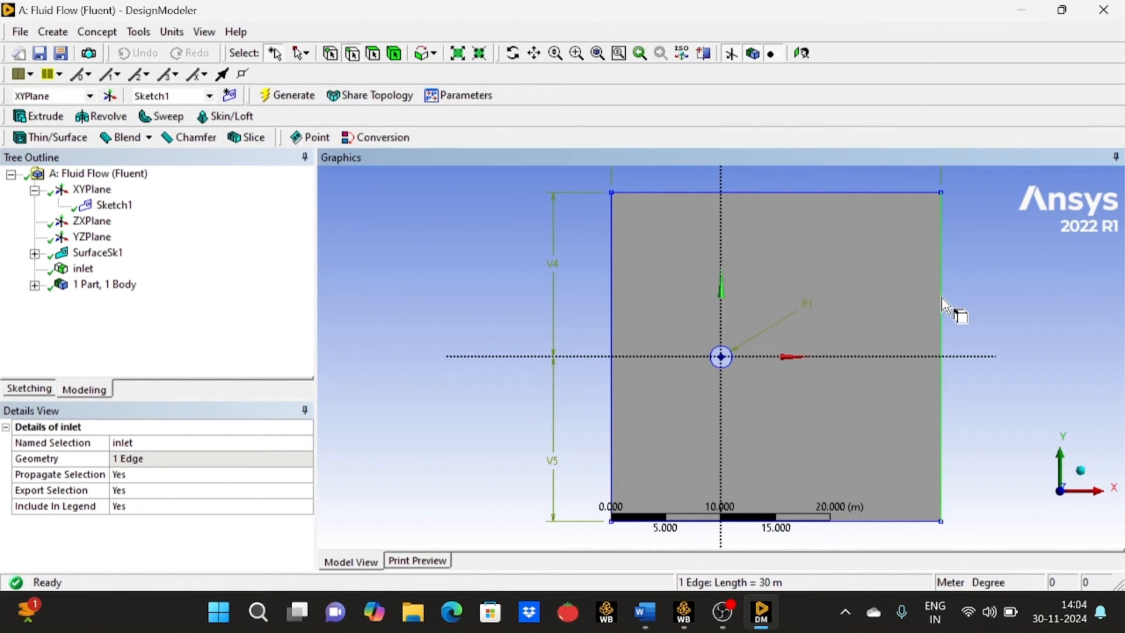
right_click(941, 299)
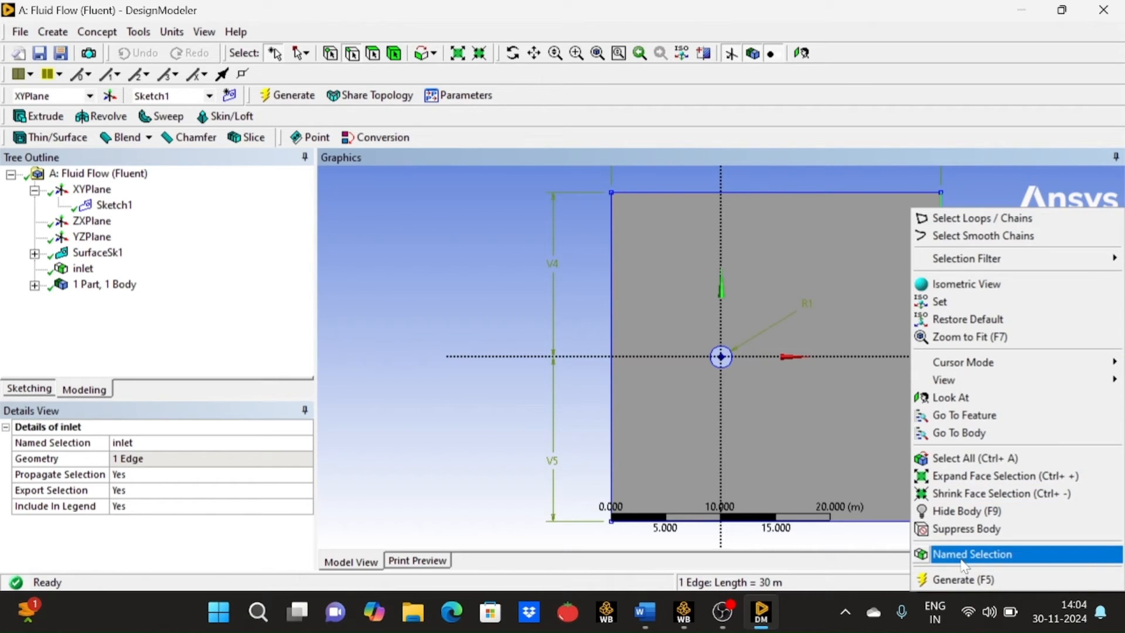
click(965, 556)
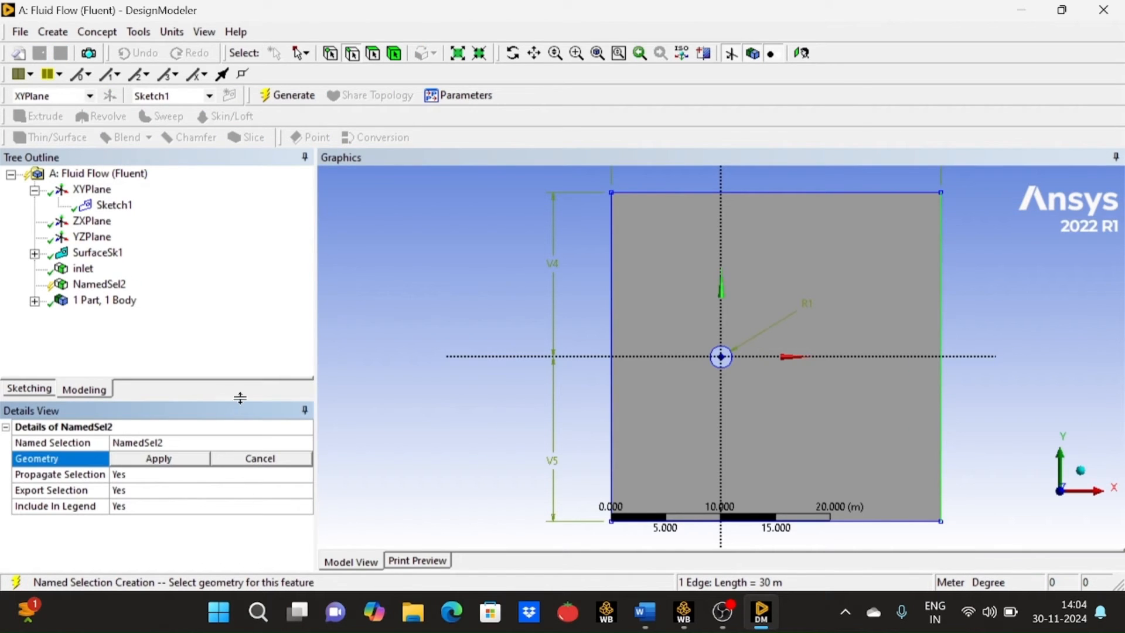
click(241, 445)
key(BackSpace)
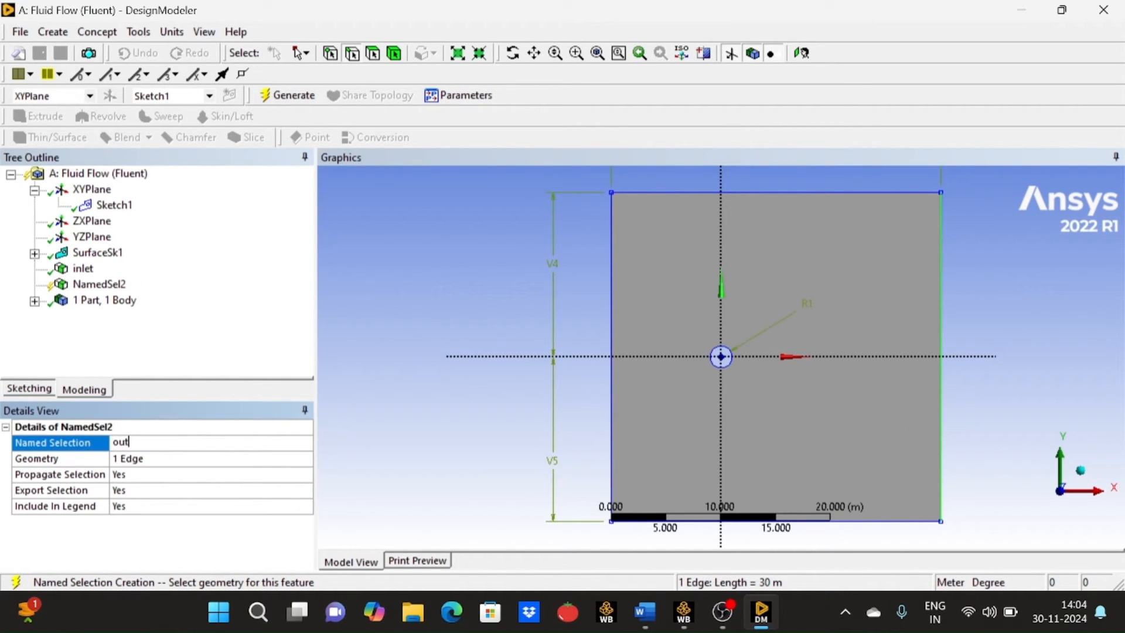
text(outlet)
click(279, 97)
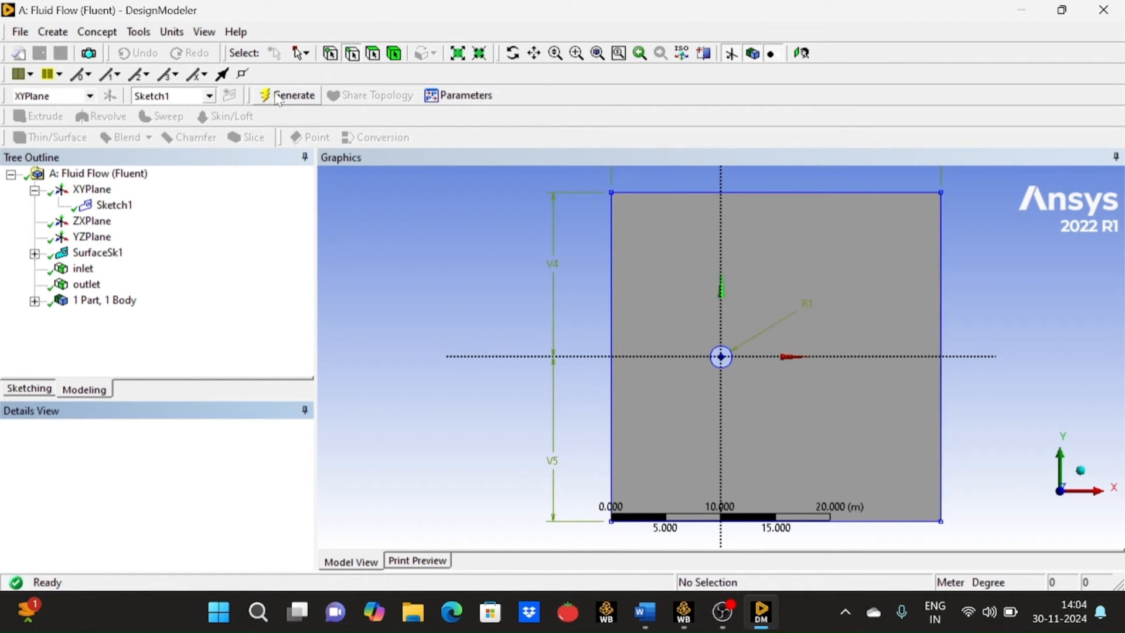
- Create a named selection called "walls" from the rectangle's upper and lower horizontal edges and generate it
click(792, 191)
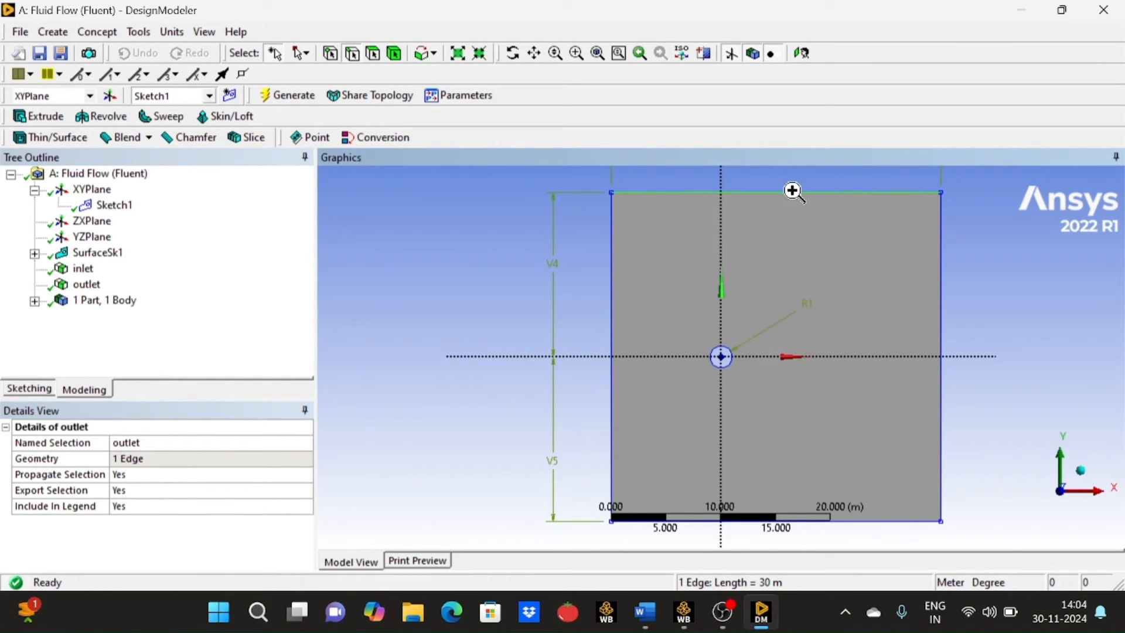
right_click(792, 191)
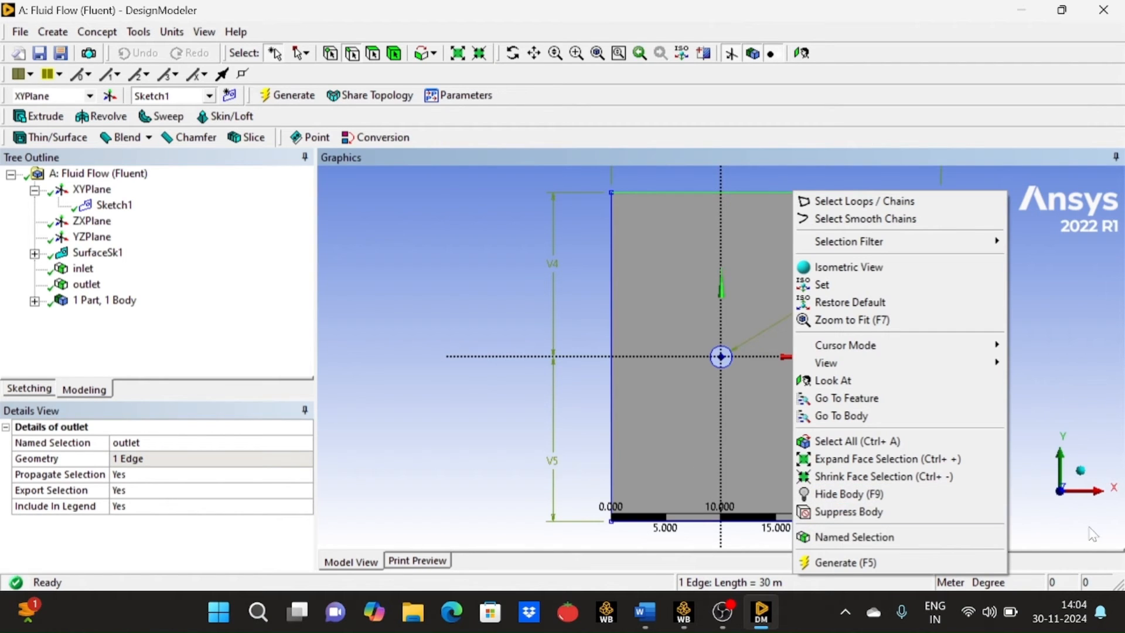
click(1062, 525)
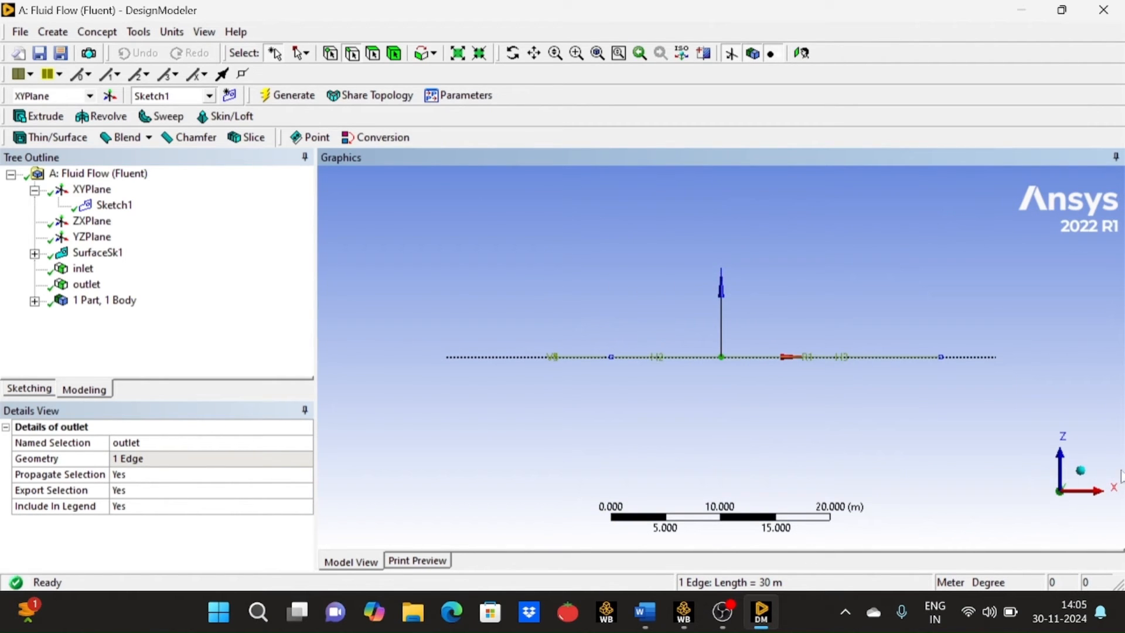
click(1082, 472)
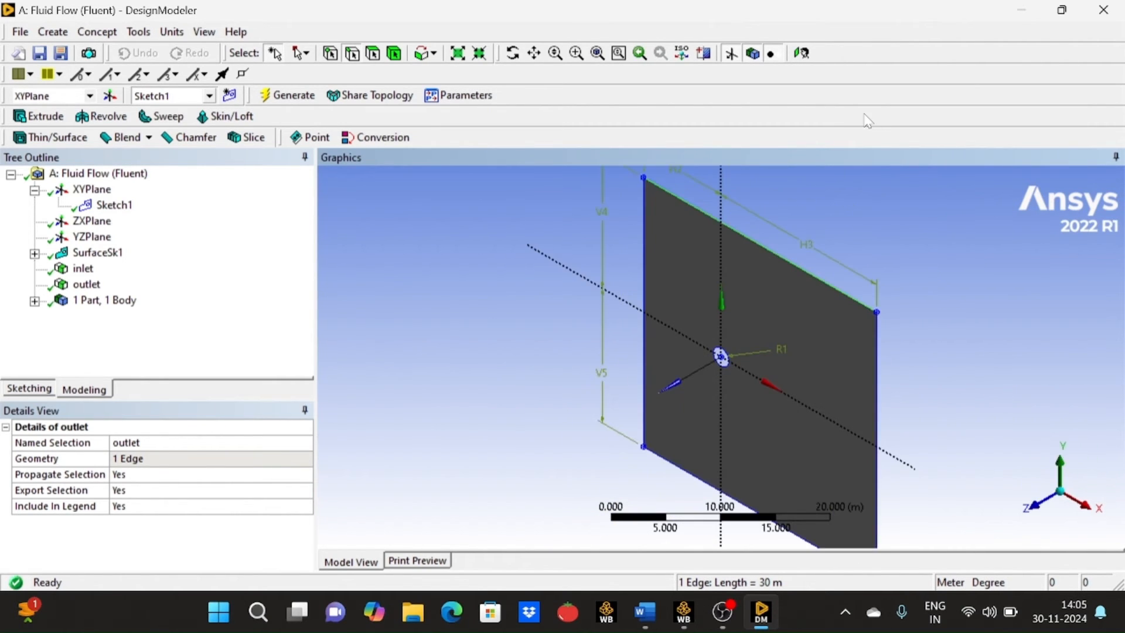
click(801, 54)
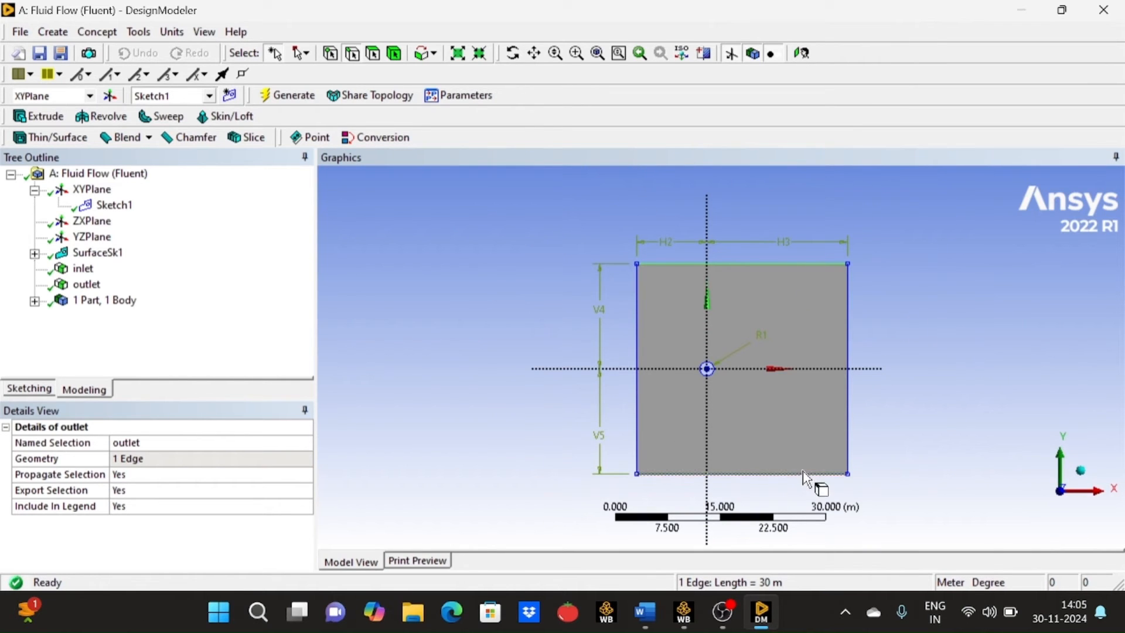
ctrl+click(802, 475)
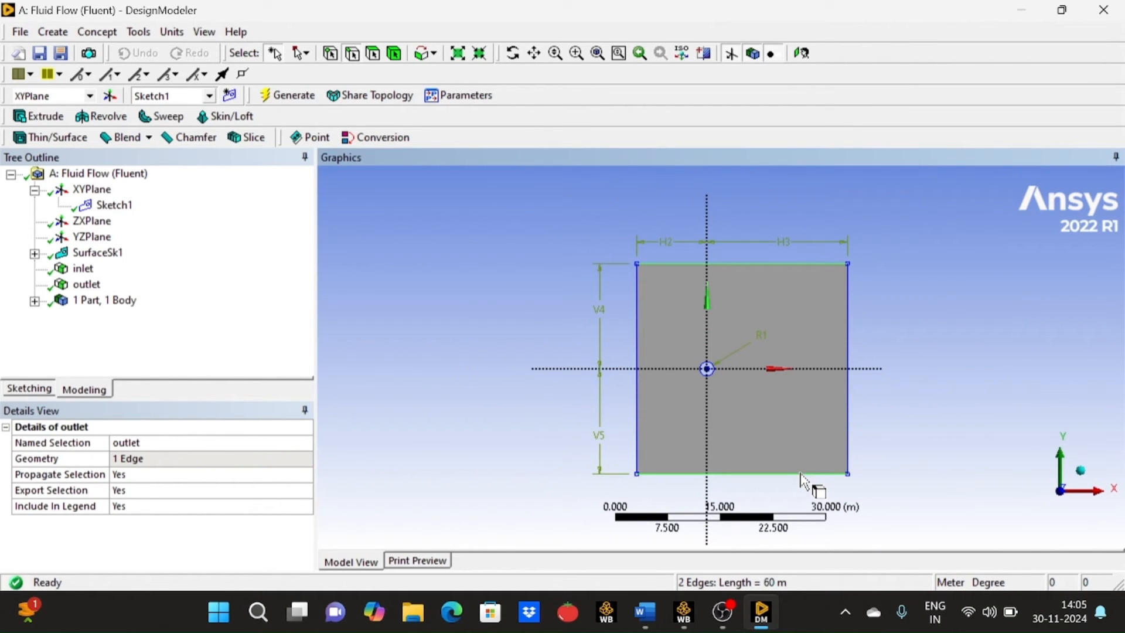
right_click(803, 480)
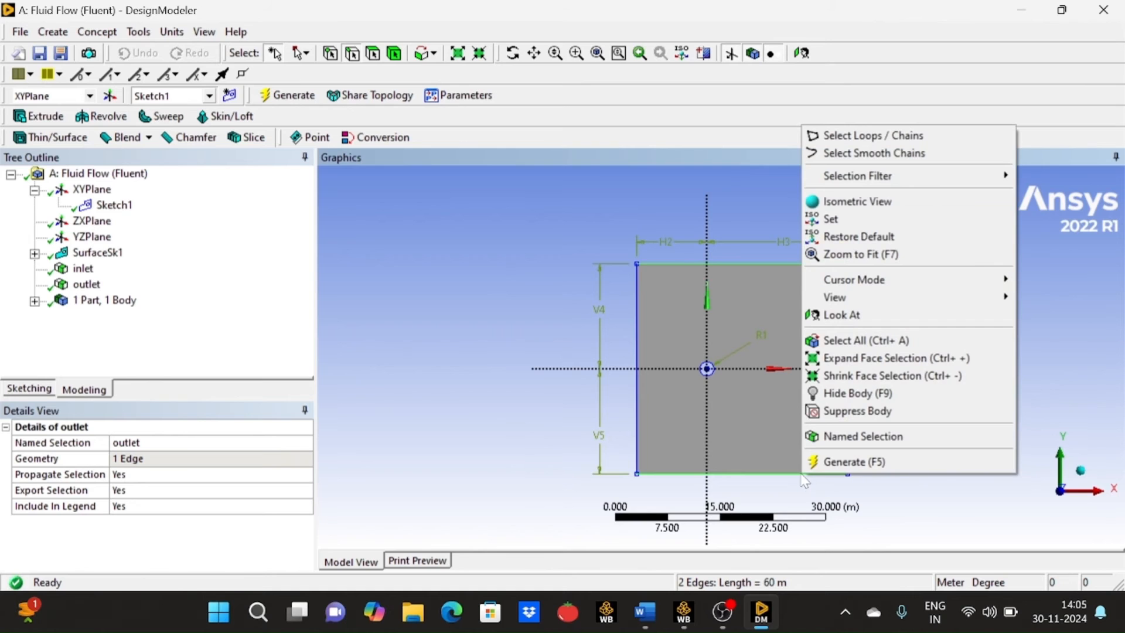
click(820, 436)
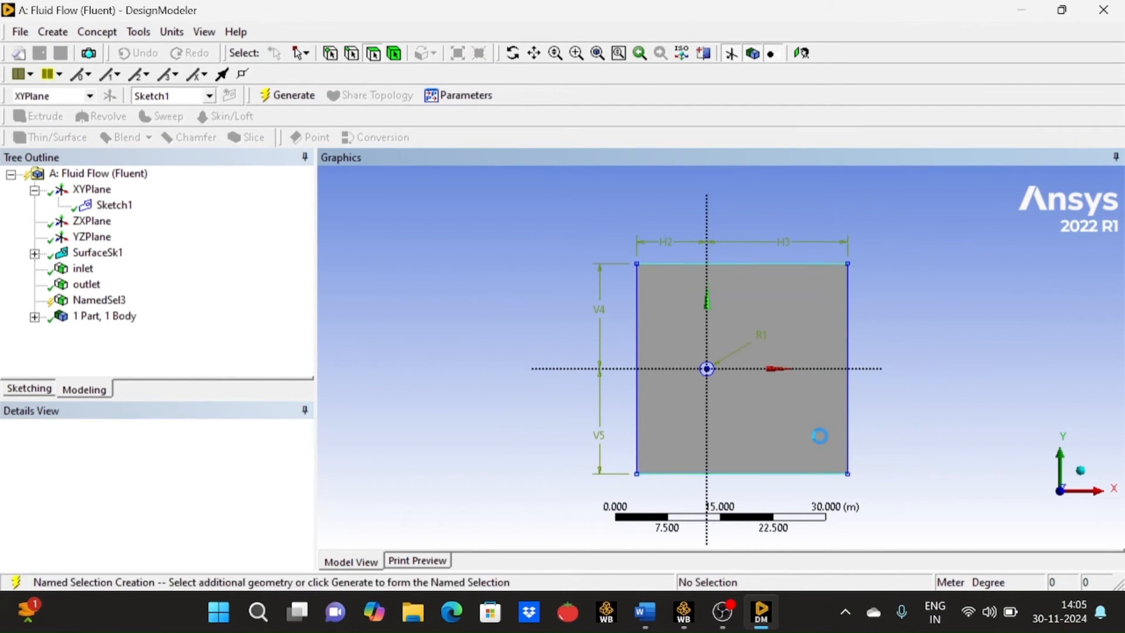
click(199, 459)
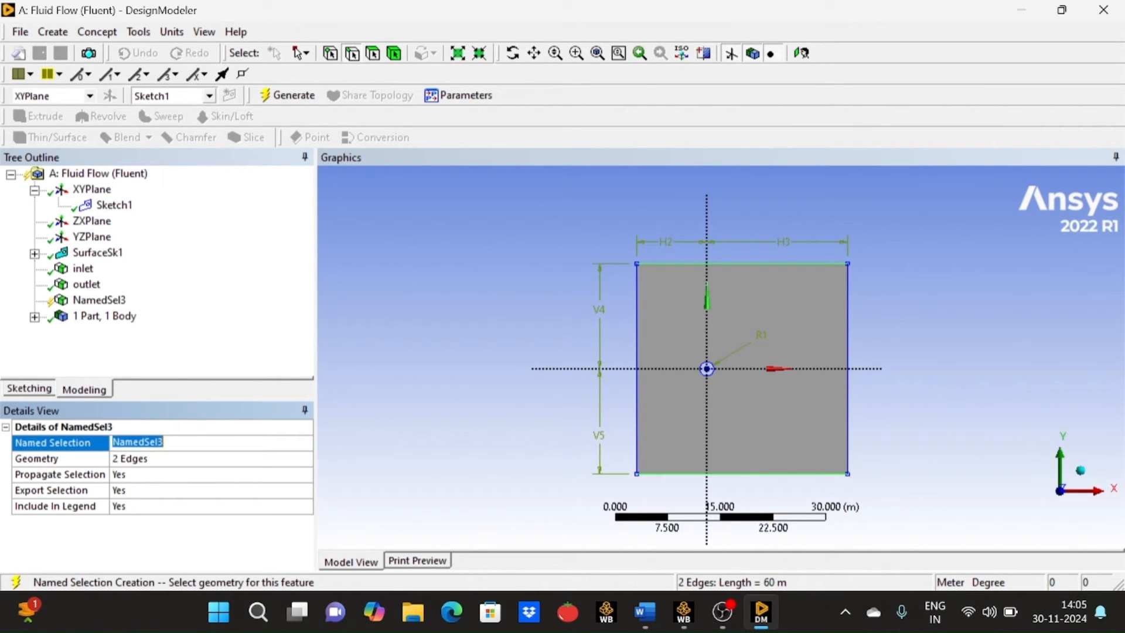
key(BackSpace)
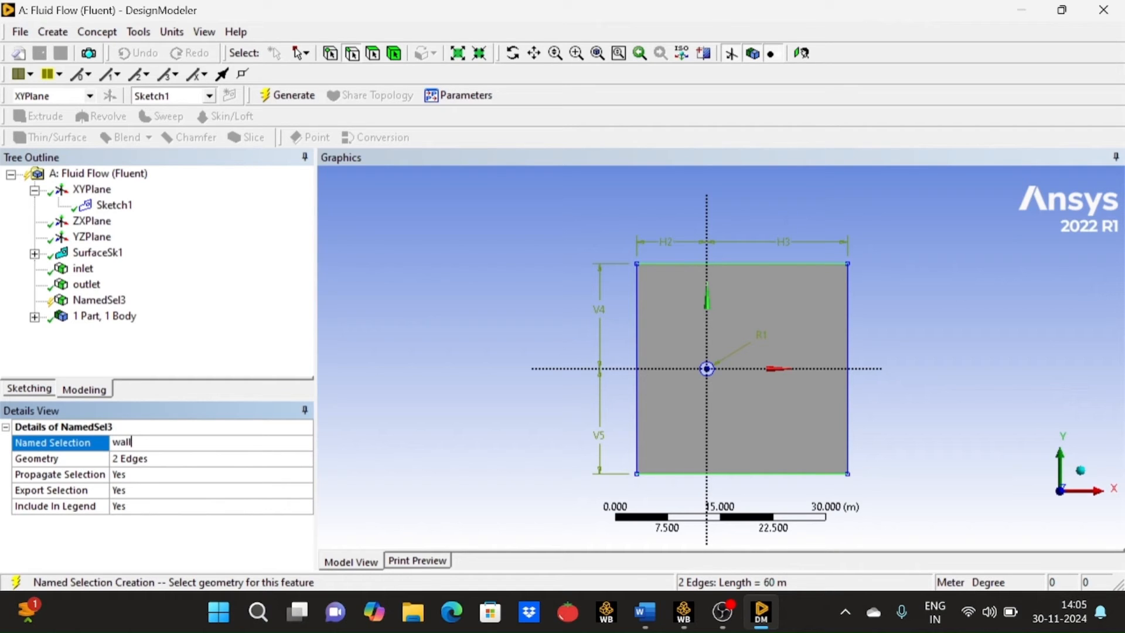
click(280, 97)
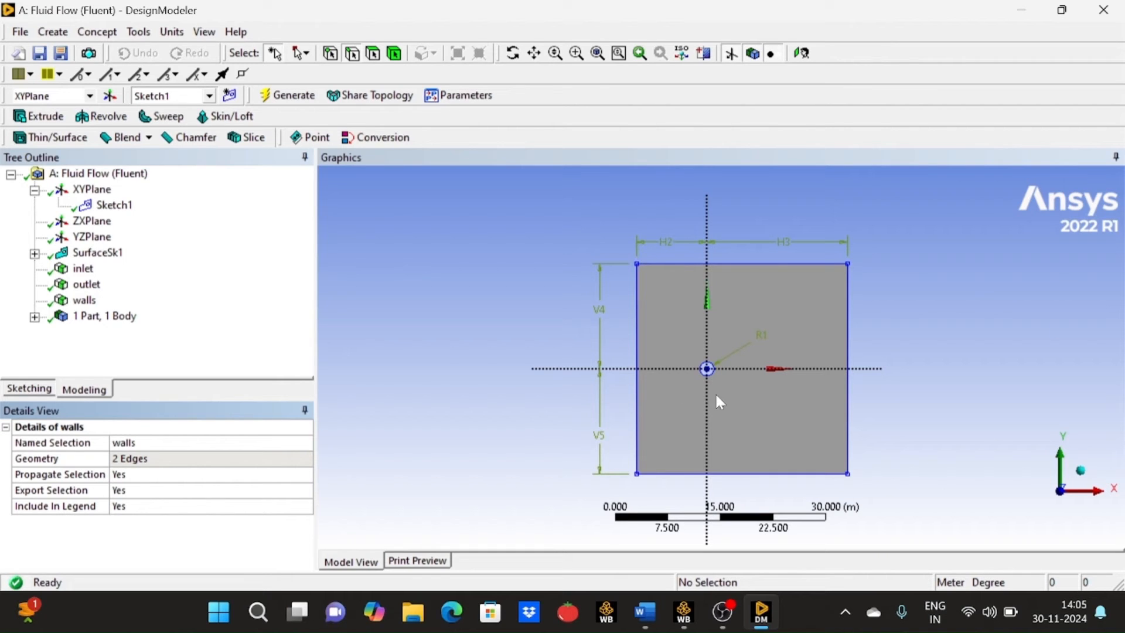
- Create a named selection called "cylinder" from the circular edge of the hole and generate it
scroll(704, 369, up, 2)
scroll(704, 369, up, 3)
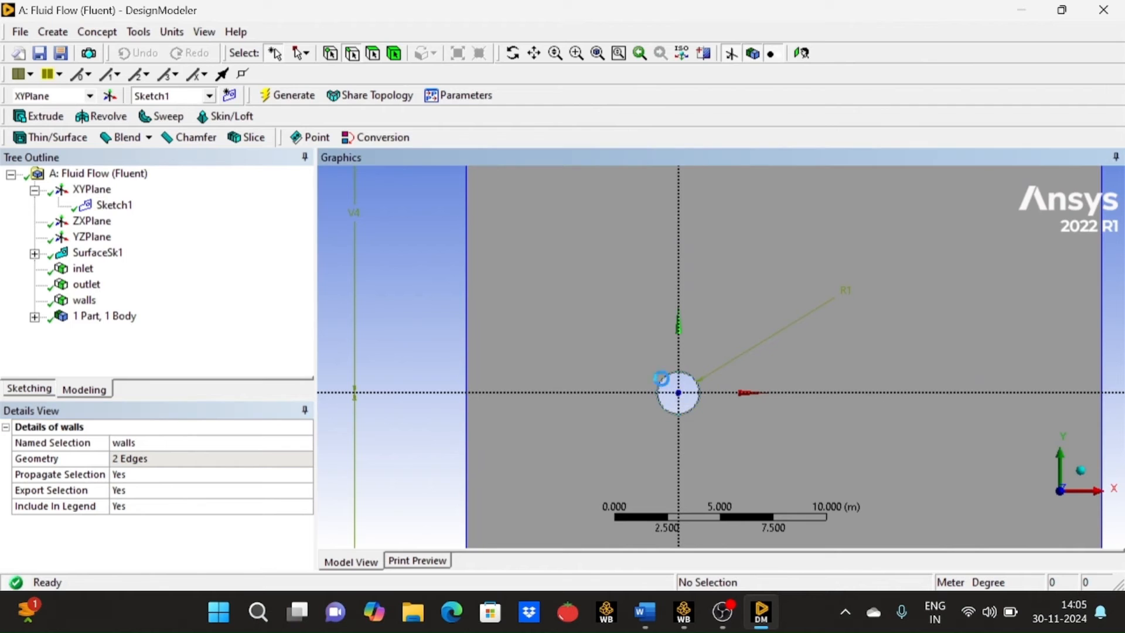
click(664, 387)
right_click(664, 387)
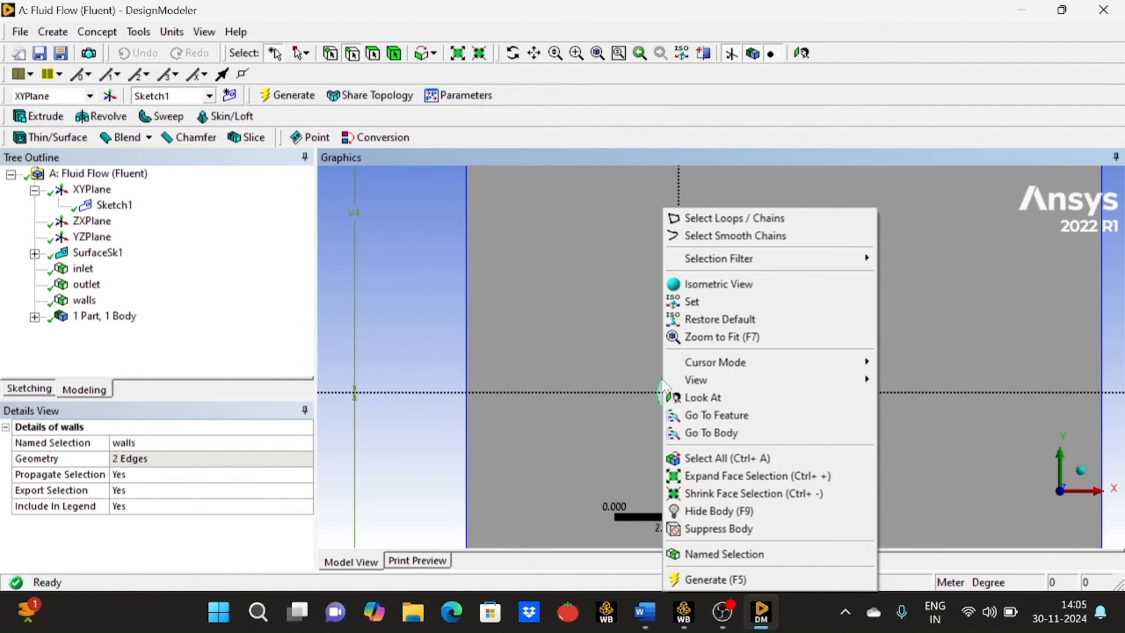
click(712, 554)
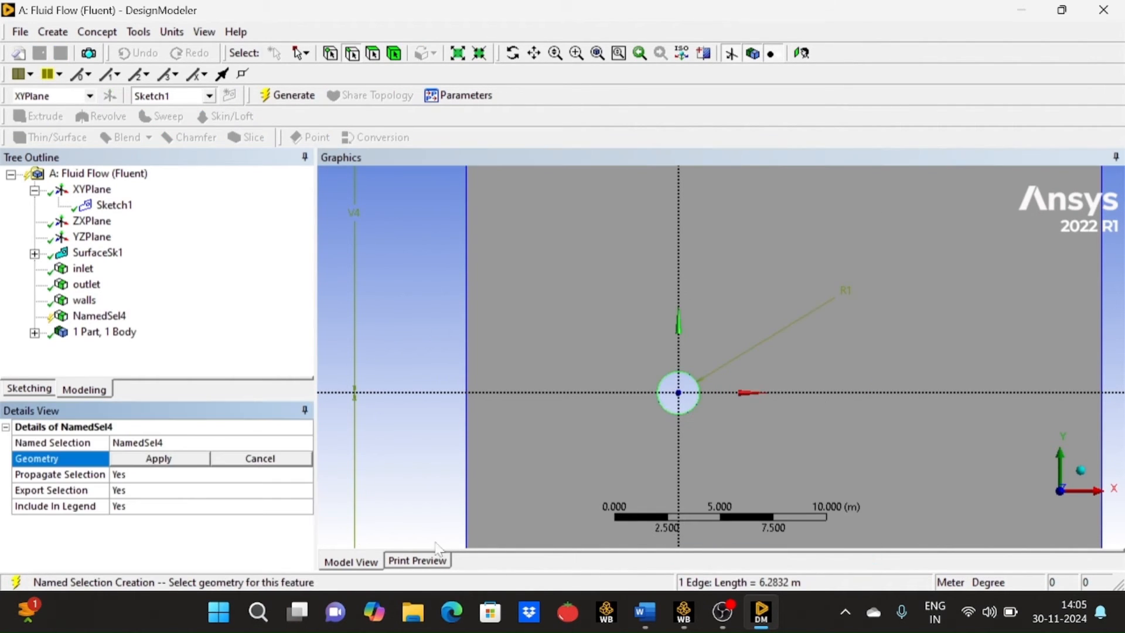
click(255, 443)
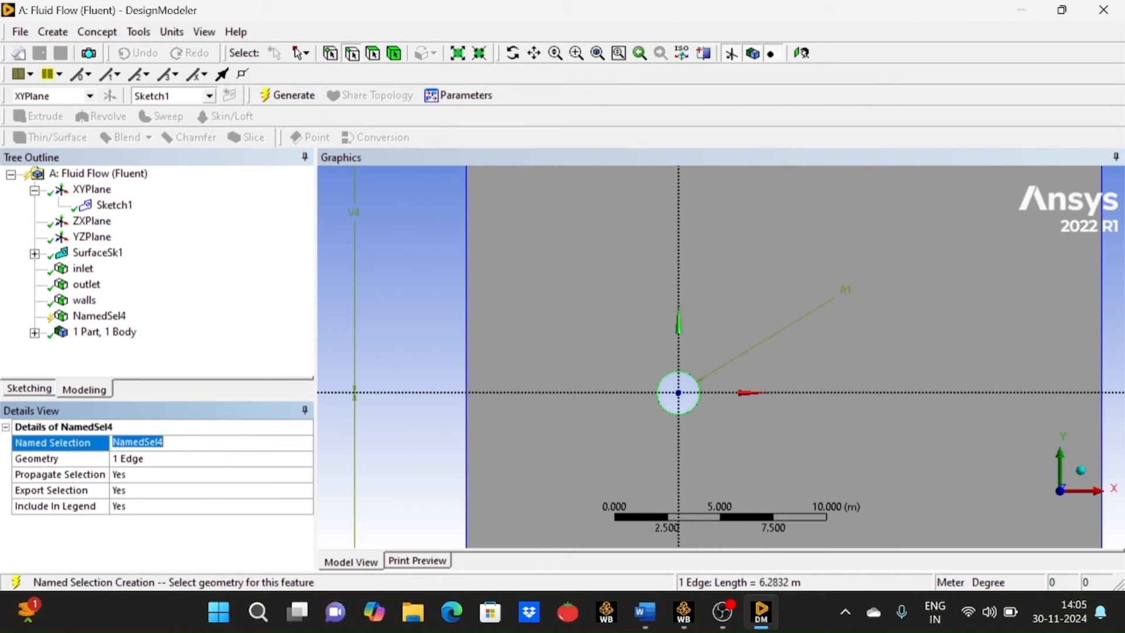
key(BackSpace)
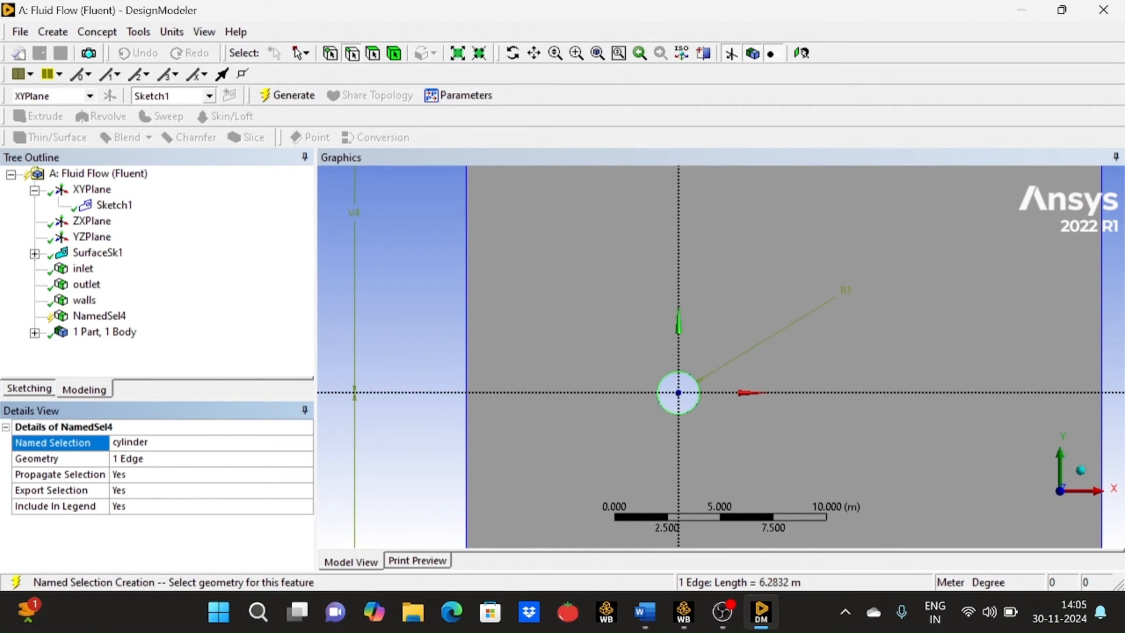
click(291, 95)
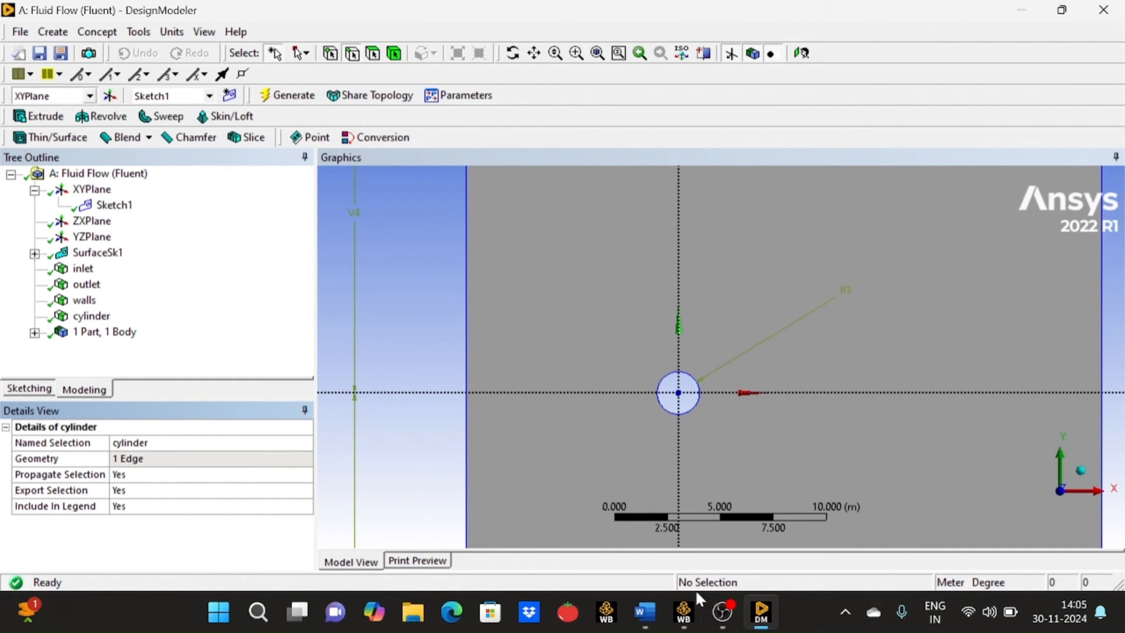
- Switch to the "ansys tutorials" Word document and review the geometry, boundaries and meshing specifications for the flow over a circular cylinder
click(659, 617)
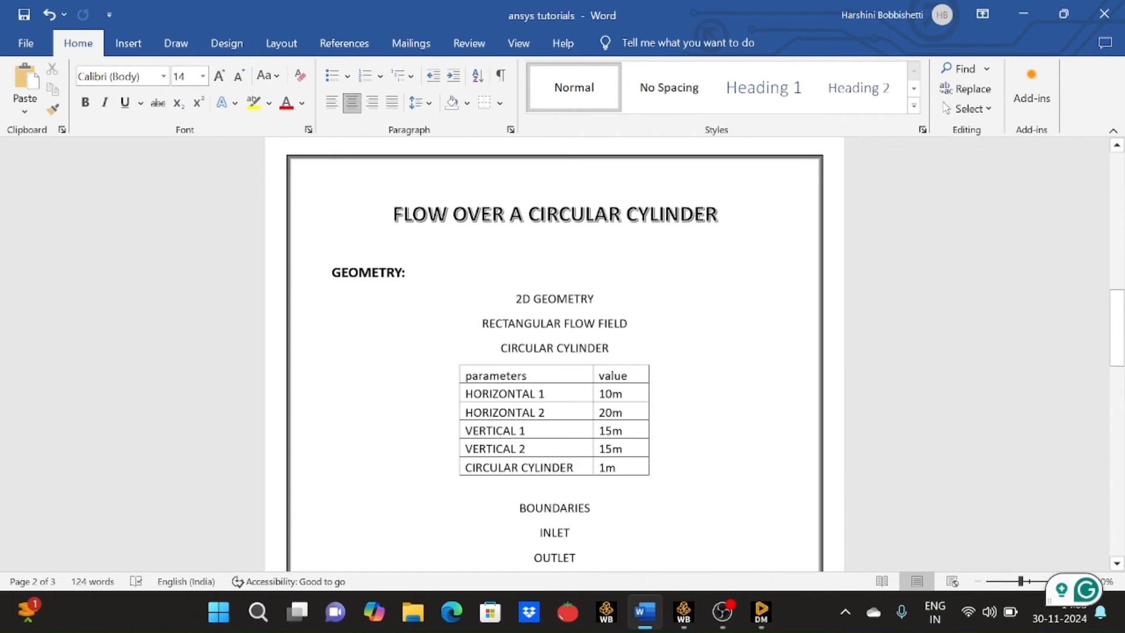
drag(482, 323, 501, 349)
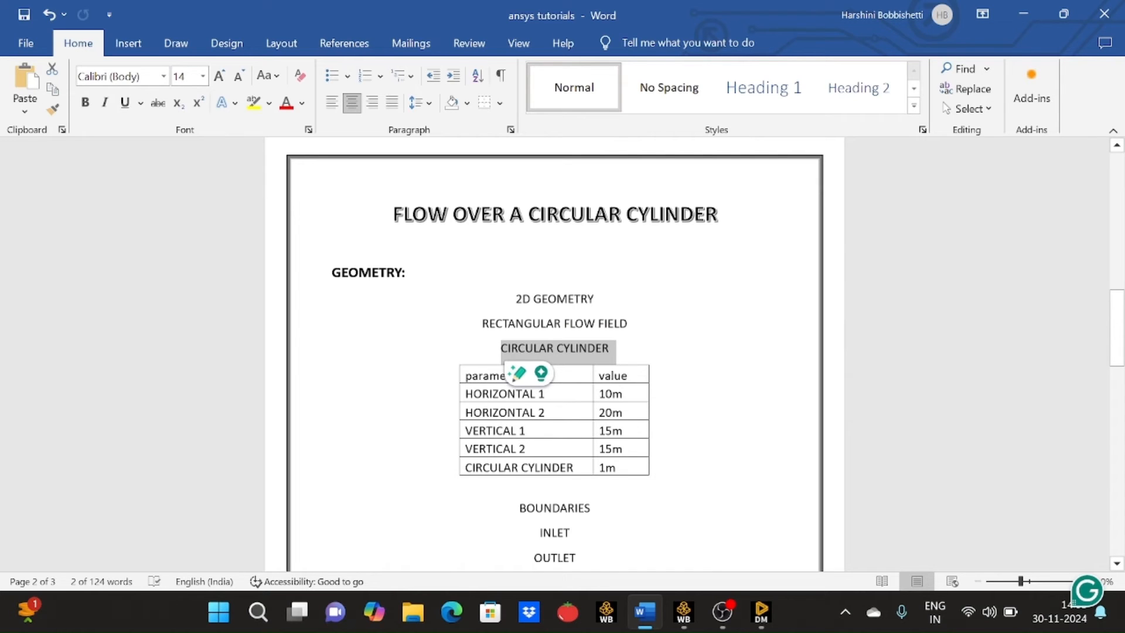
scroll(554, 352, down, 3)
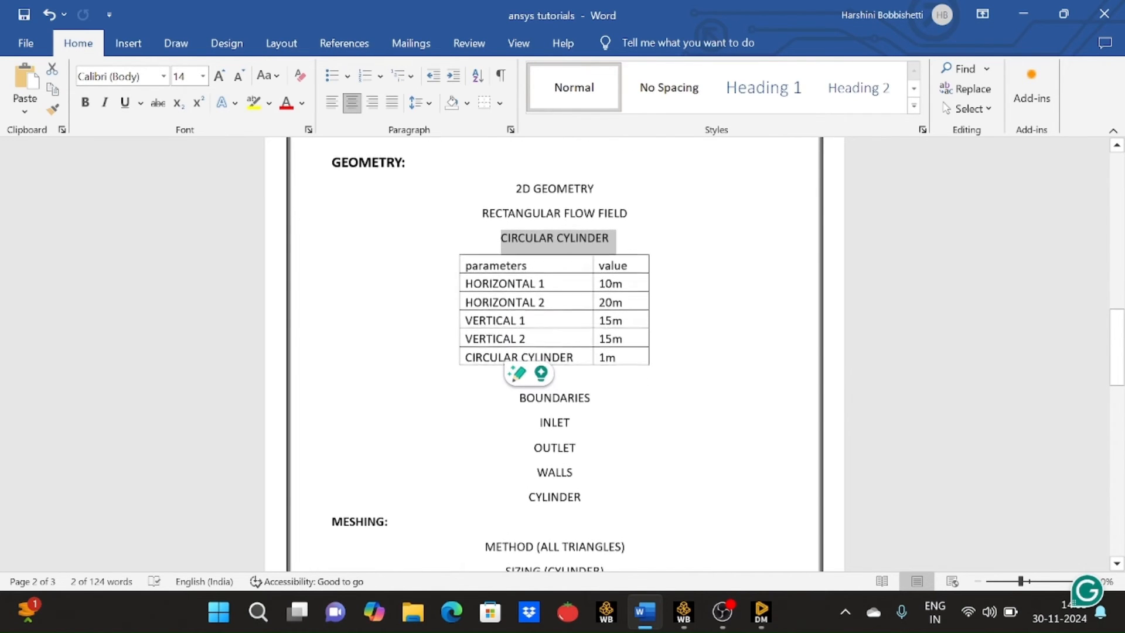
drag(520, 398, 586, 499)
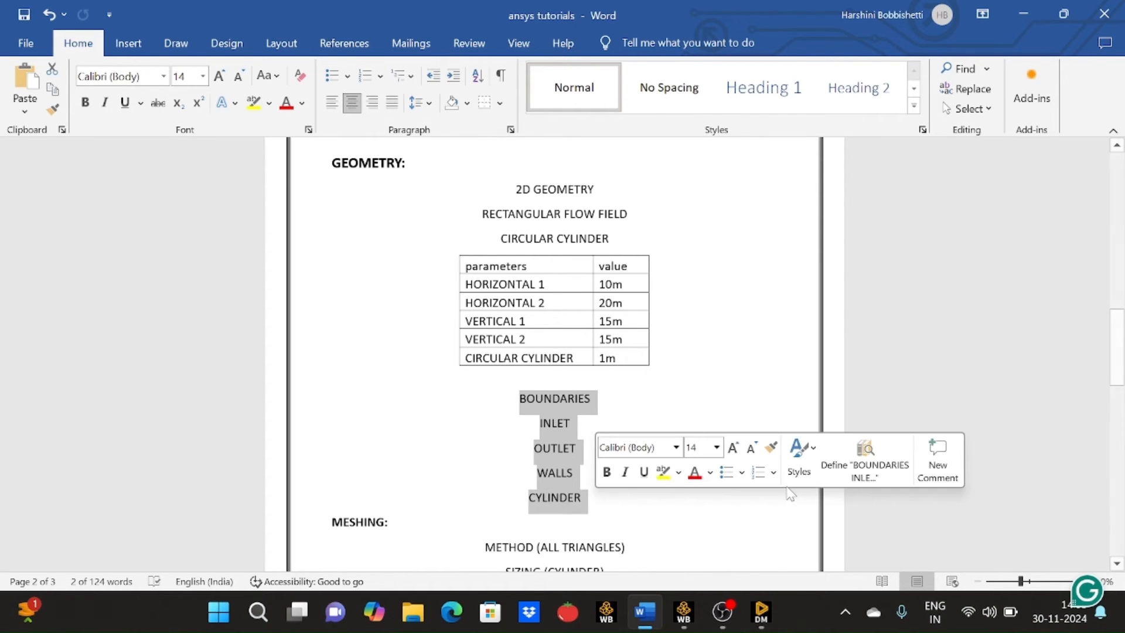
click(715, 546)
scroll(665, 435, down, 4)
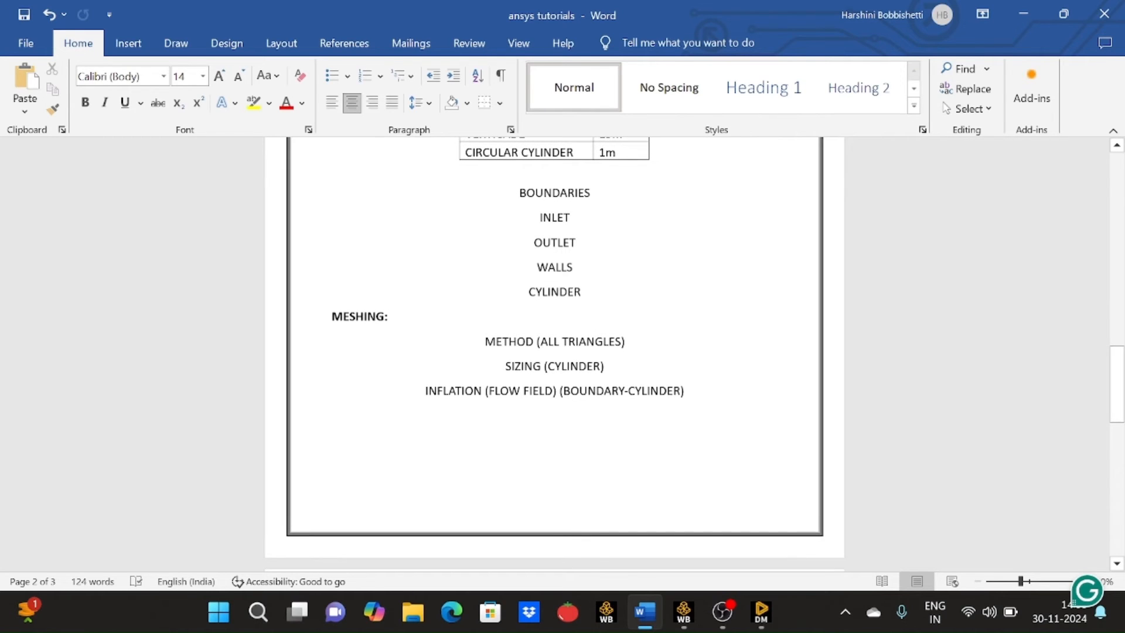
drag(332, 316, 680, 391)
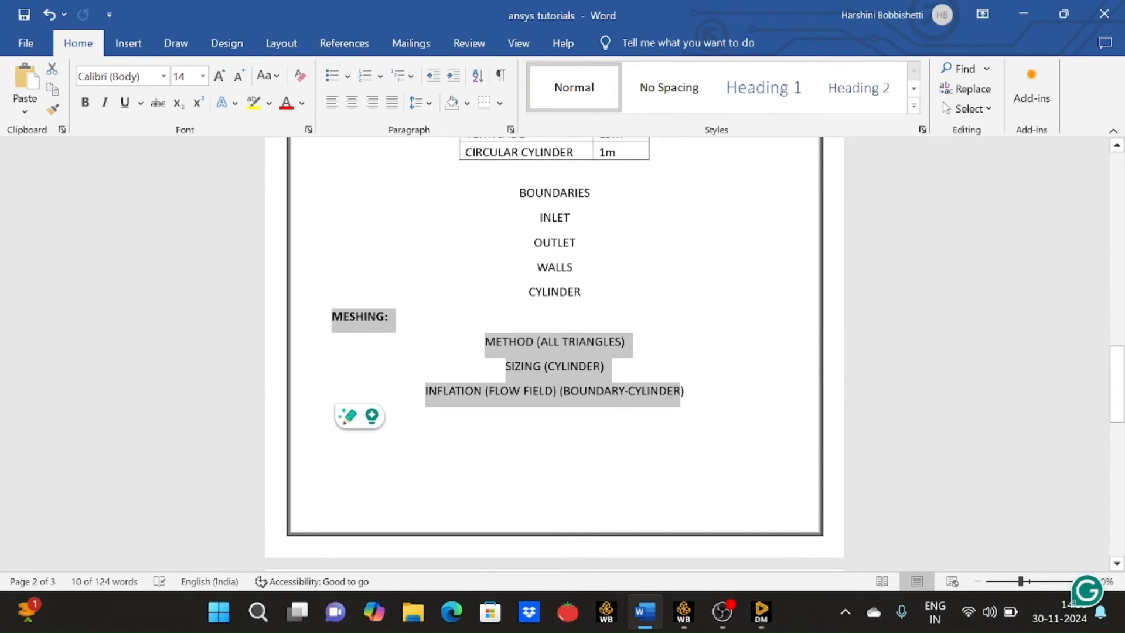
click(554, 437)
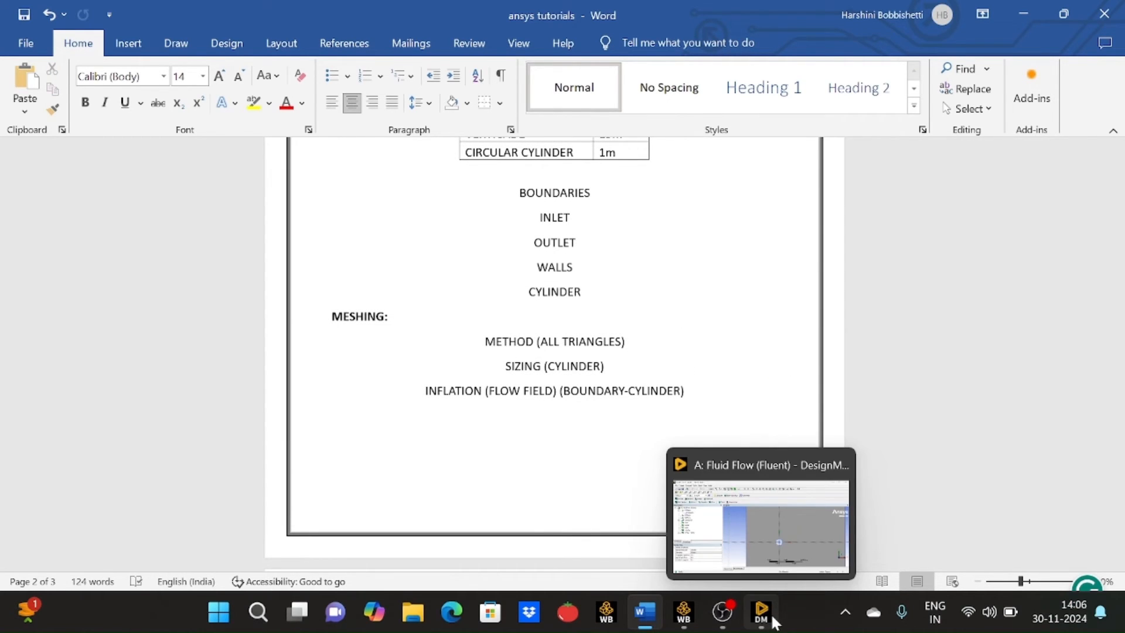
- Leave DesignModeler, switch to Workbench and open the Mesh cell of the Fluid Flow (Fluent) system for editing
click(774, 621)
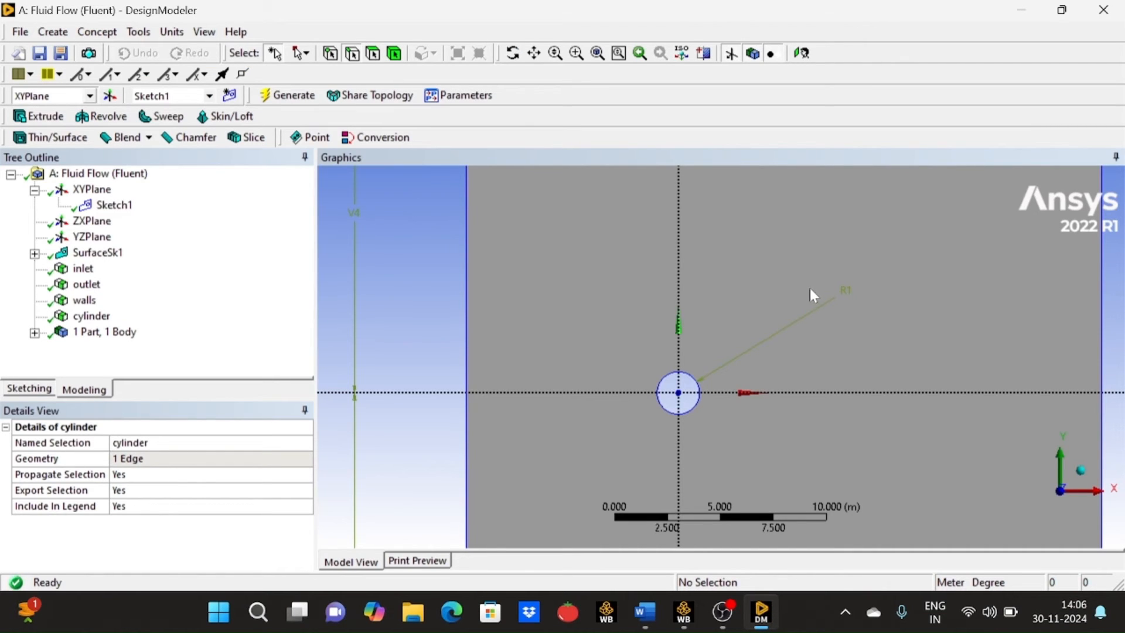
scroll(812, 290, down, 3)
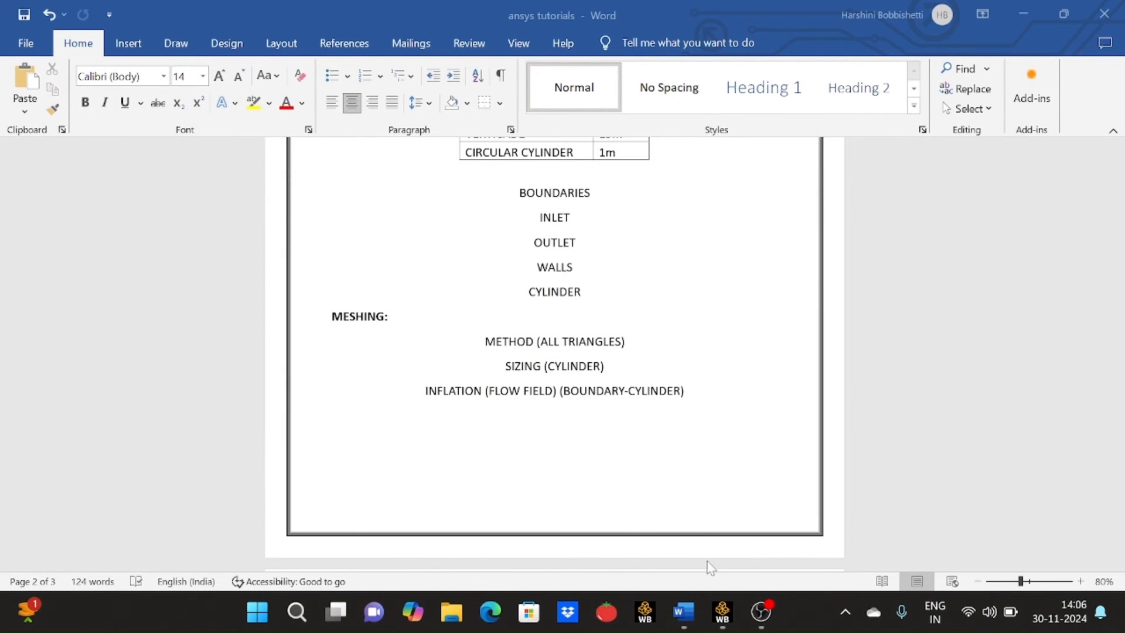
click(722, 612)
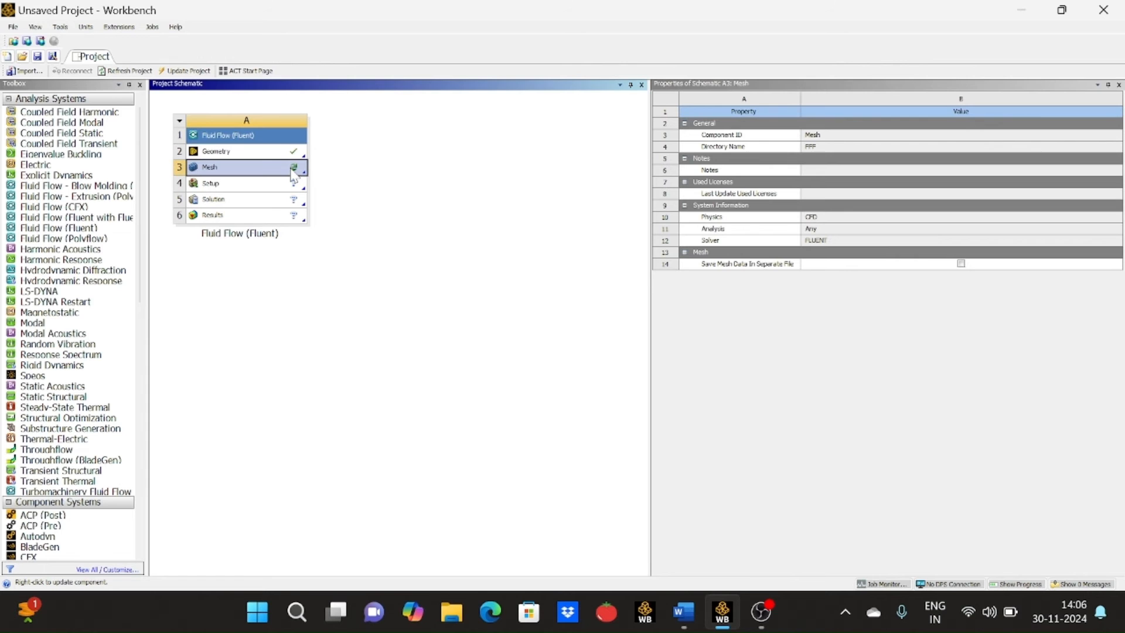
right_click(293, 176)
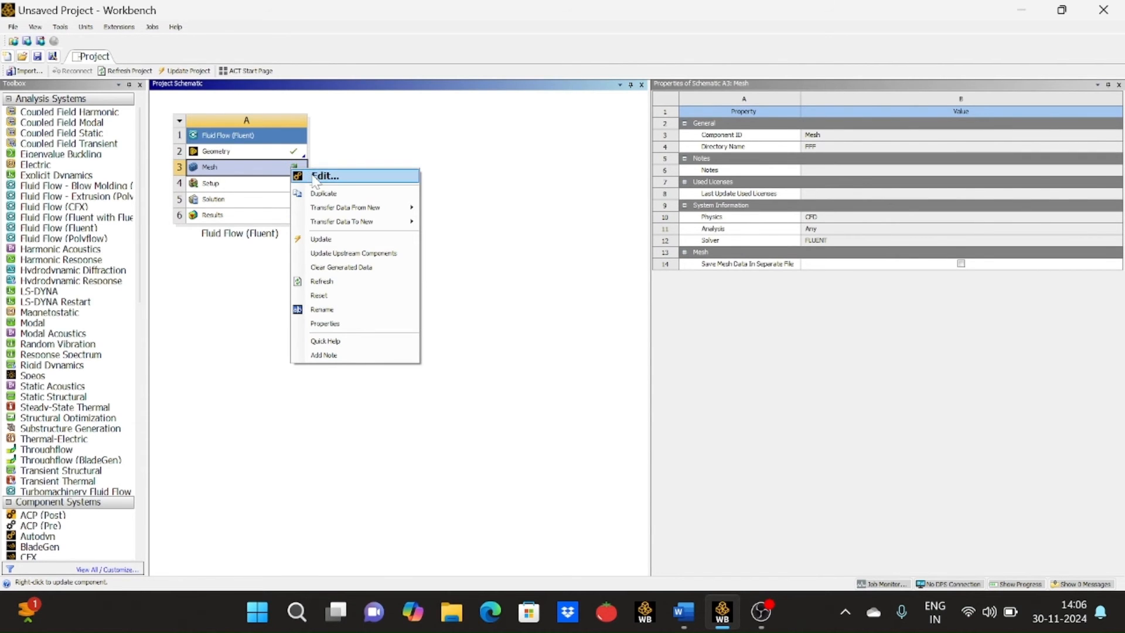
click(312, 175)
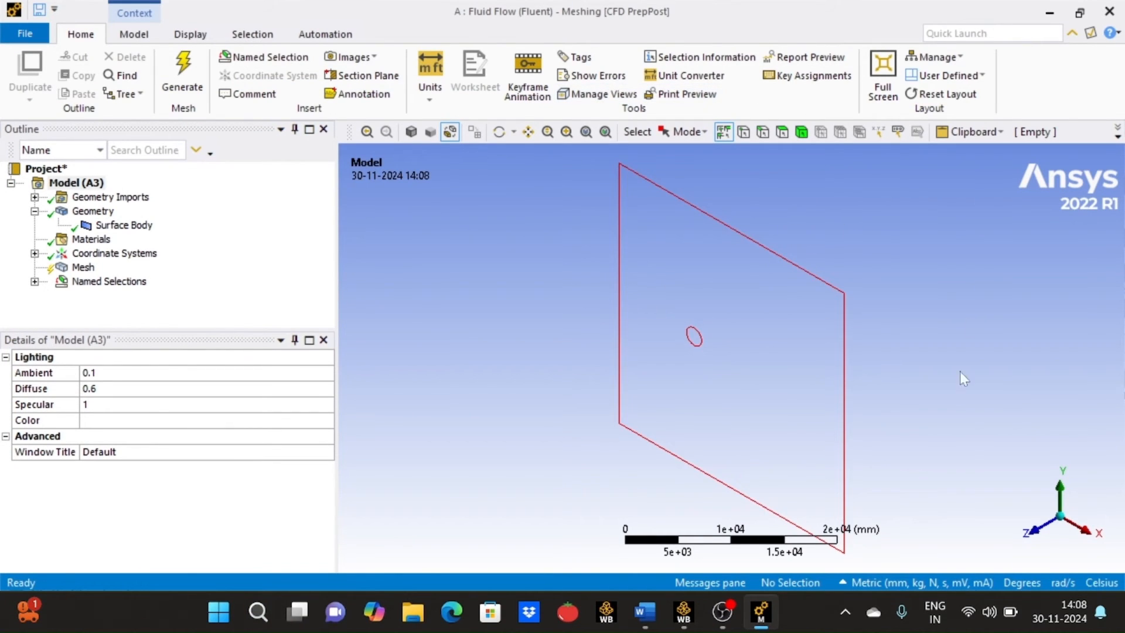
- Orient the model to face the XY plane and display the surface shaded instead of as wireframe
click(1032, 531)
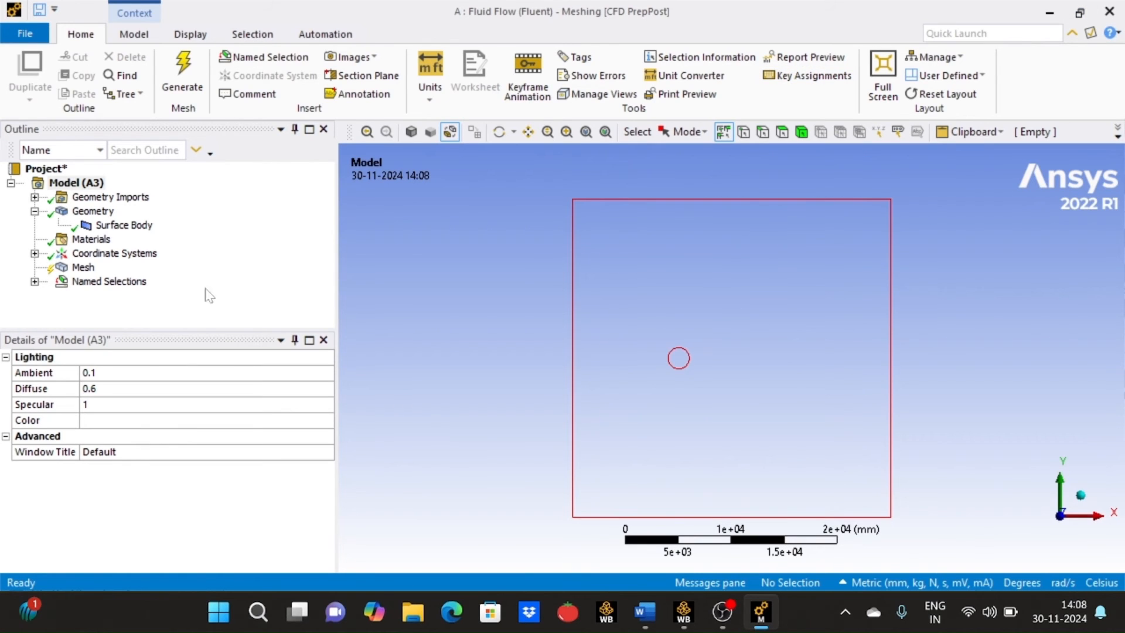
click(91, 271)
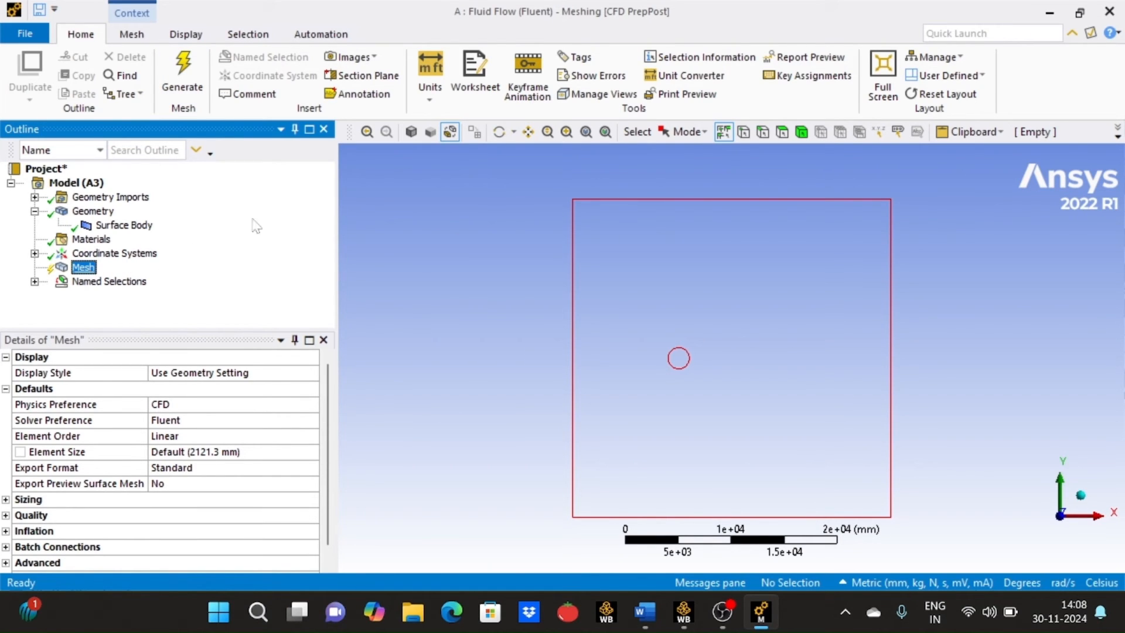
click(417, 133)
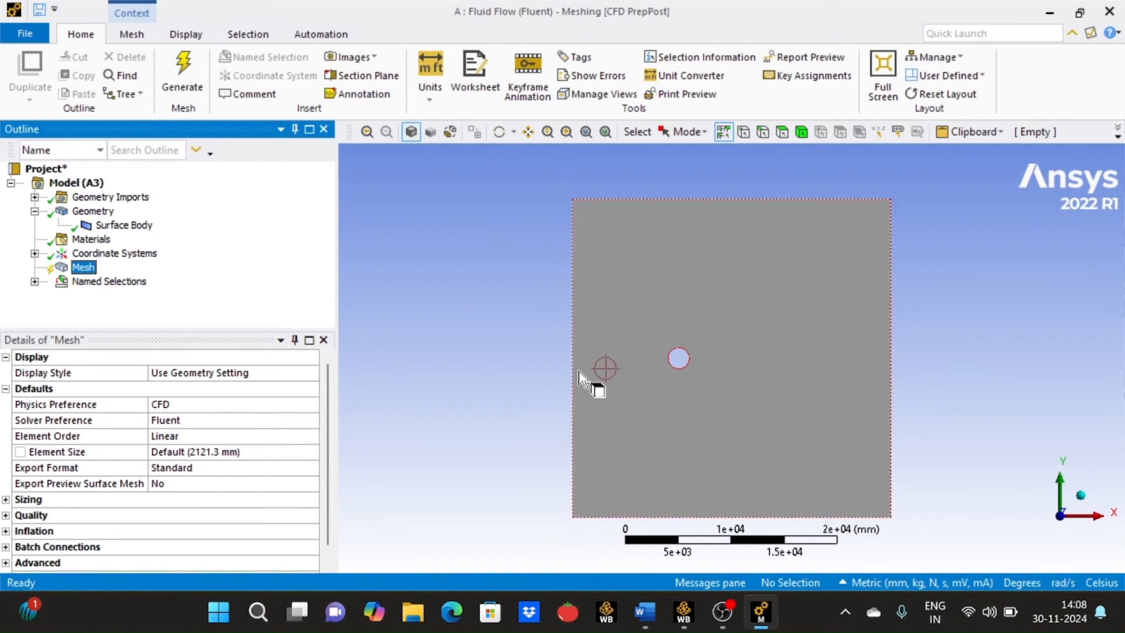
- Insert a Method control under Mesh and scope it to the flow-field surface body
right_click(82, 271)
mouse_move(176, 275)
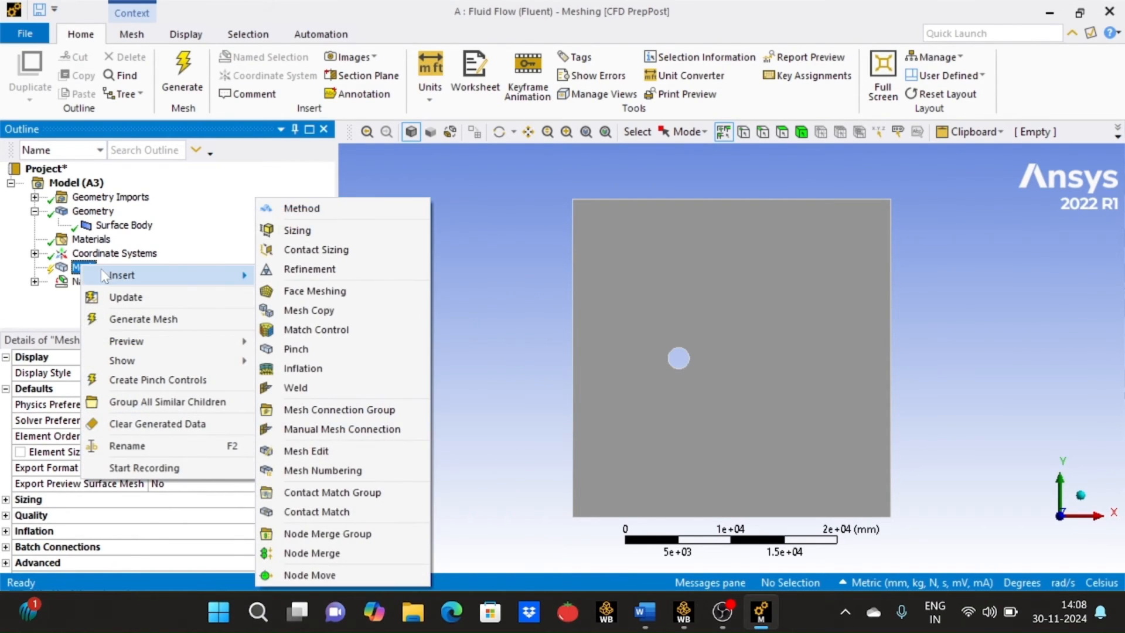
click(295, 209)
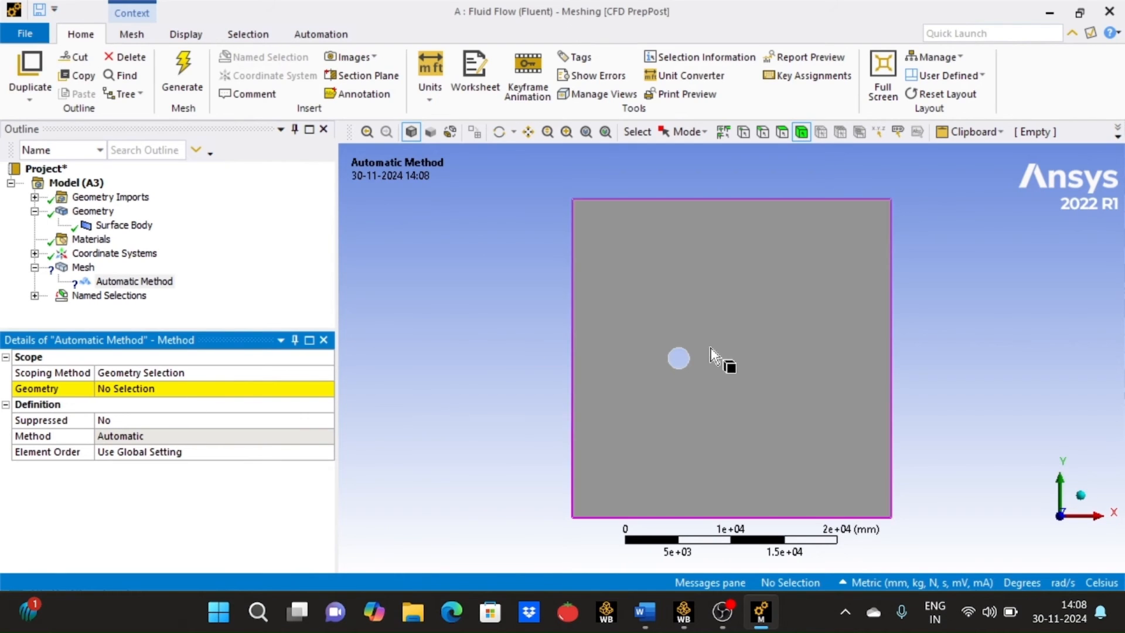
click(733, 349)
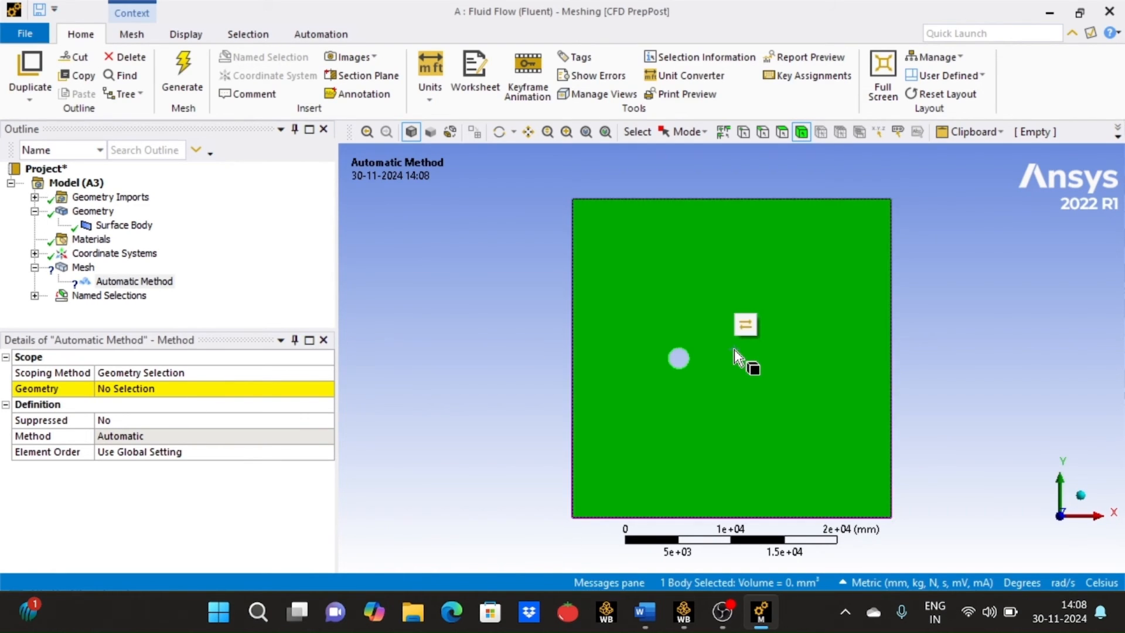
click(187, 395)
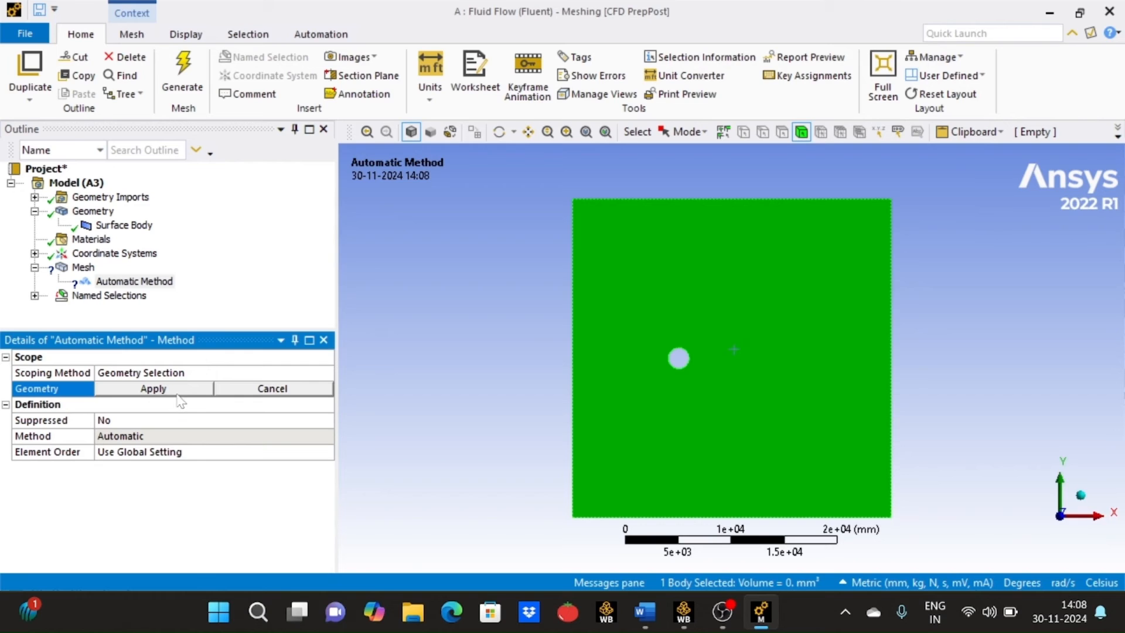
click(154, 389)
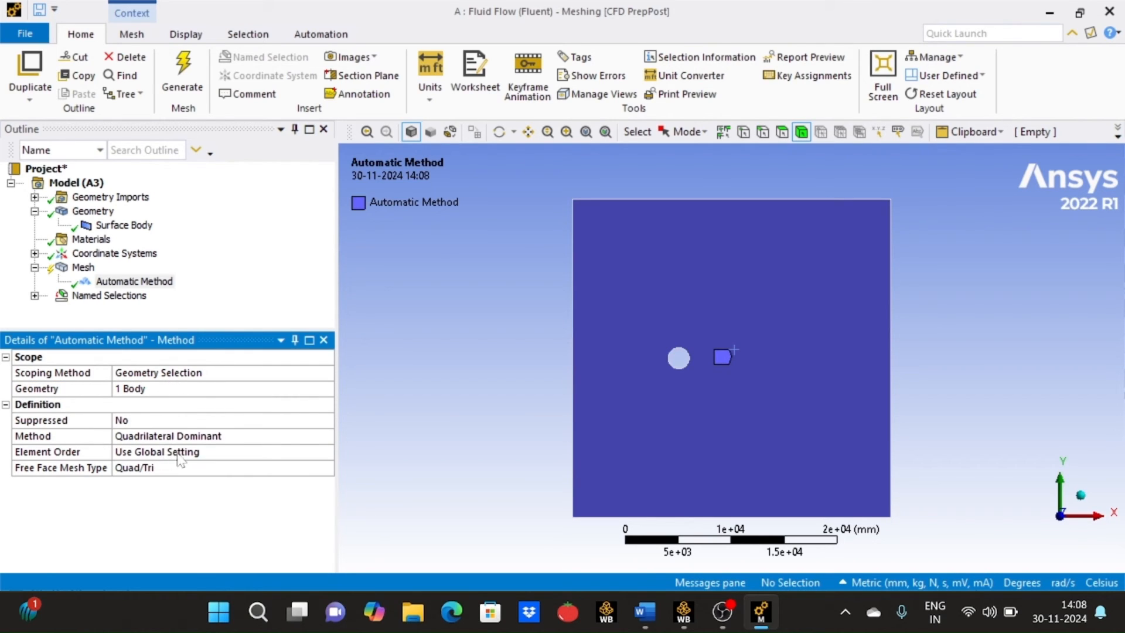
click(205, 473)
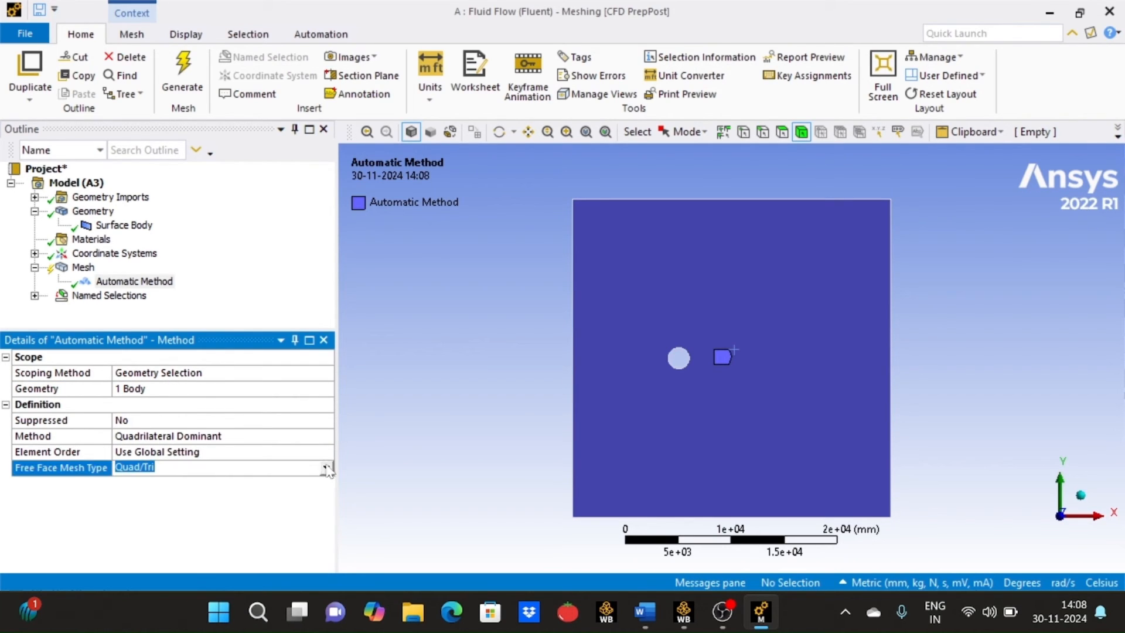
click(325, 468)
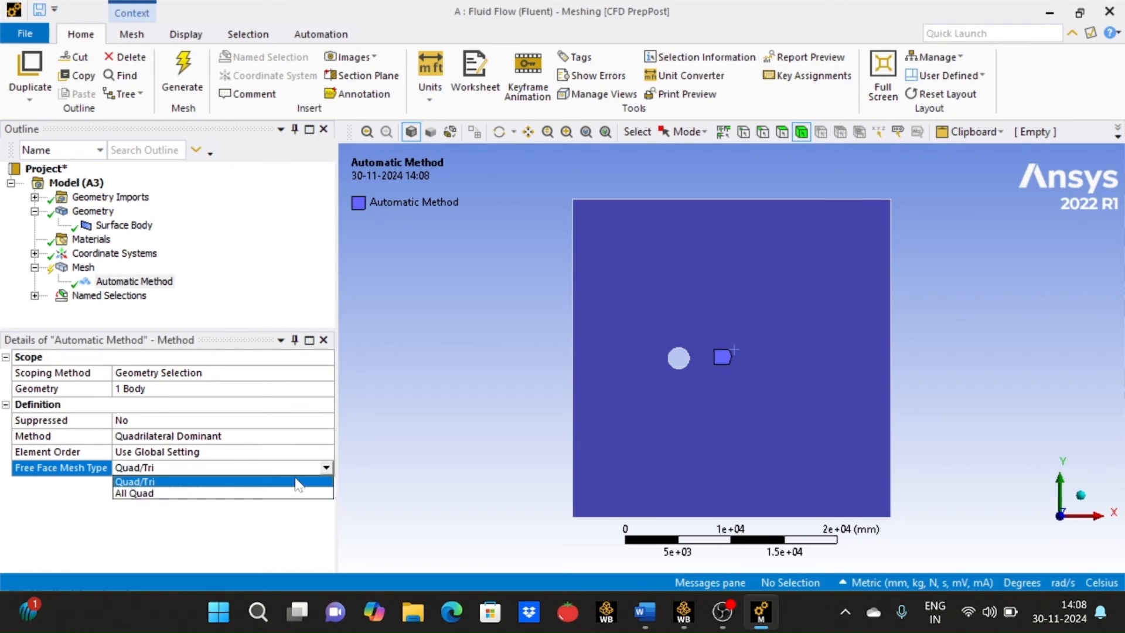
click(297, 481)
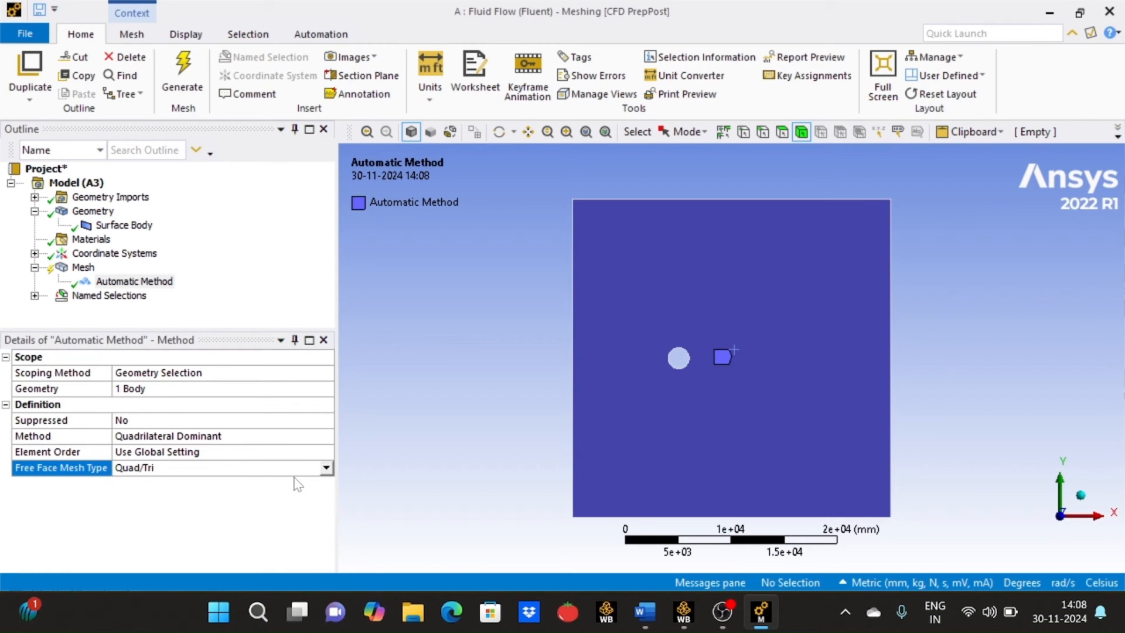
- Set the method control of the surface body to Triangles
click(295, 438)
click(326, 436)
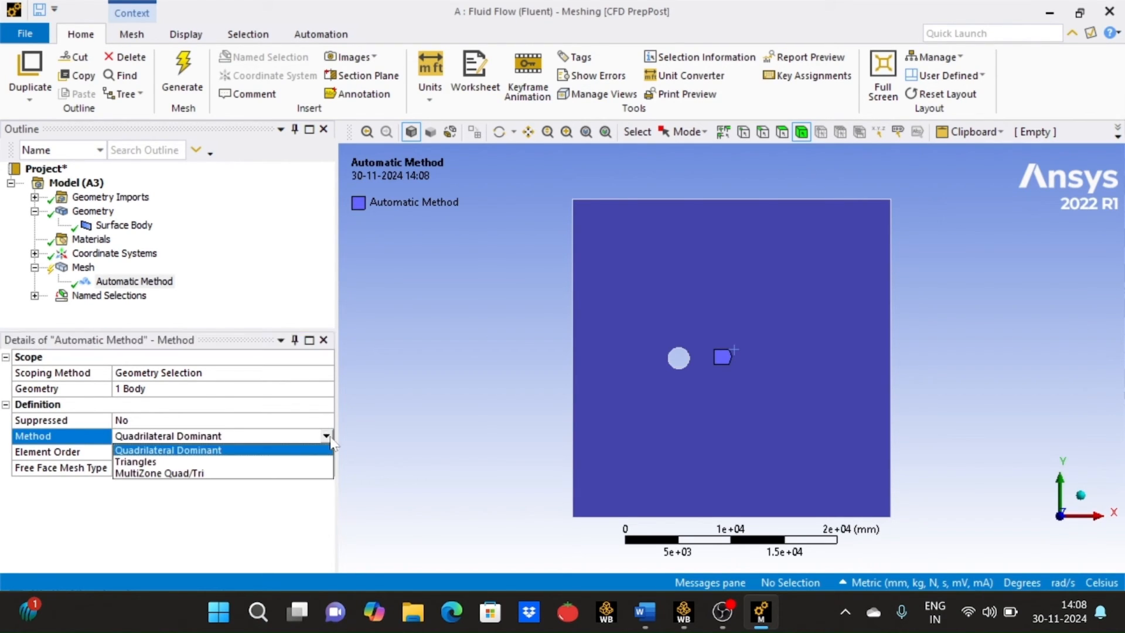
click(290, 463)
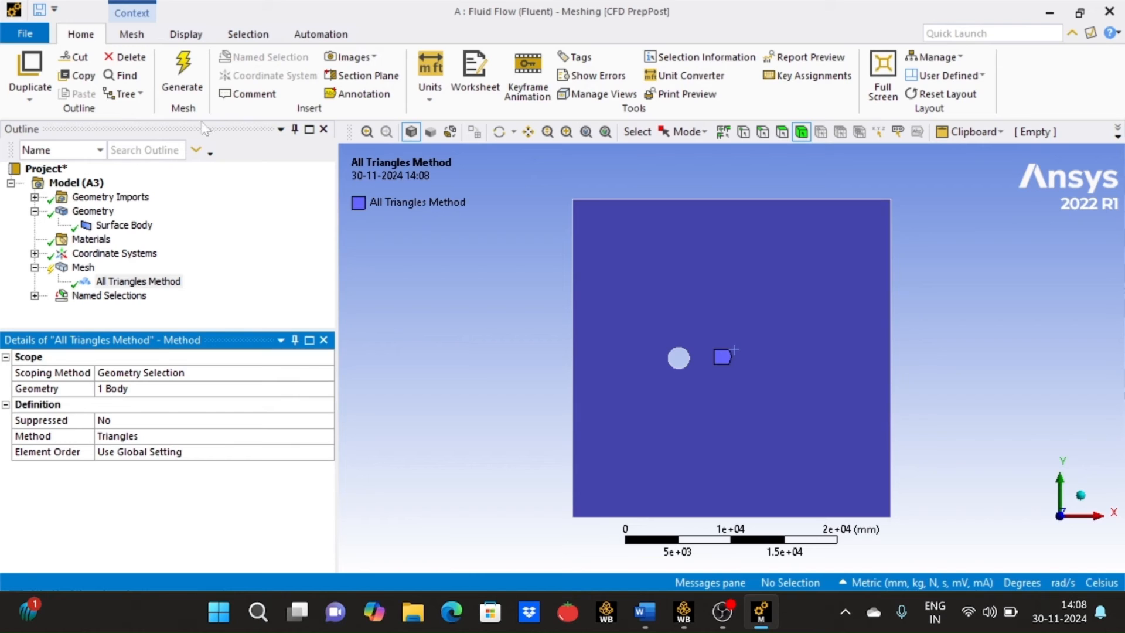
- Generate the all-triangles mesh and display it to inspect the elements around the cylinder
click(183, 70)
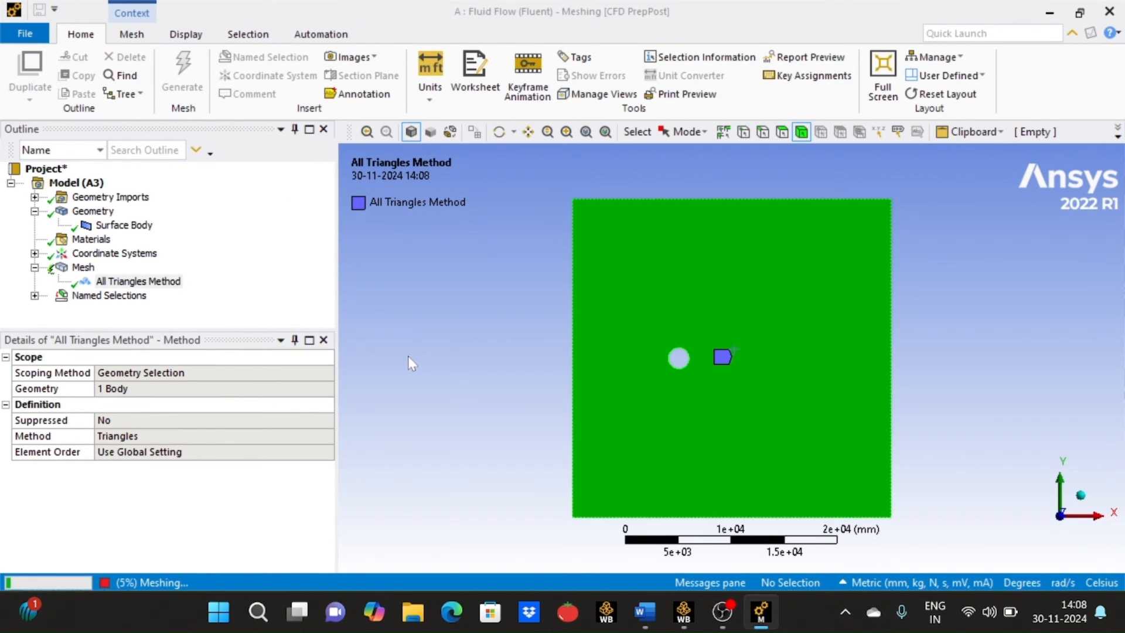
click(84, 267)
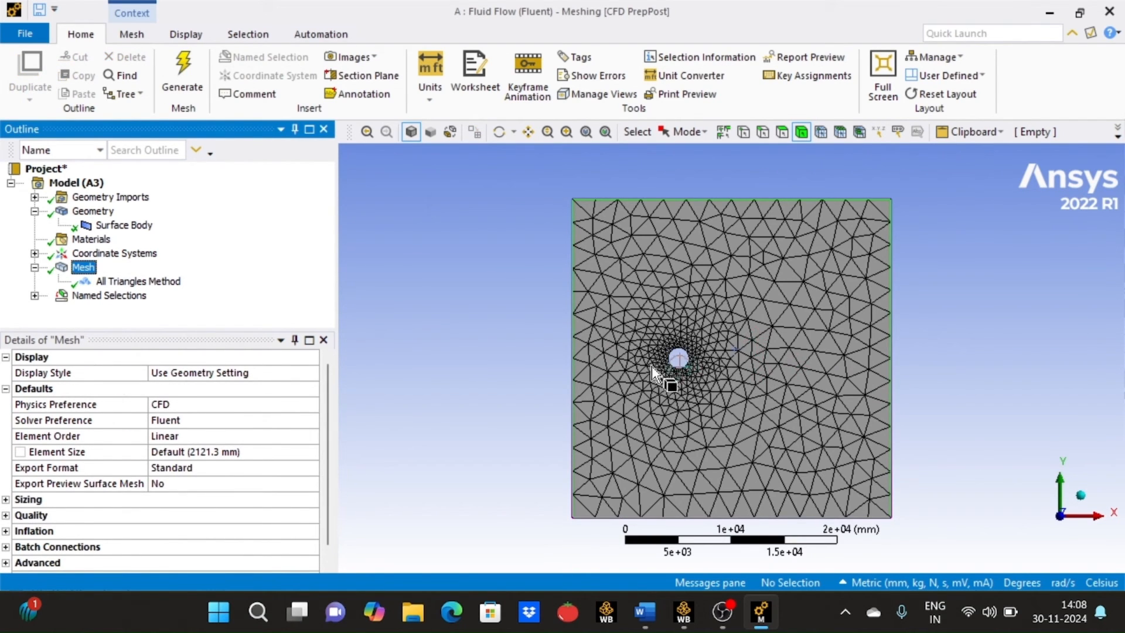
scroll(670, 368, up, 5)
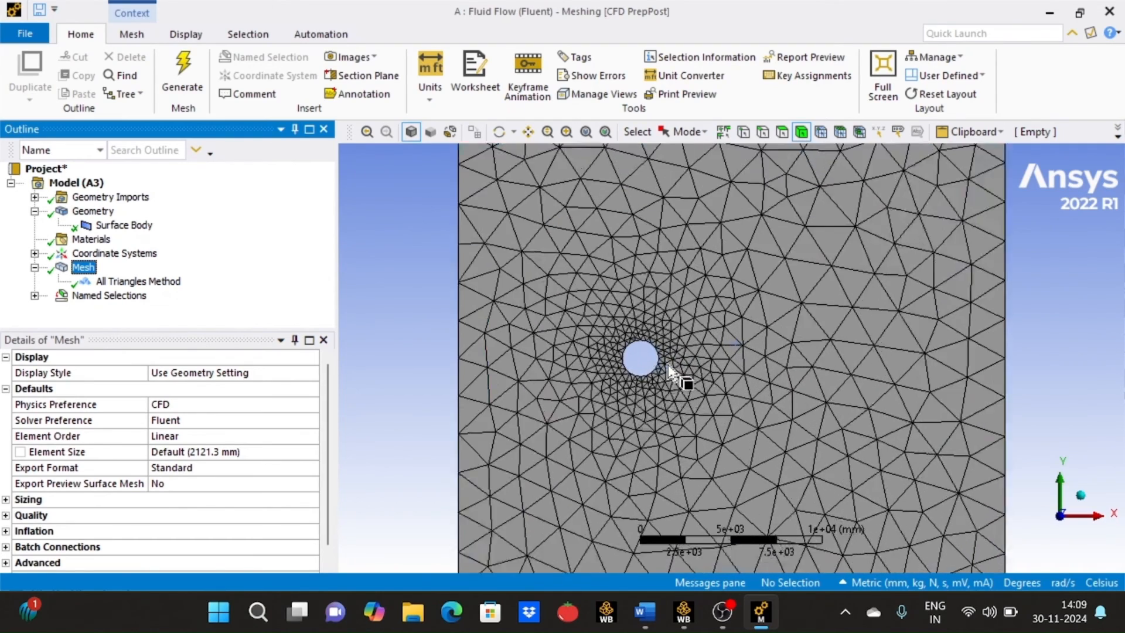
scroll(669, 368, up, 3)
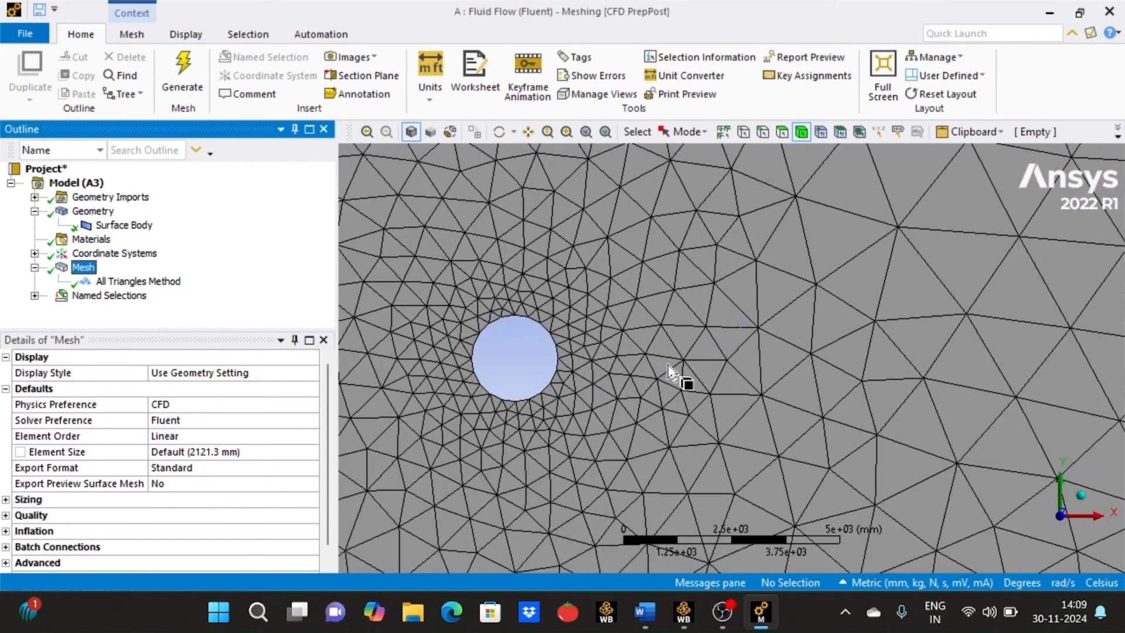
- Insert a Sizing control under Mesh and scope it to the cylinder's circular edge
scroll(670, 370, down, 4)
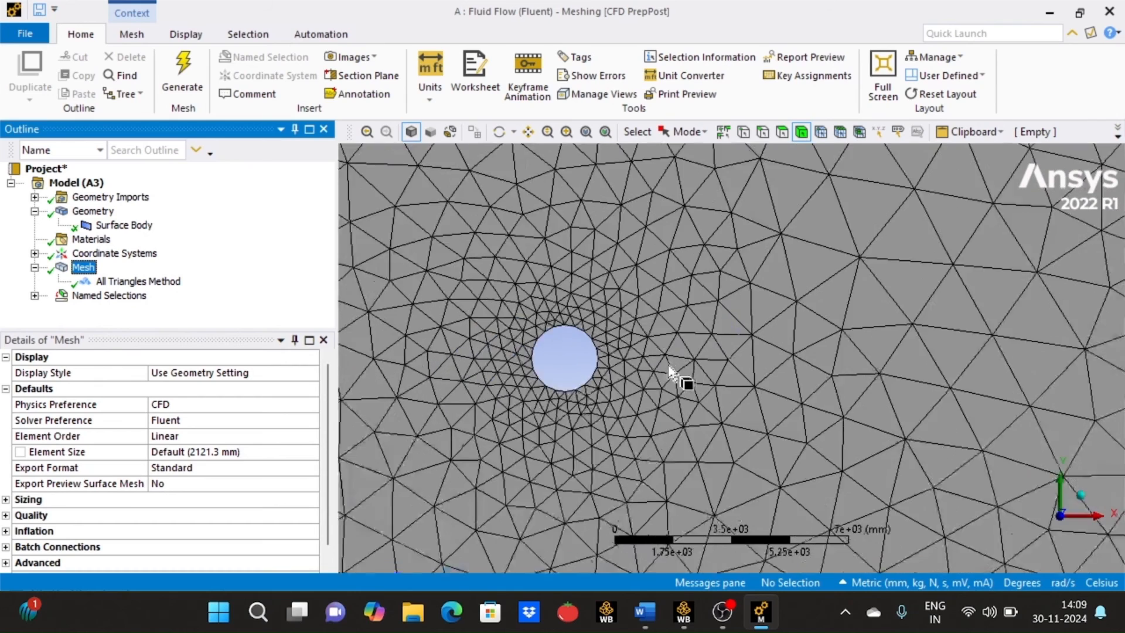
scroll(669, 367, down, 3)
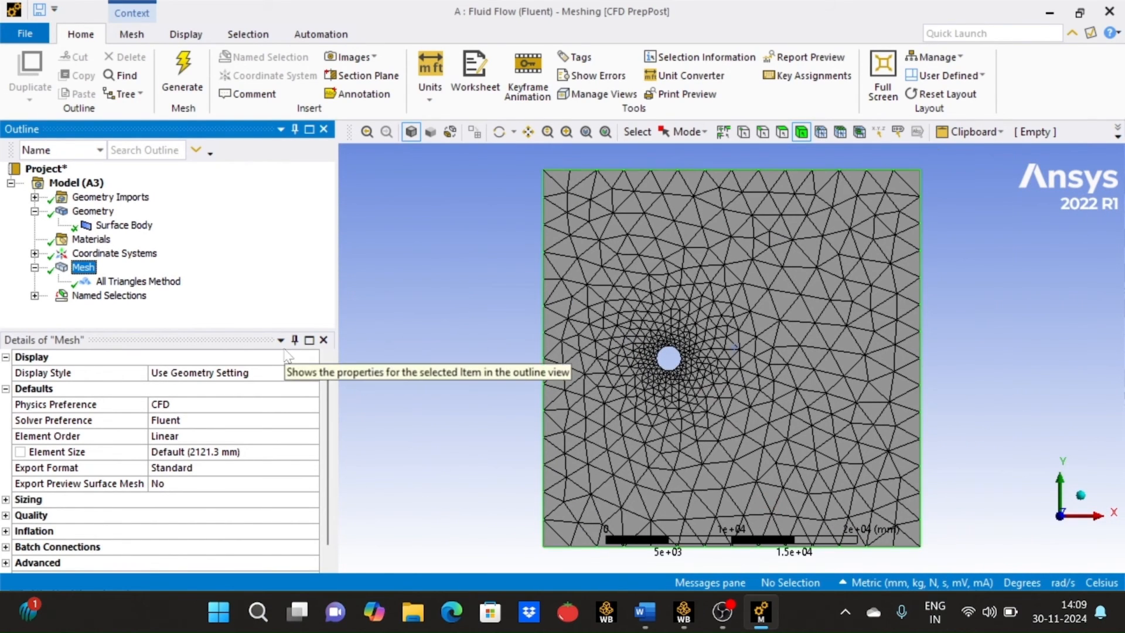
right_click(88, 269)
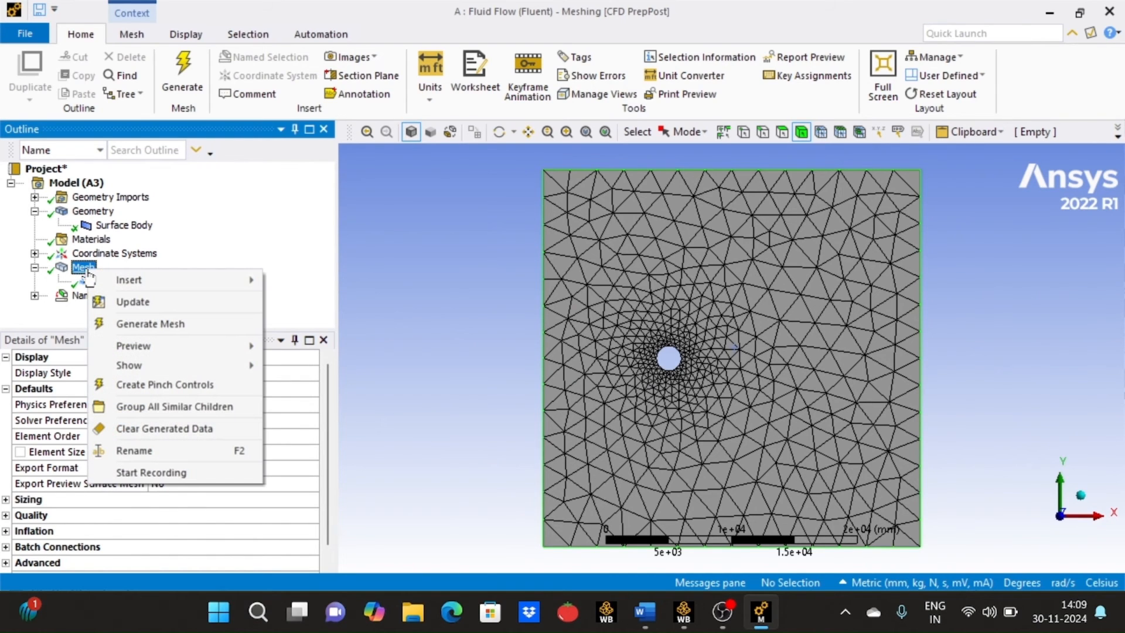
mouse_move(126, 280)
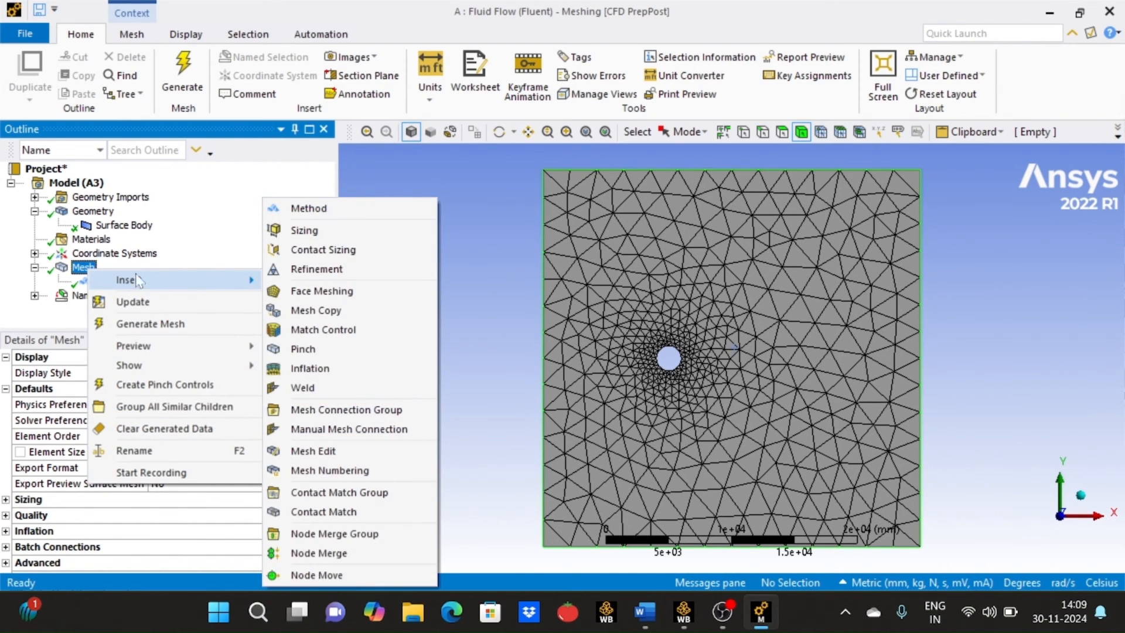
click(336, 234)
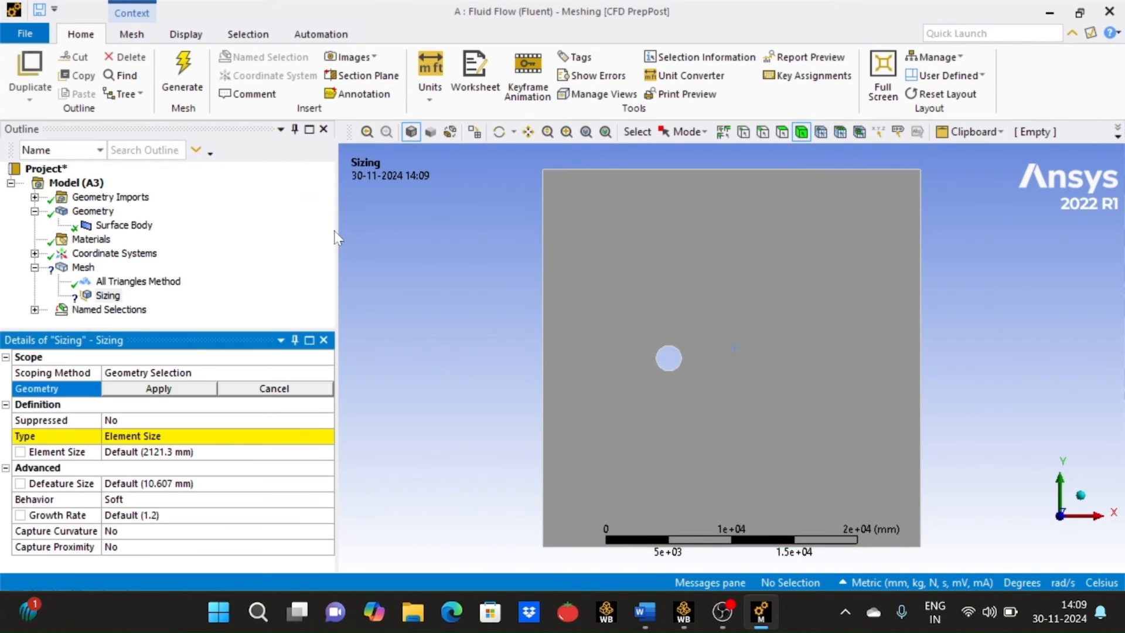
click(764, 134)
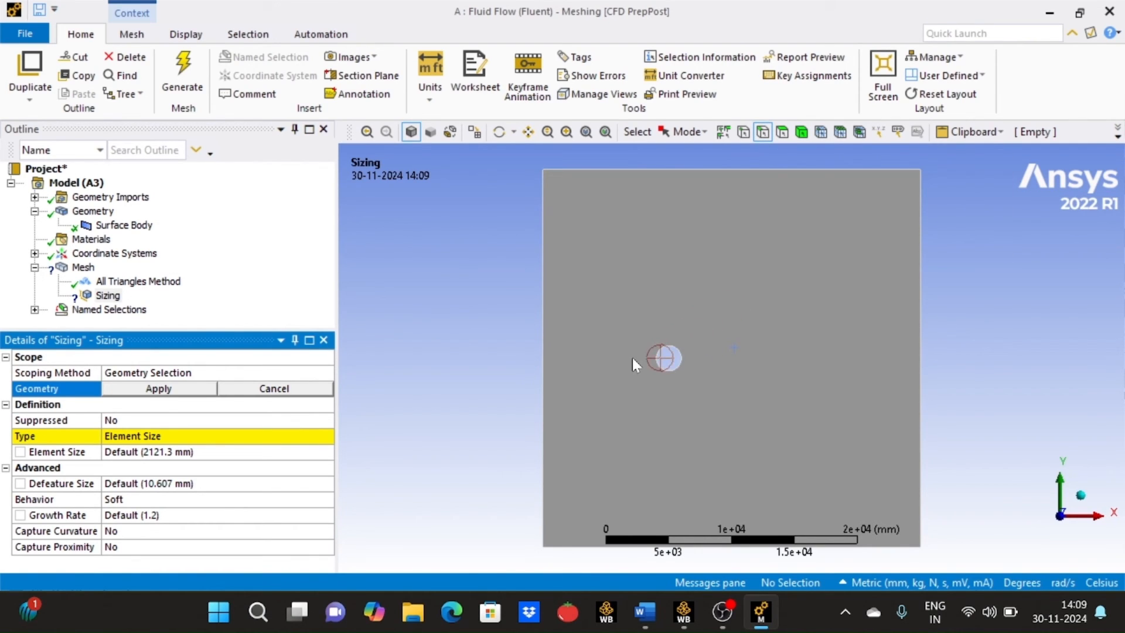
scroll(632, 357, up, 2)
click(651, 371)
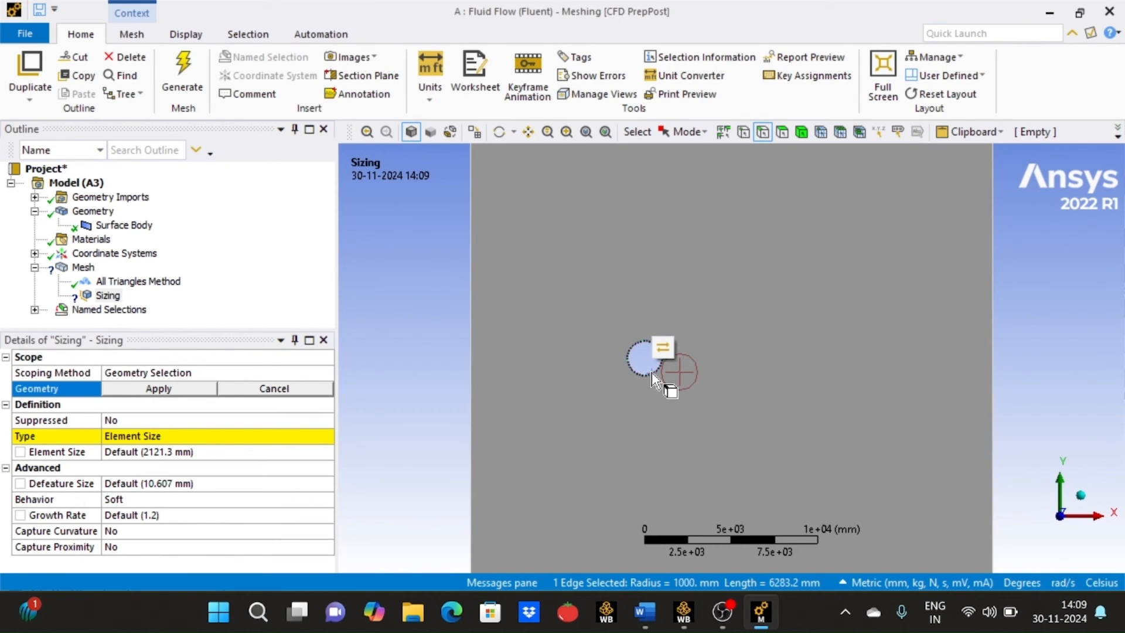
click(209, 391)
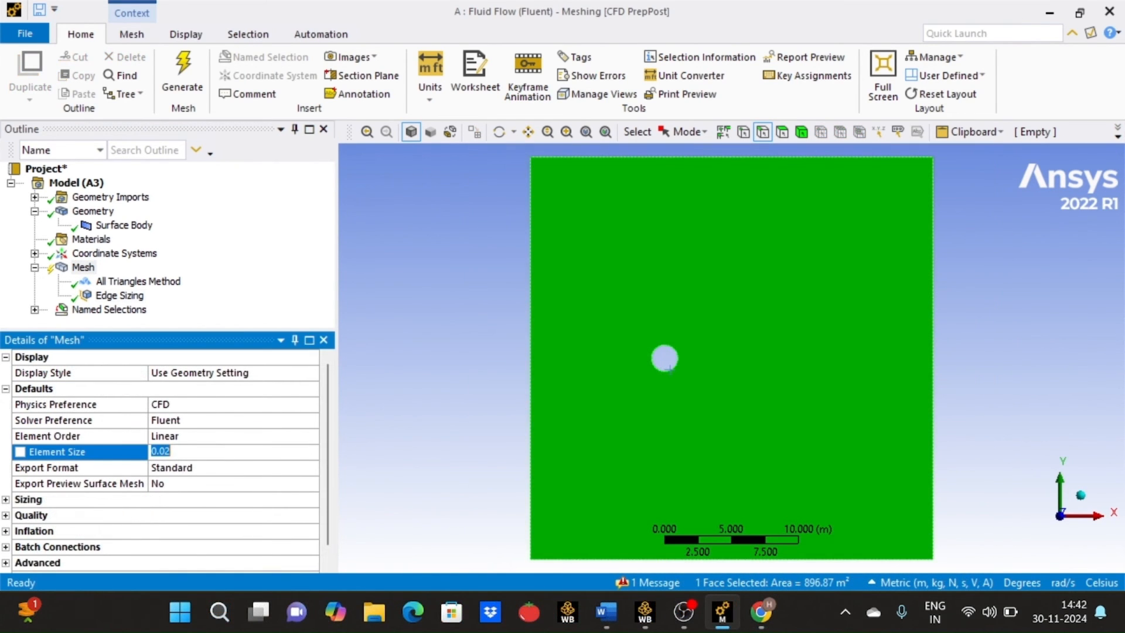
- Set the global mesh element size to 1 m and regenerate the mesh, checking the refinement around the cylinder
key(BackSpace)
text(1)
click(184, 79)
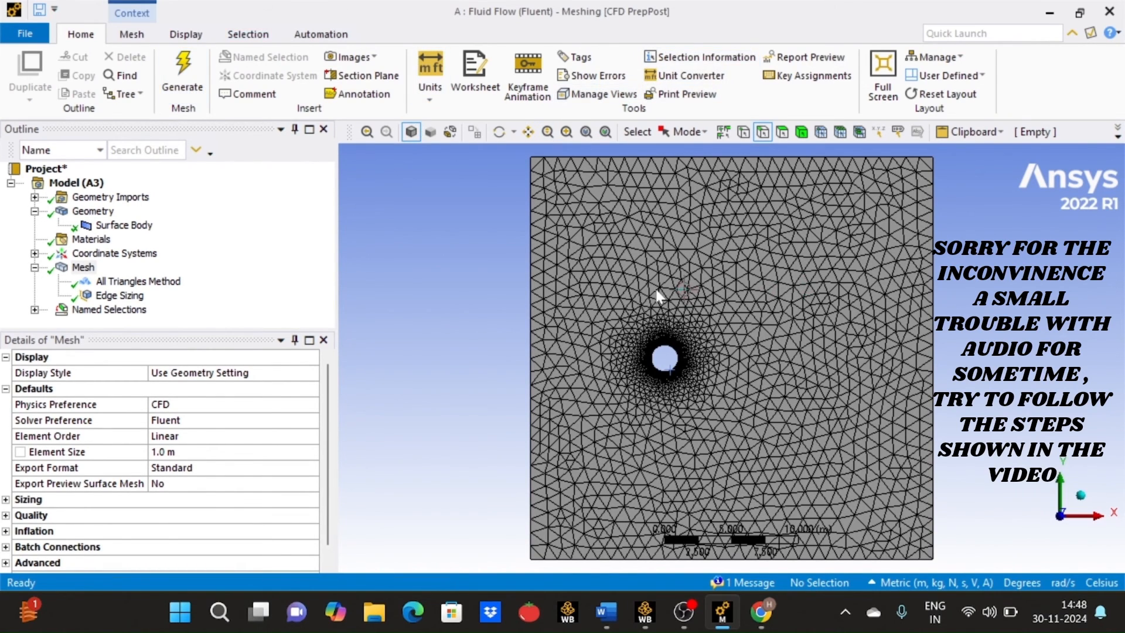
scroll(656, 296, up, 1)
scroll(656, 296, up, 5)
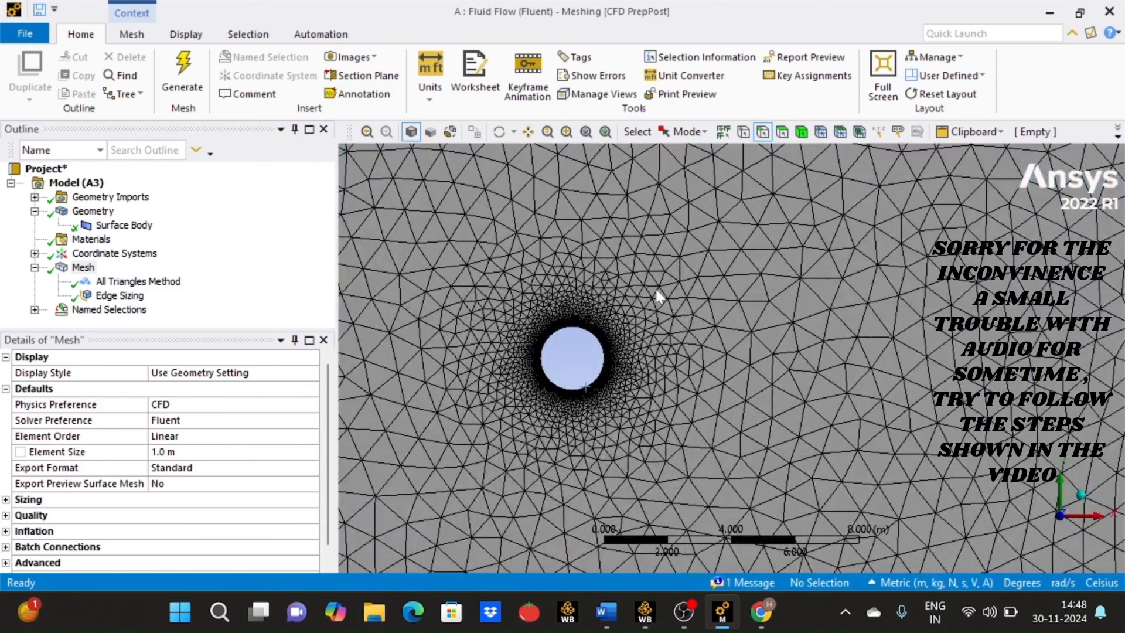
scroll(503, 350, up, 3)
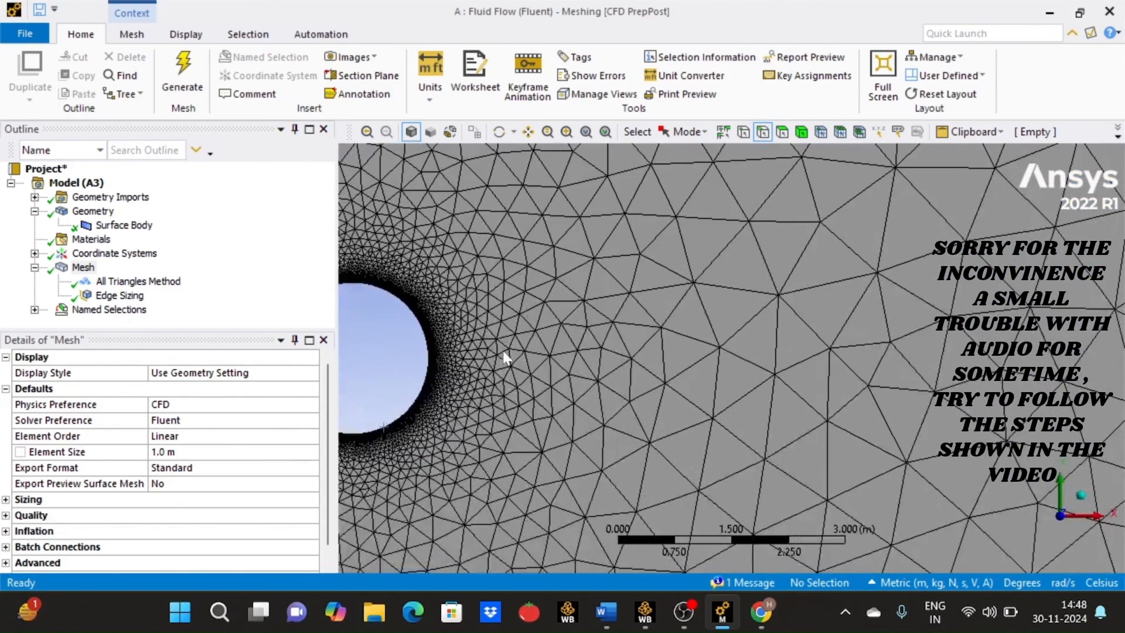
scroll(504, 358, down, 6)
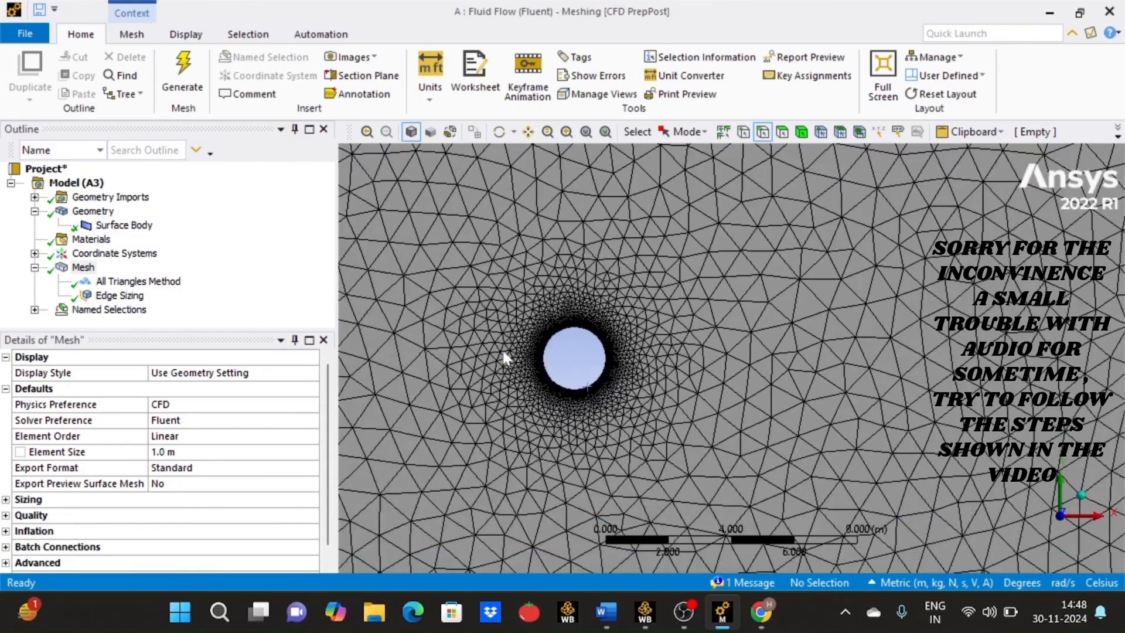
scroll(505, 358, down, 4)
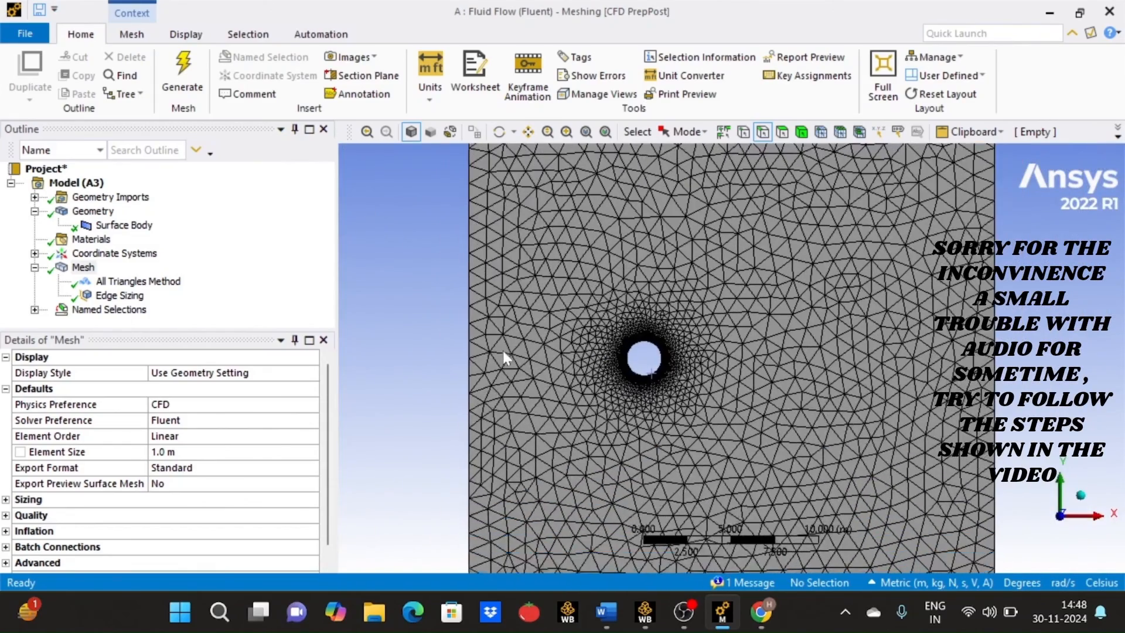
scroll(505, 358, down, 2)
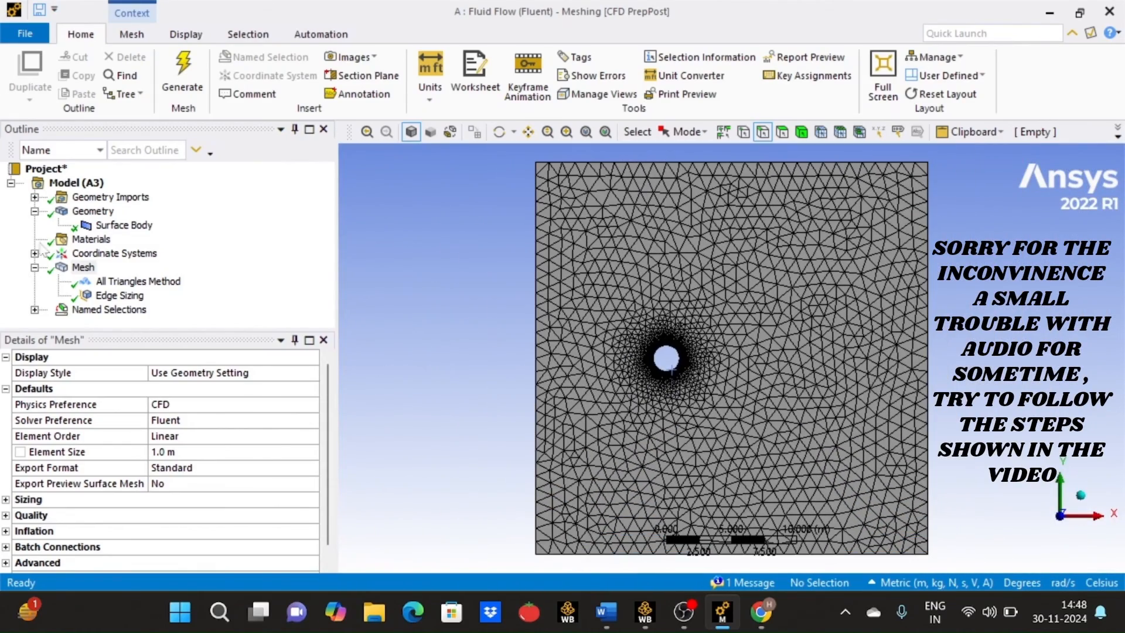
- Insert an Inflation control under Mesh, scoped to the flow-field face with the cylinder's circular edge as its boundary
right_click(84, 268)
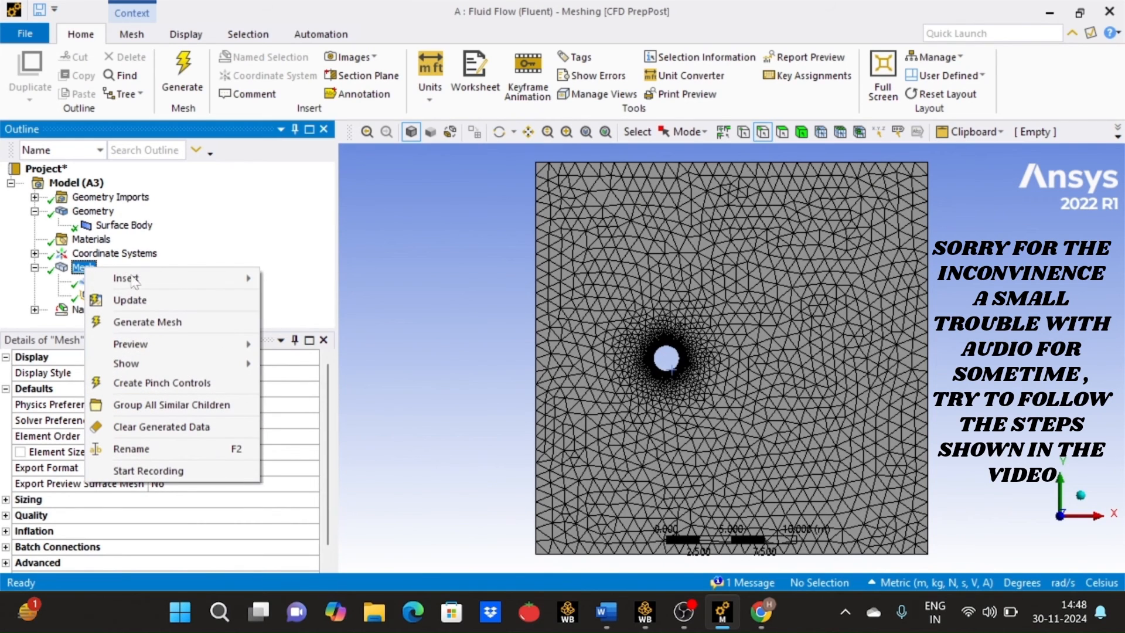
mouse_move(175, 278)
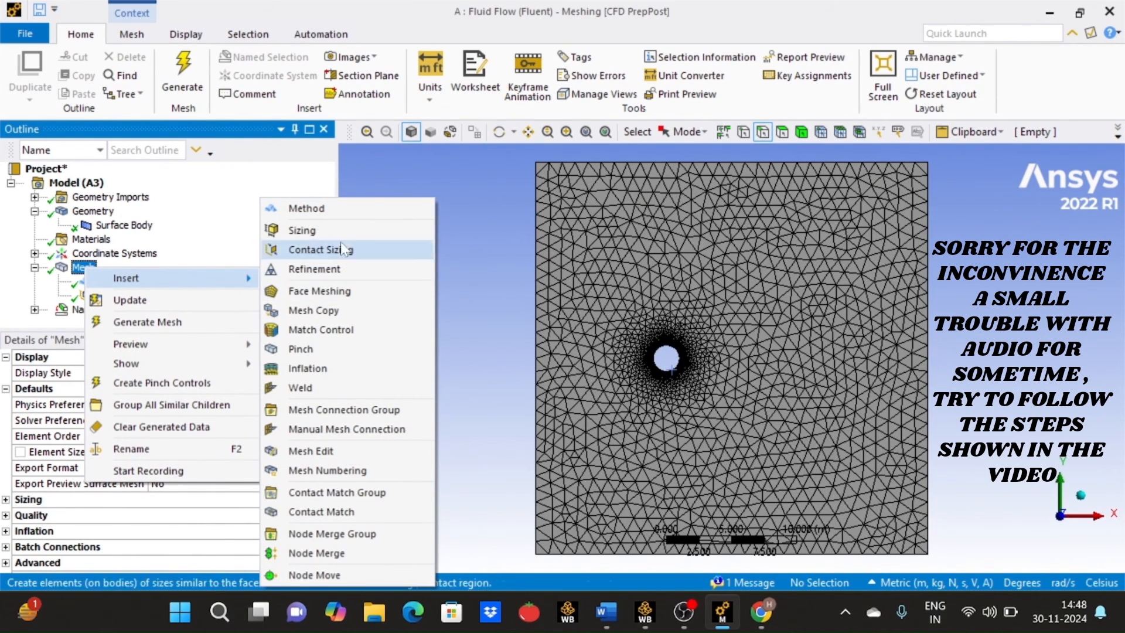
click(334, 368)
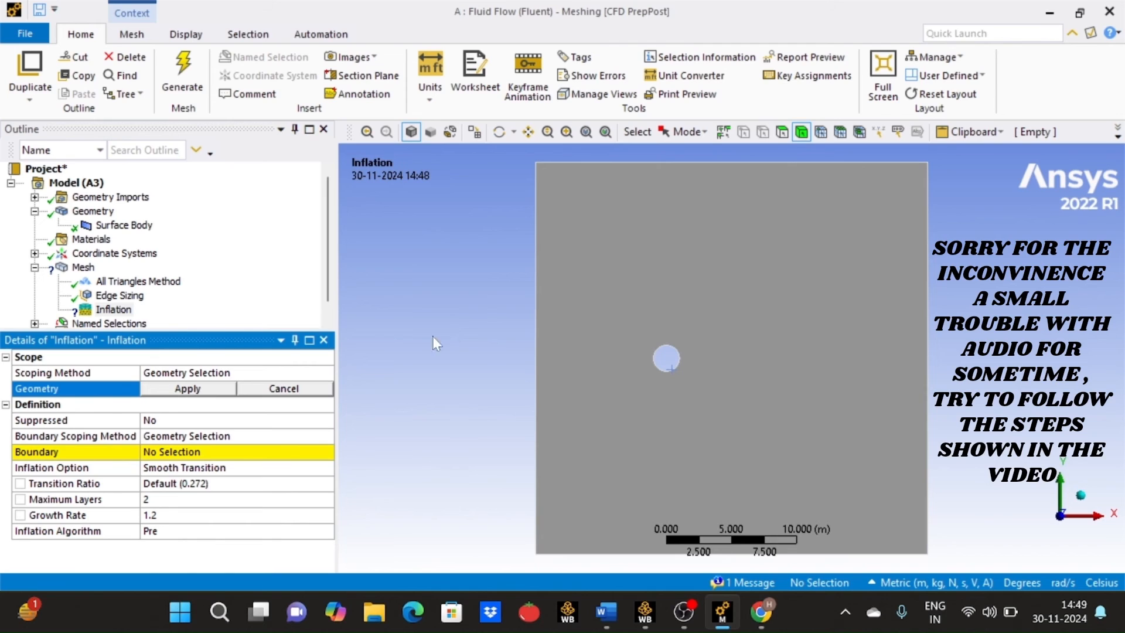
click(743, 220)
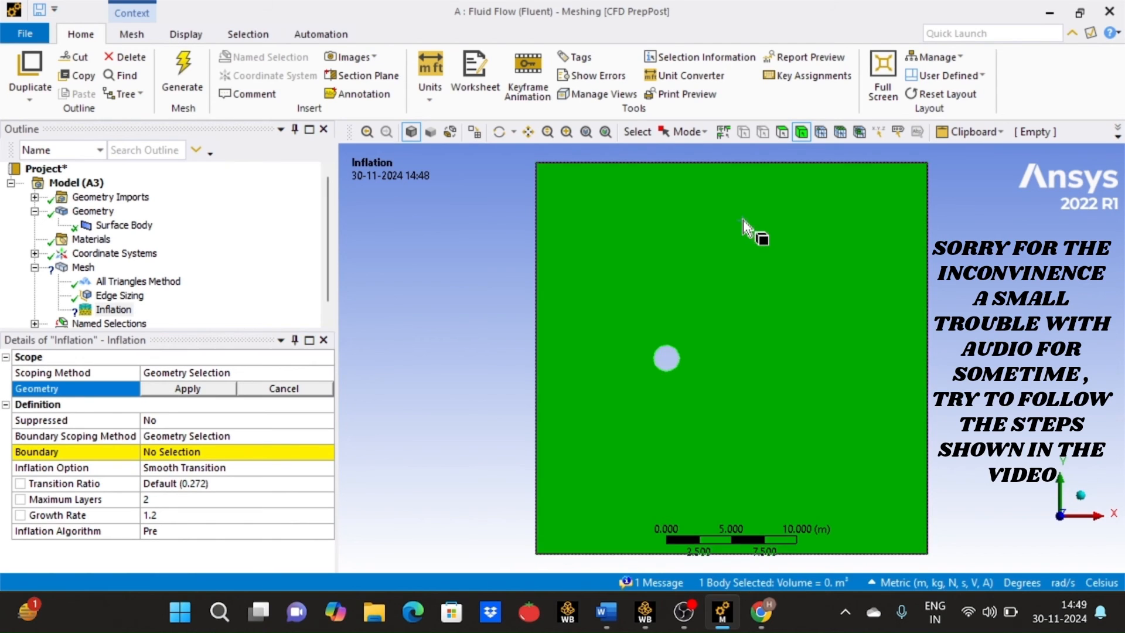
click(187, 389)
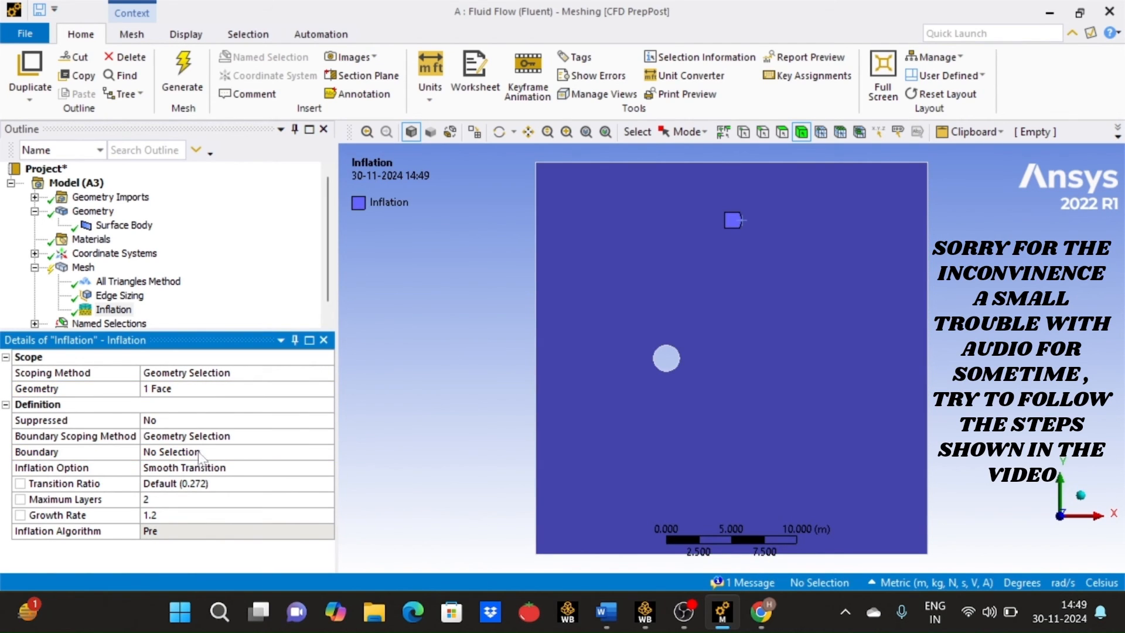
click(199, 452)
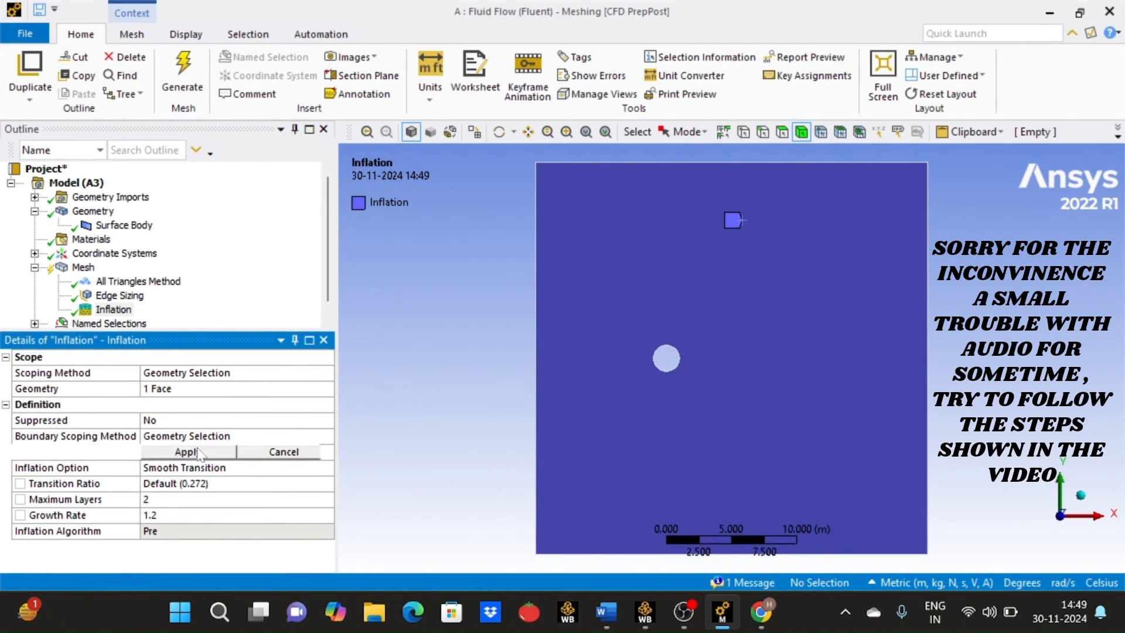
click(664, 371)
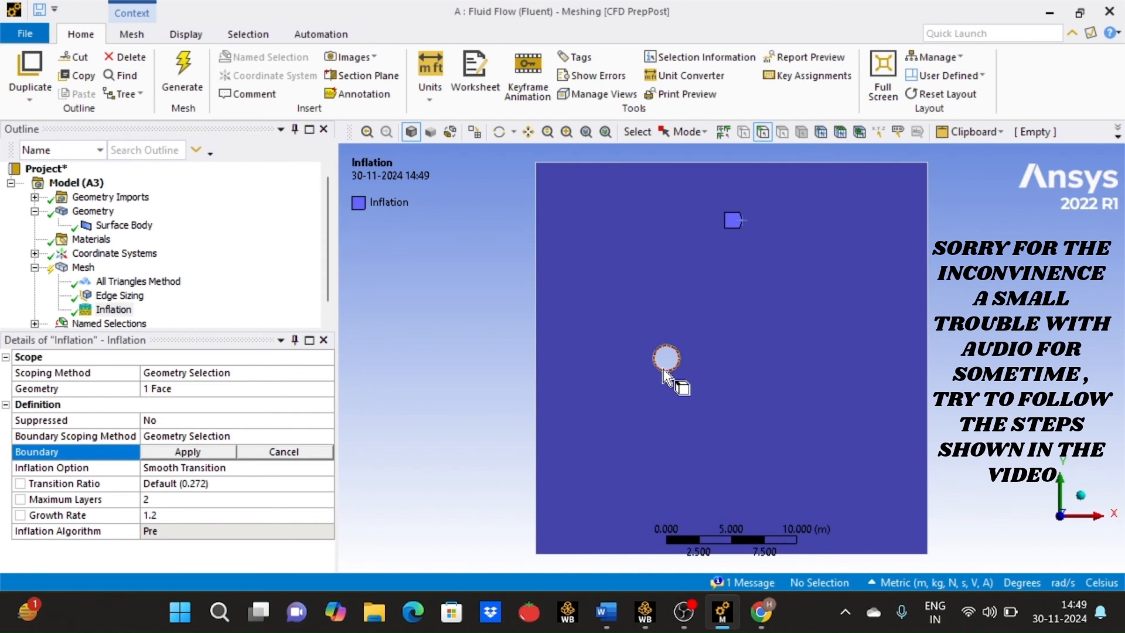
click(222, 453)
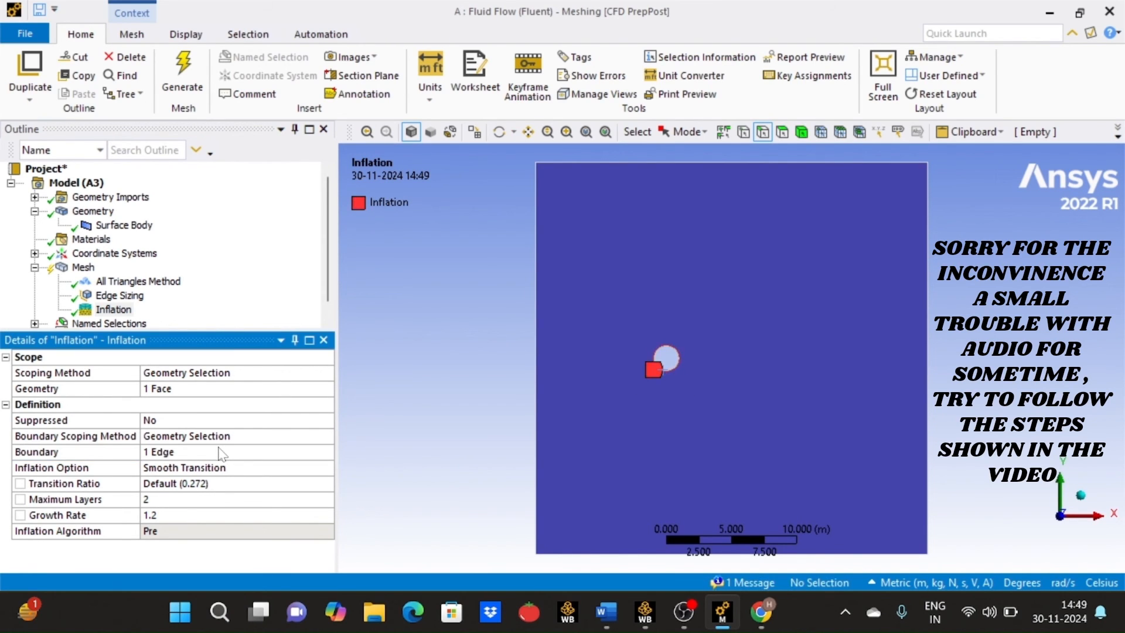
- Set the inflation's transition ratio to 1, maximum layers to 4 and growth rate to 2.5
click(225, 483)
text(0)
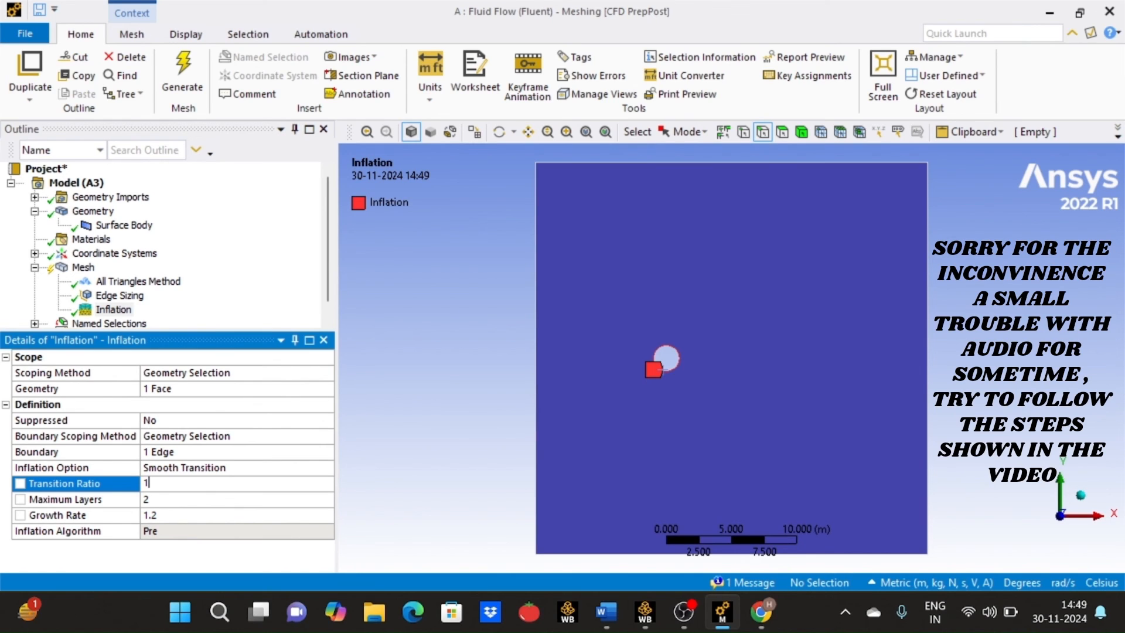
click(205, 501)
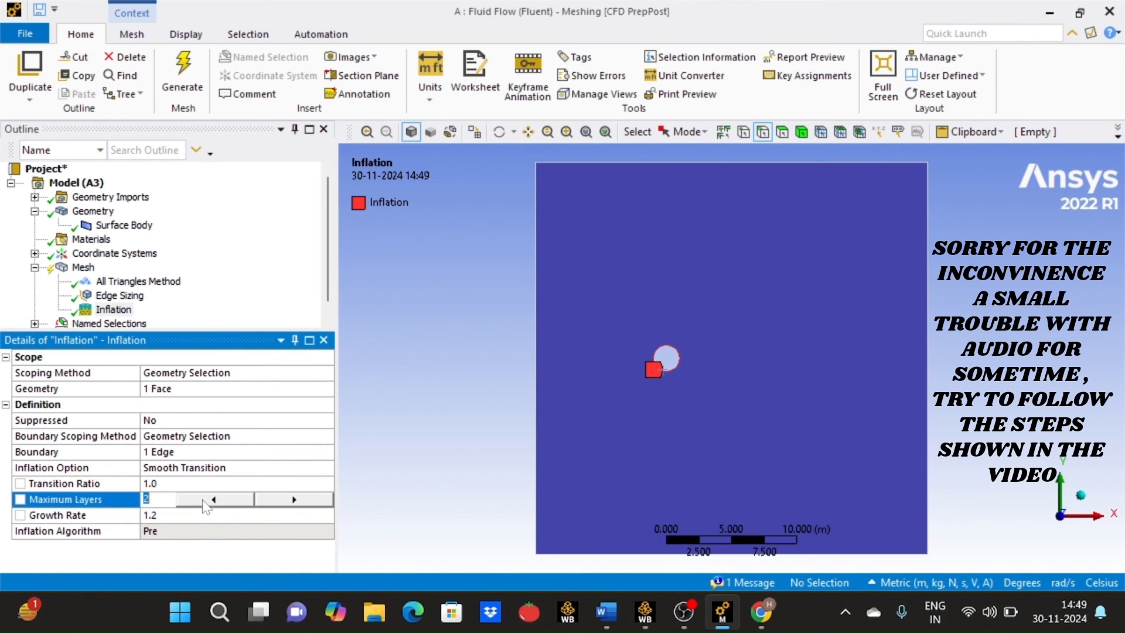
text(4)
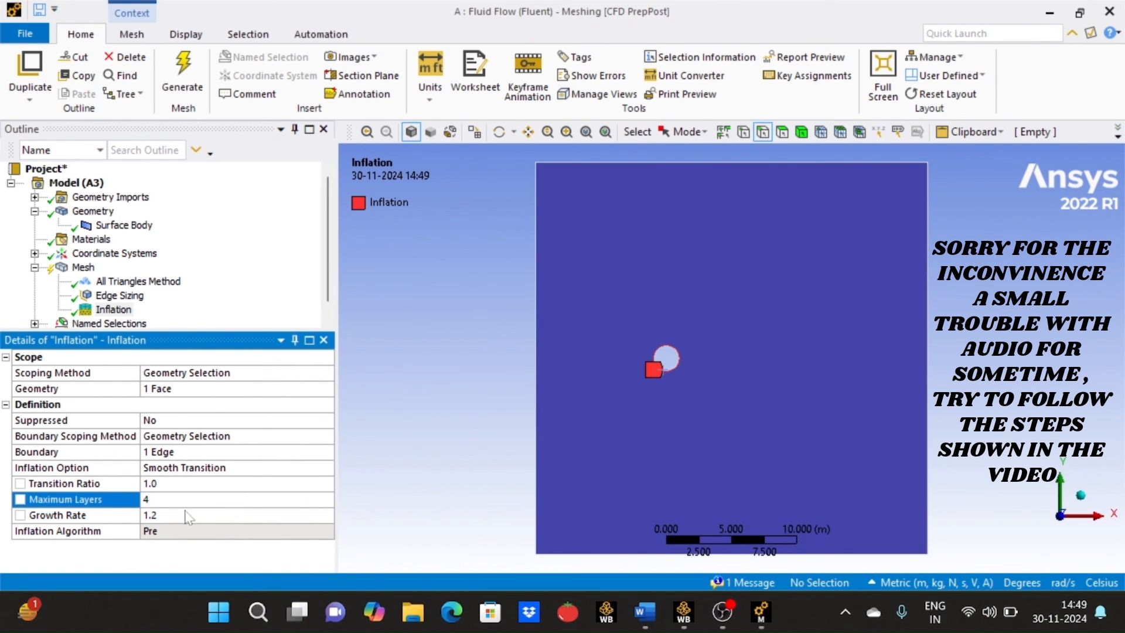
click(189, 518)
key(BackSpace)
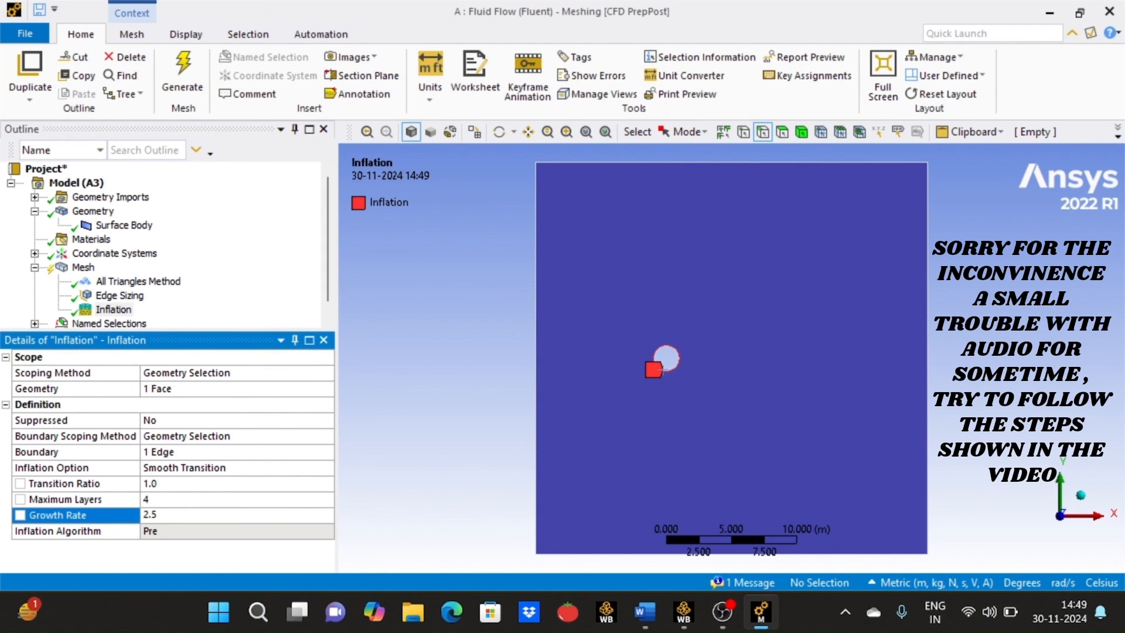
- Generate the mesh with the inflation layers and display the whole meshed flow field
click(179, 67)
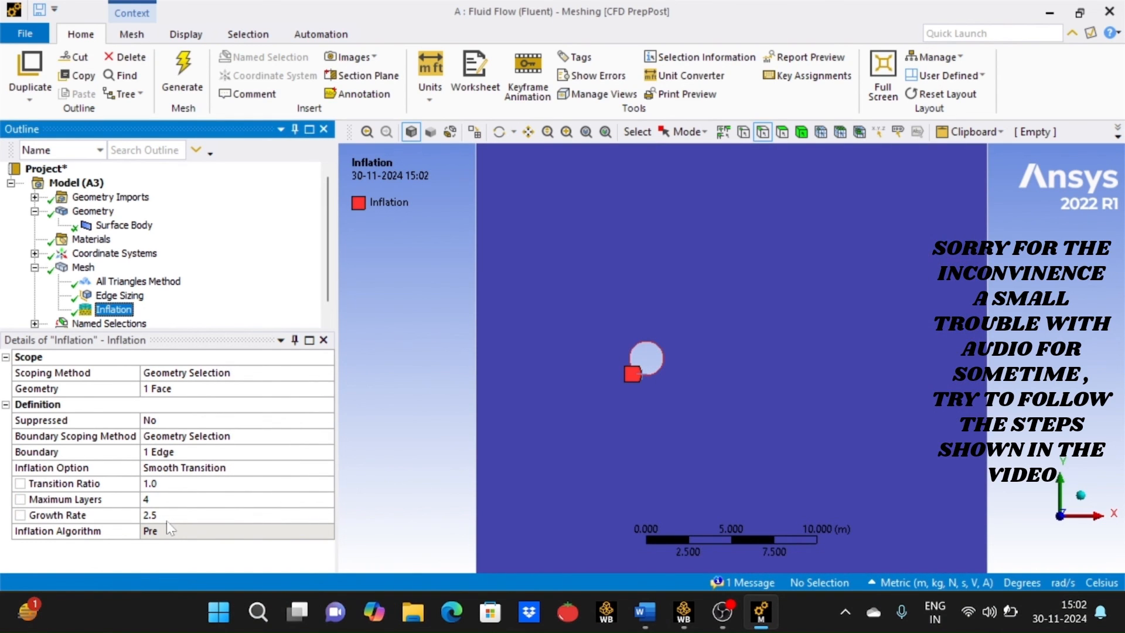
click(139, 282)
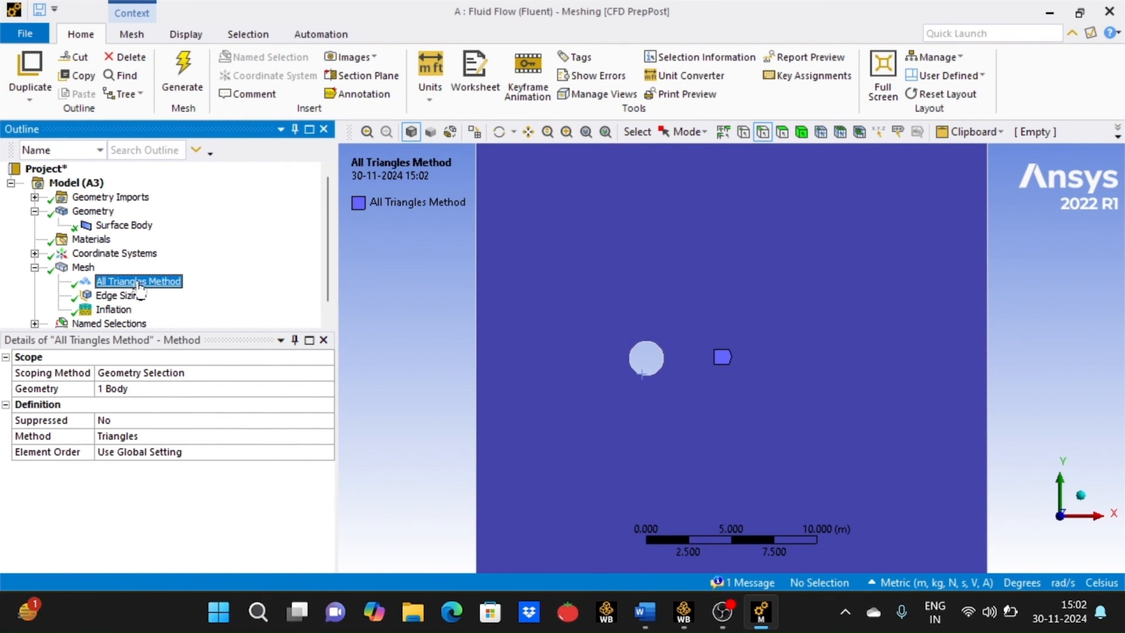
click(82, 267)
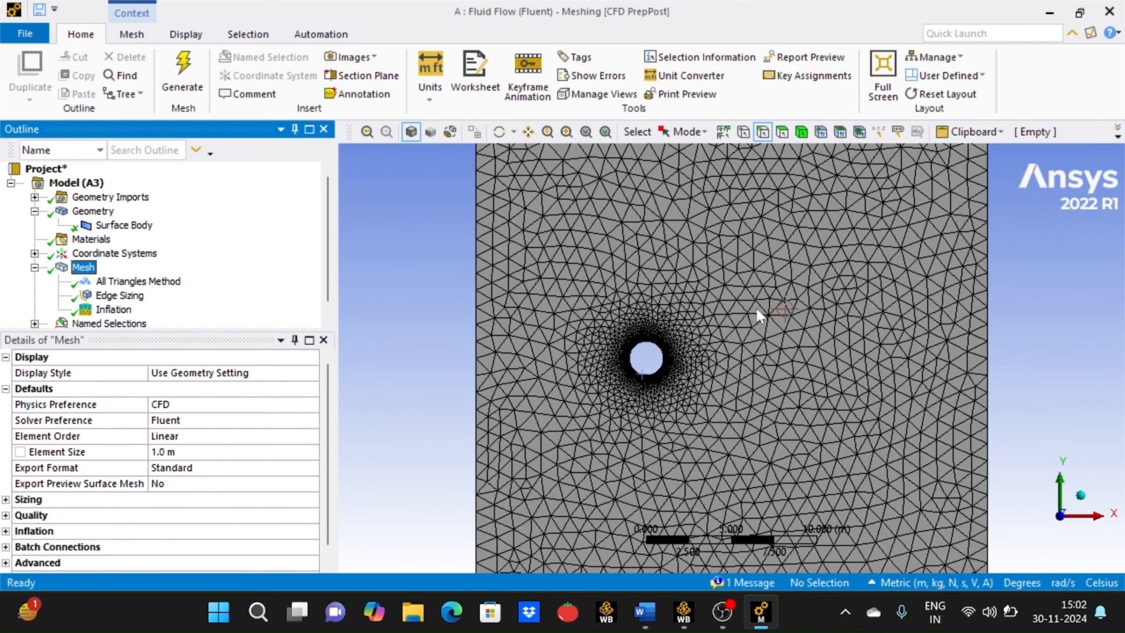
scroll(758, 309, down, 2)
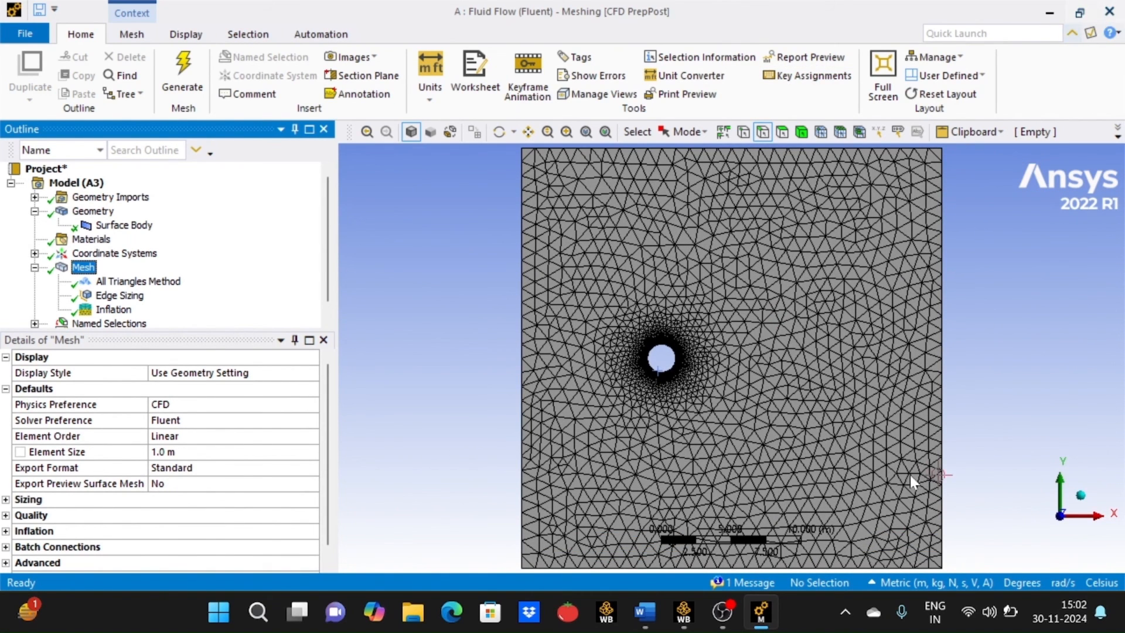
- Switch to Workbench and update the Mesh cell of the Fluid Flow (Fluent) system
click(684, 613)
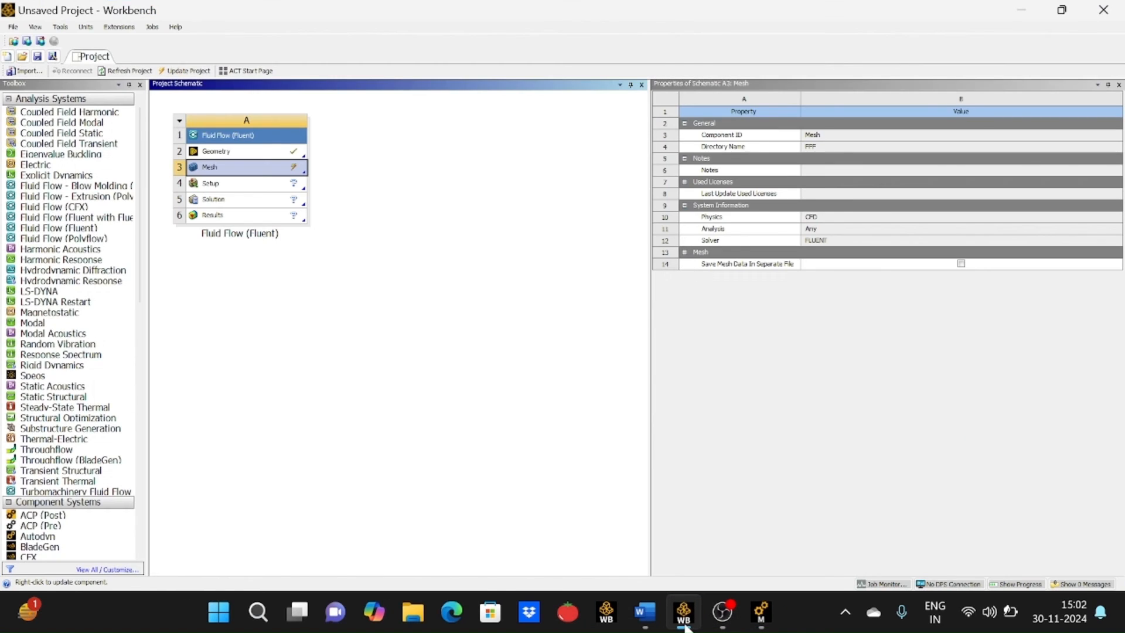
right_click(298, 173)
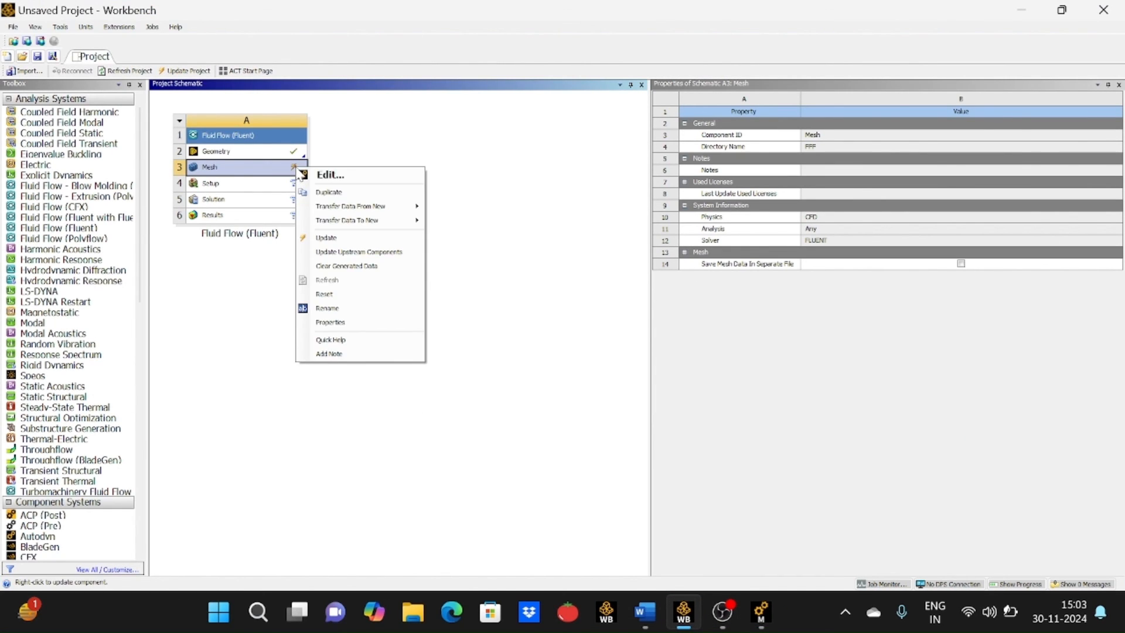
click(357, 238)
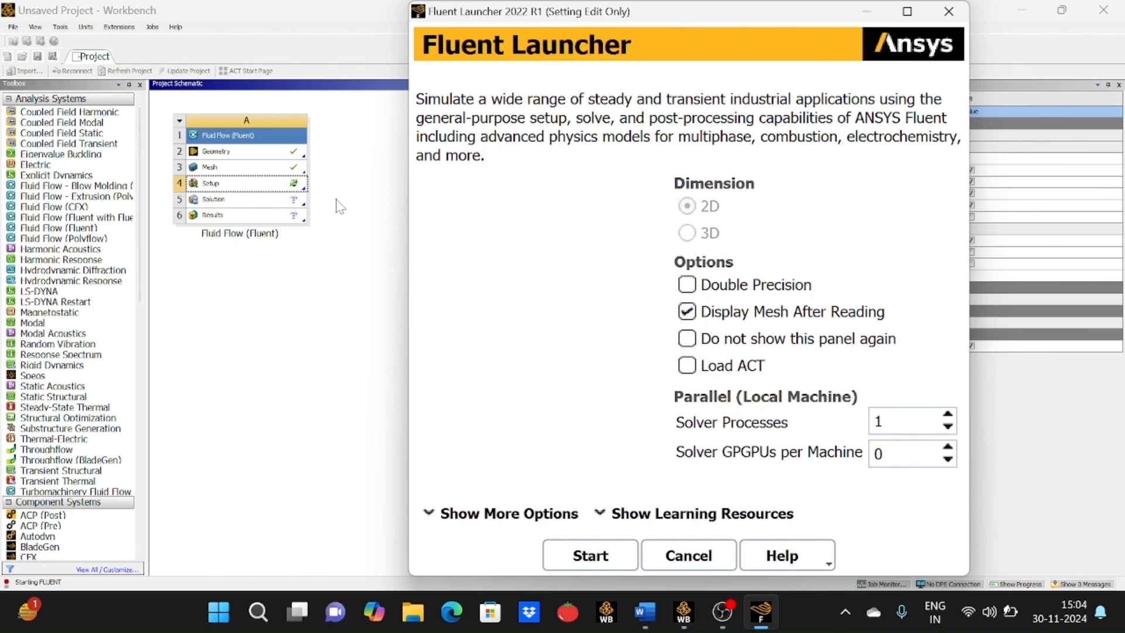
- Start Fluent from the launcher with double precision enabled and 4 solver processes
click(701, 285)
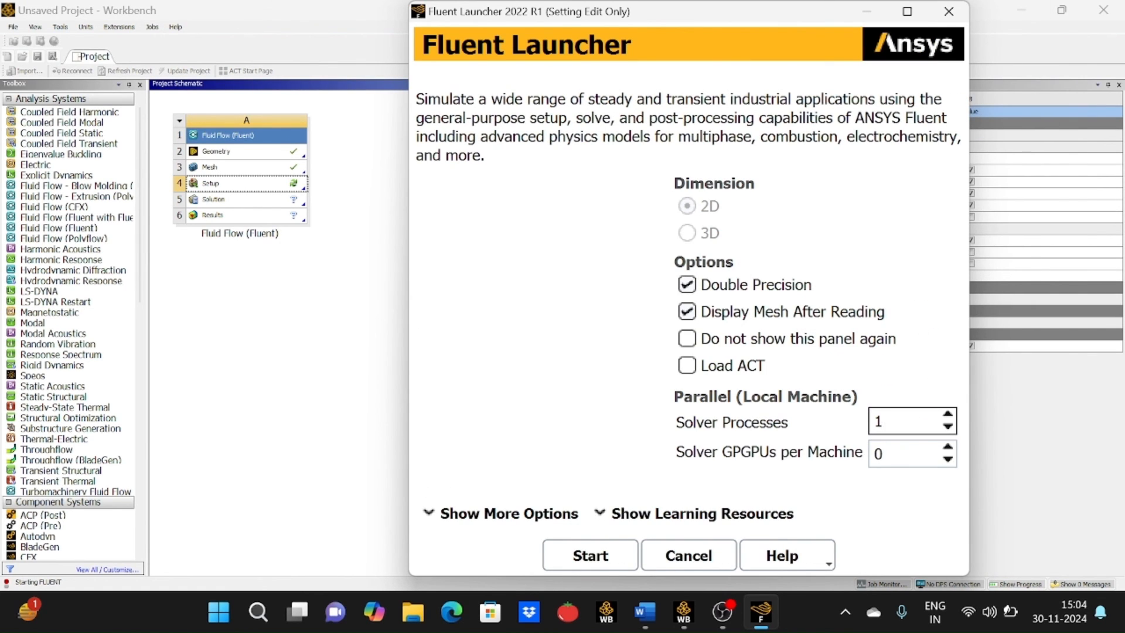
text(4)
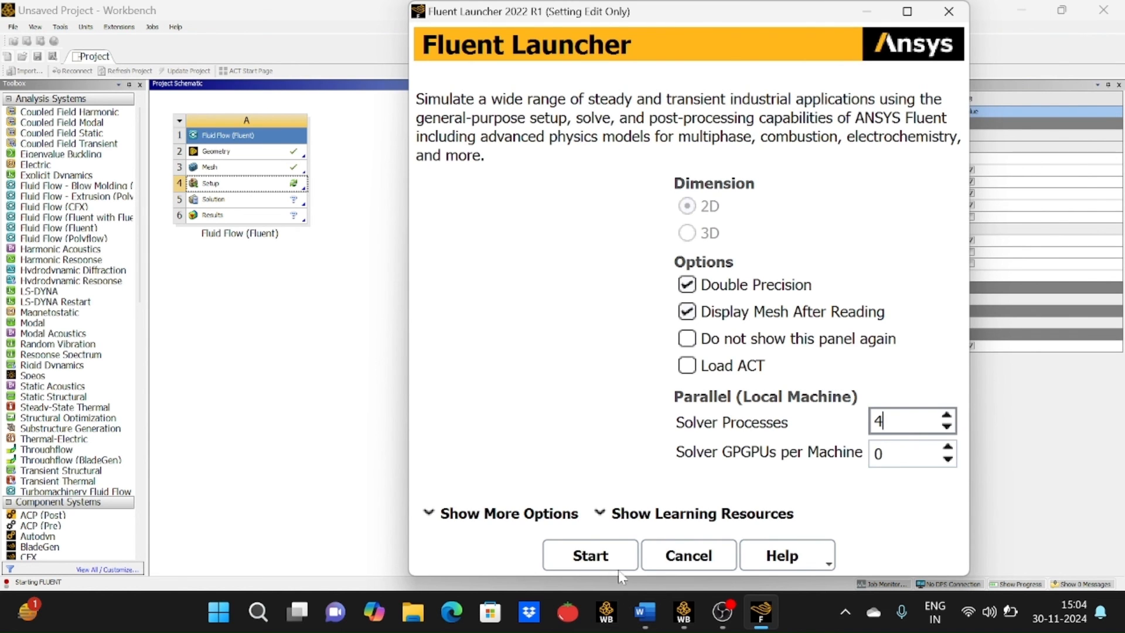
click(618, 566)
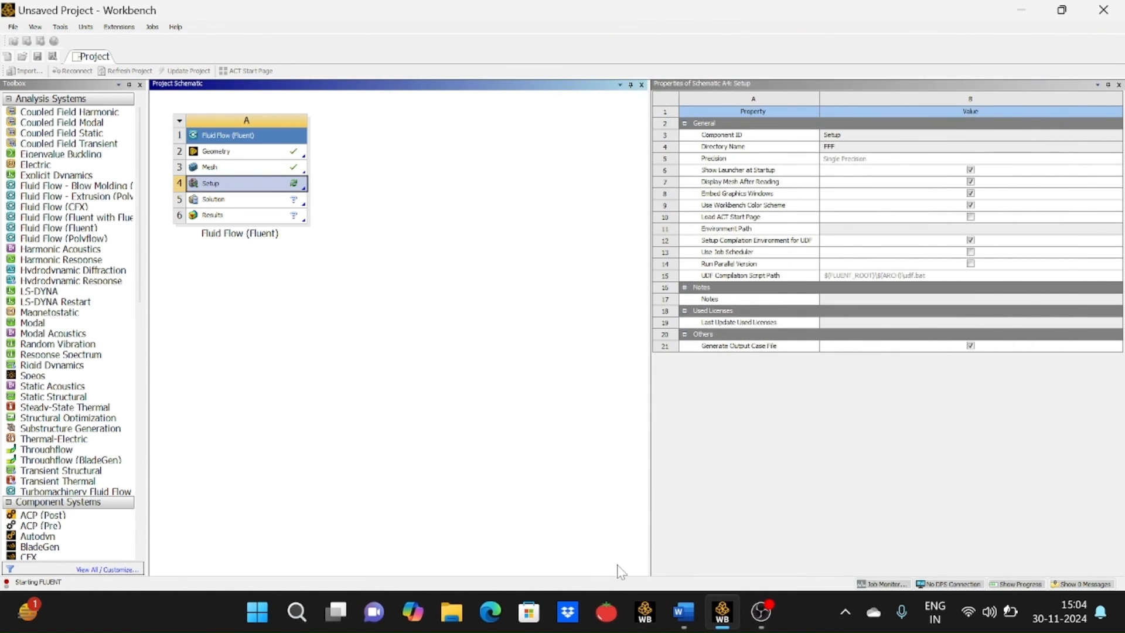